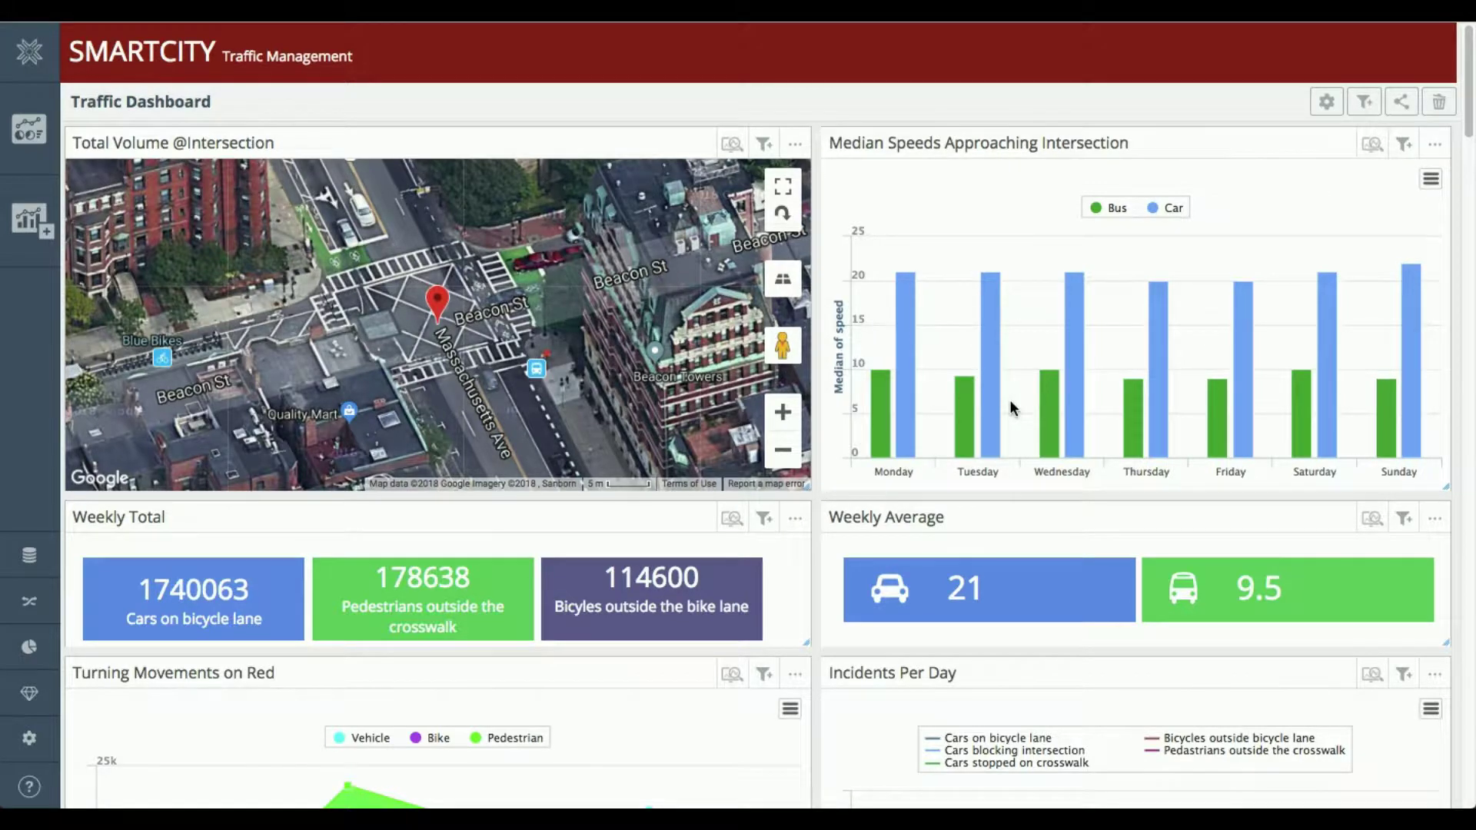
Step: Drill into Thursday's Pedestrian point on Turning Movements on Red to show Total Volume by Type
scroll(1009, 401, down, 1)
scroll(1013, 407, down, 1)
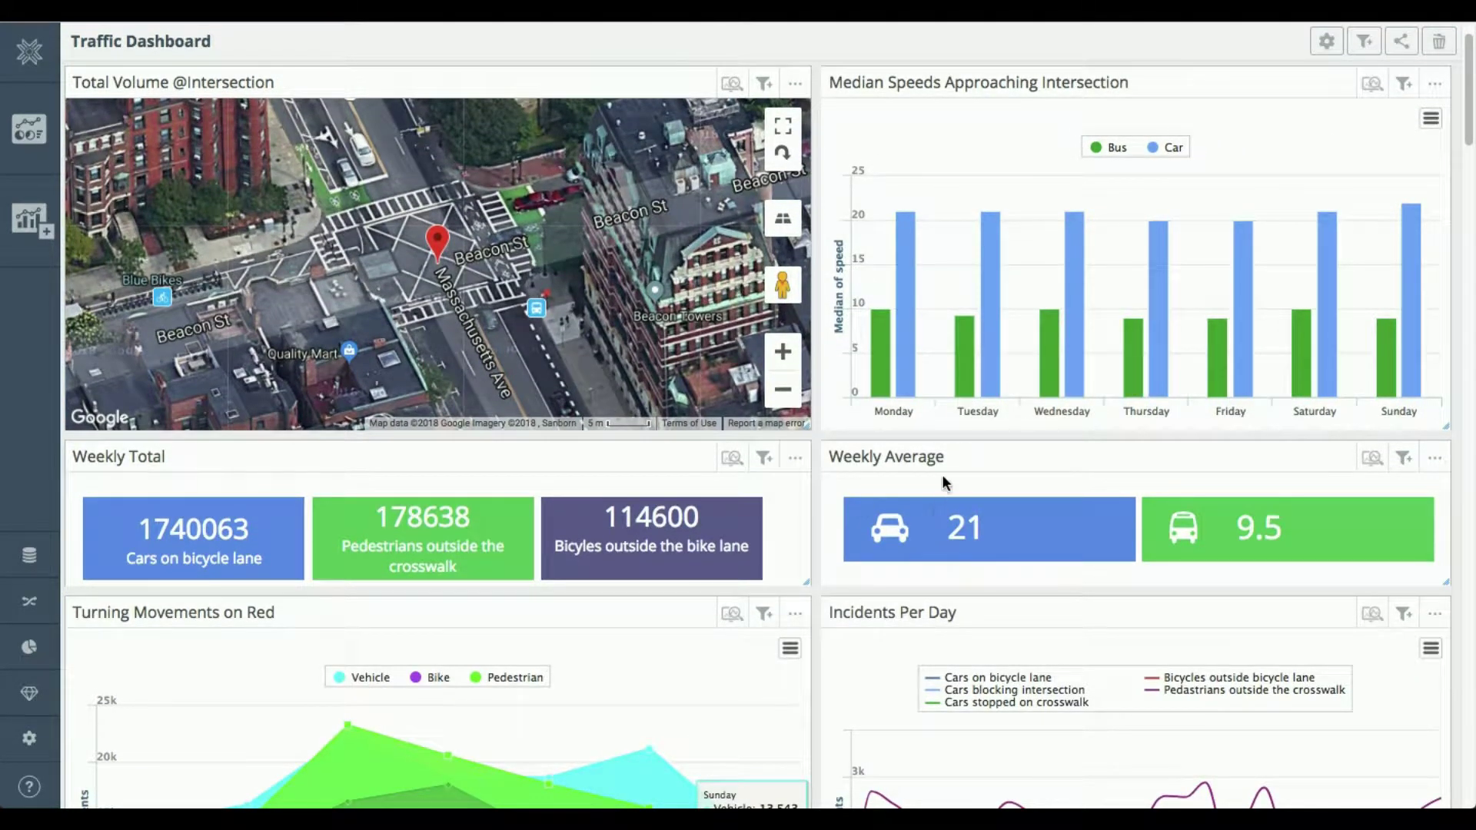
scroll(943, 478, down, 2)
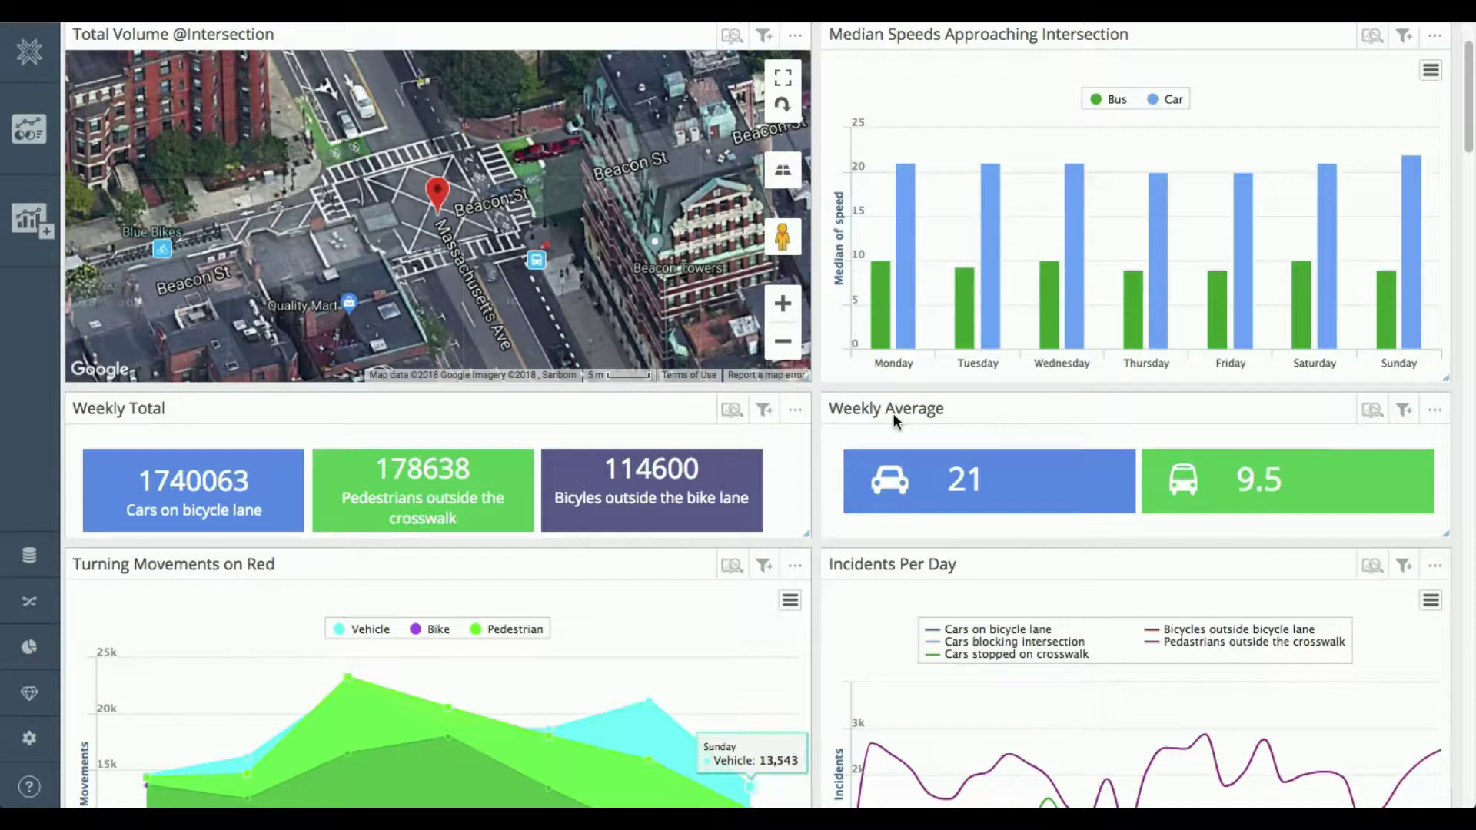
scroll(1123, 443, down, 5)
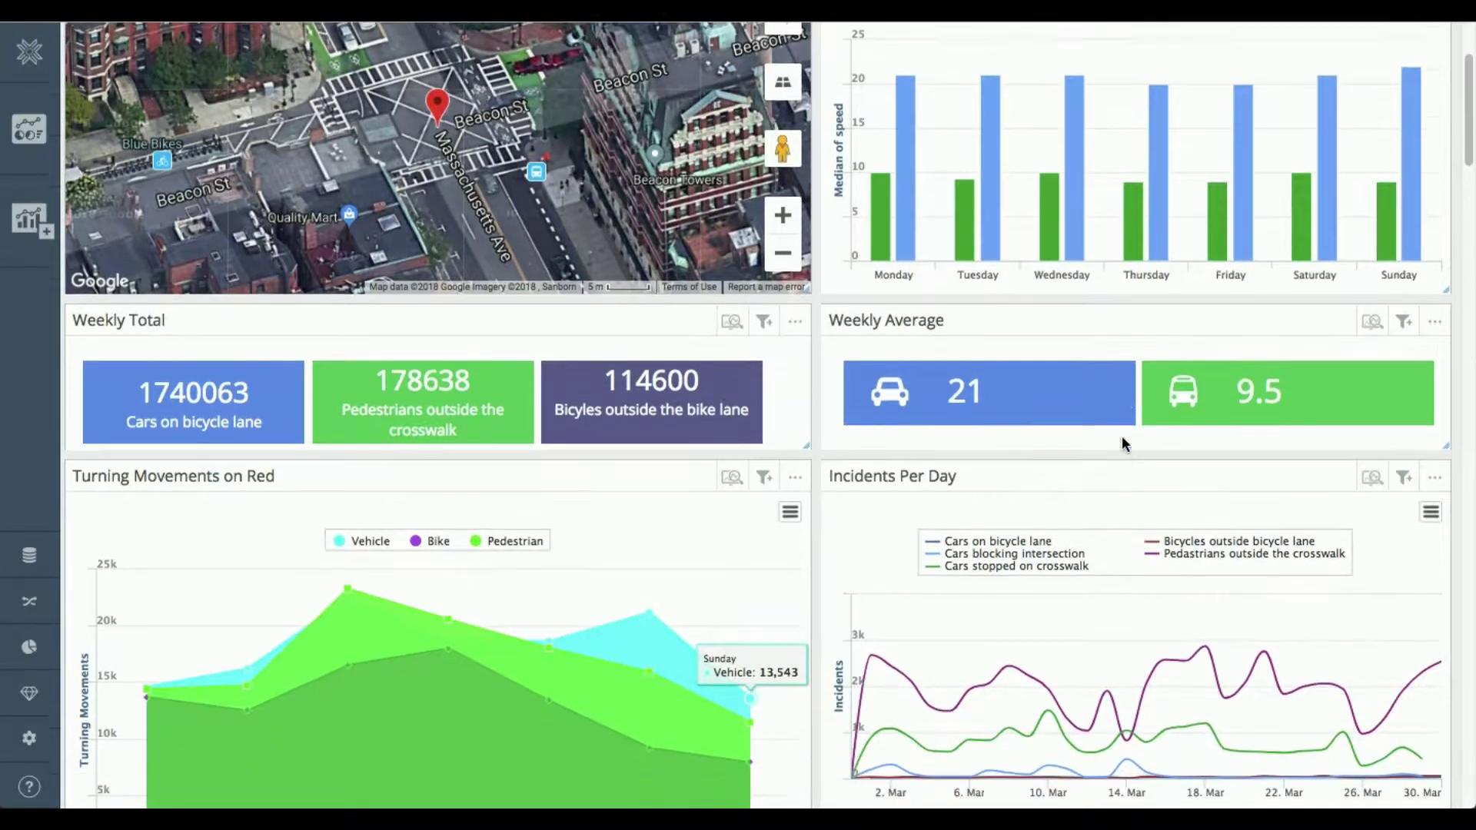
scroll(1122, 436, down, 5)
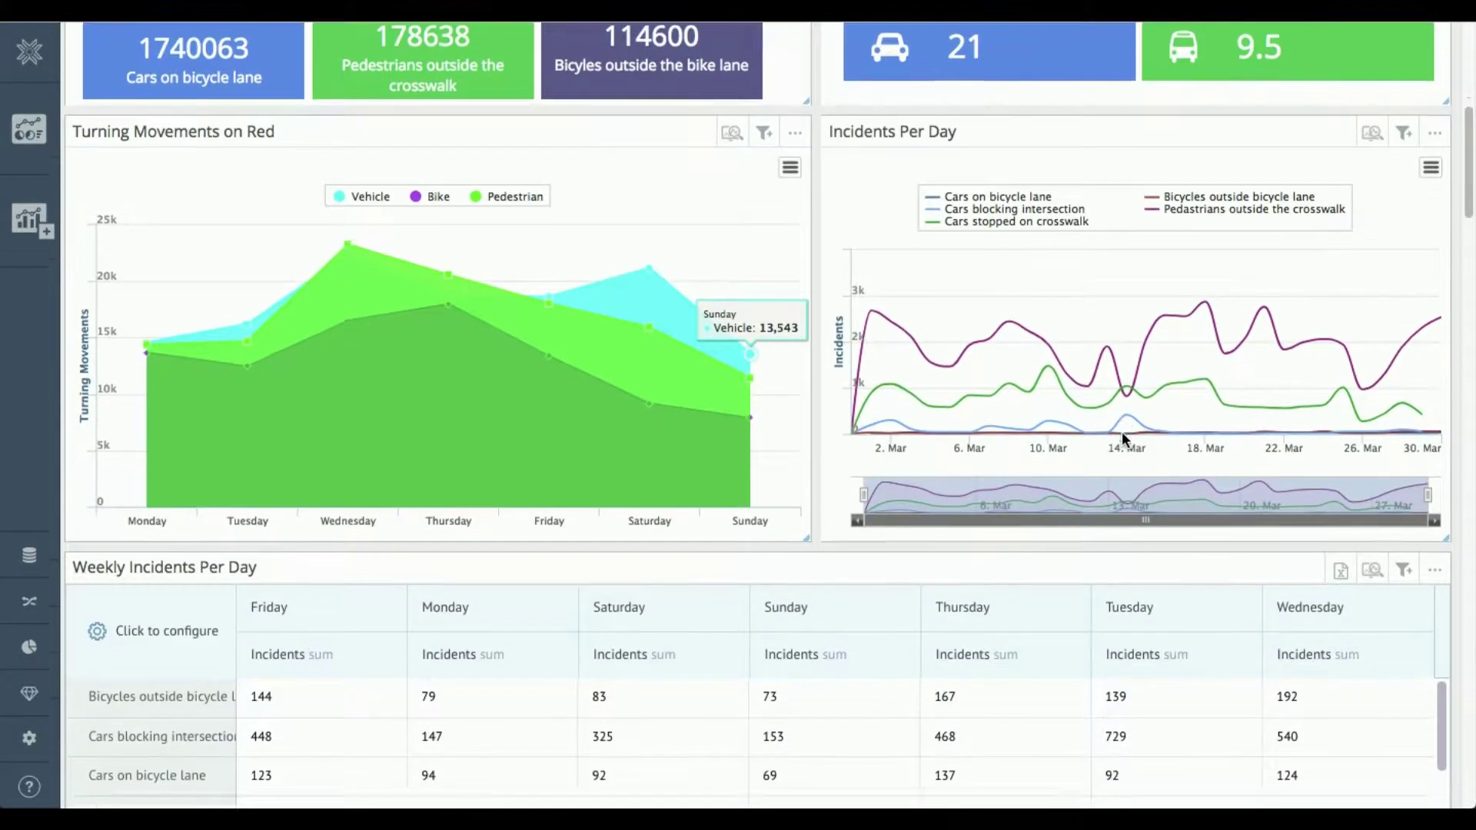
scroll(1012, 709, down, 8)
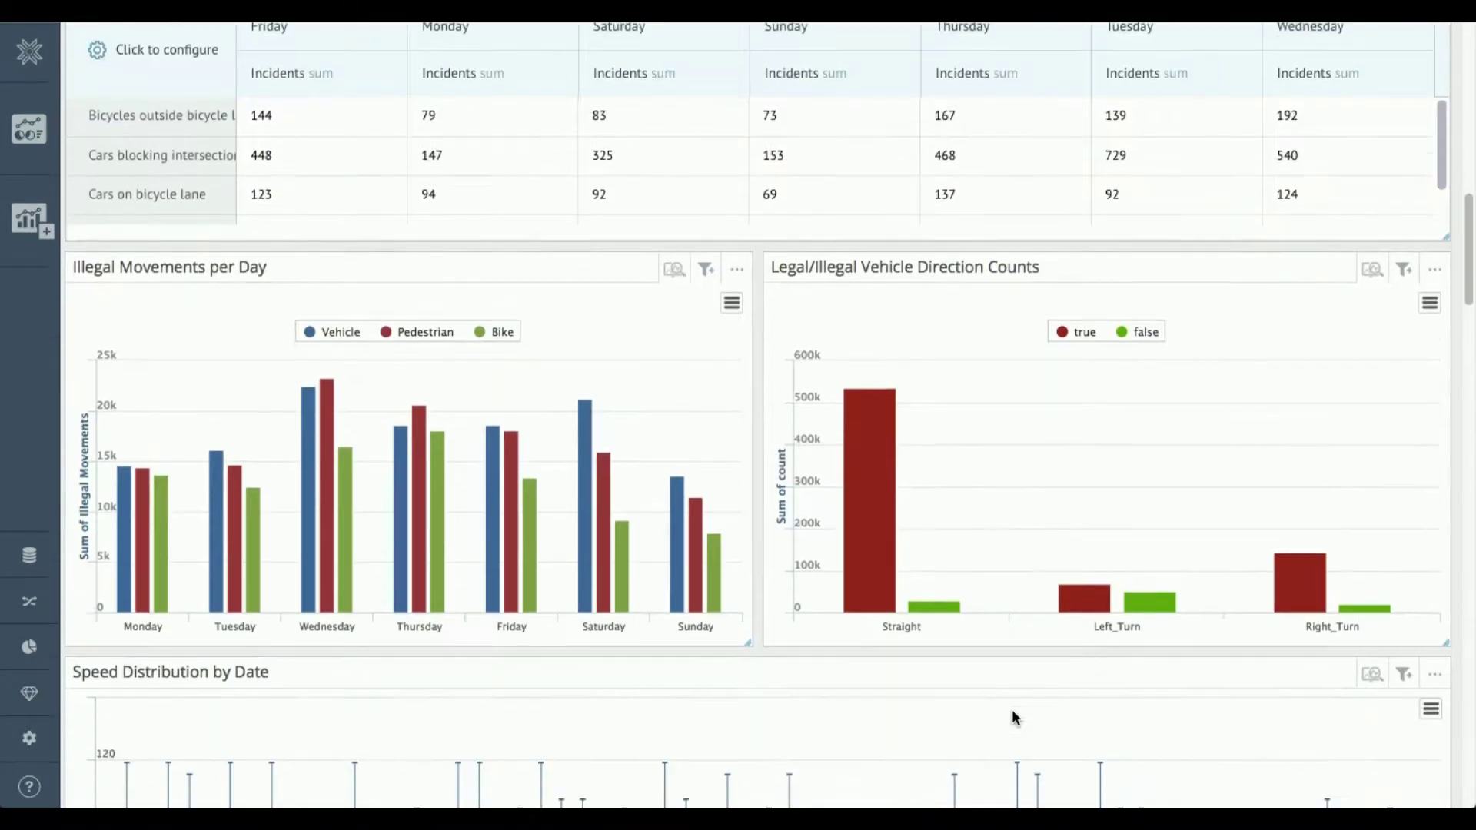
scroll(1012, 709, up, 12)
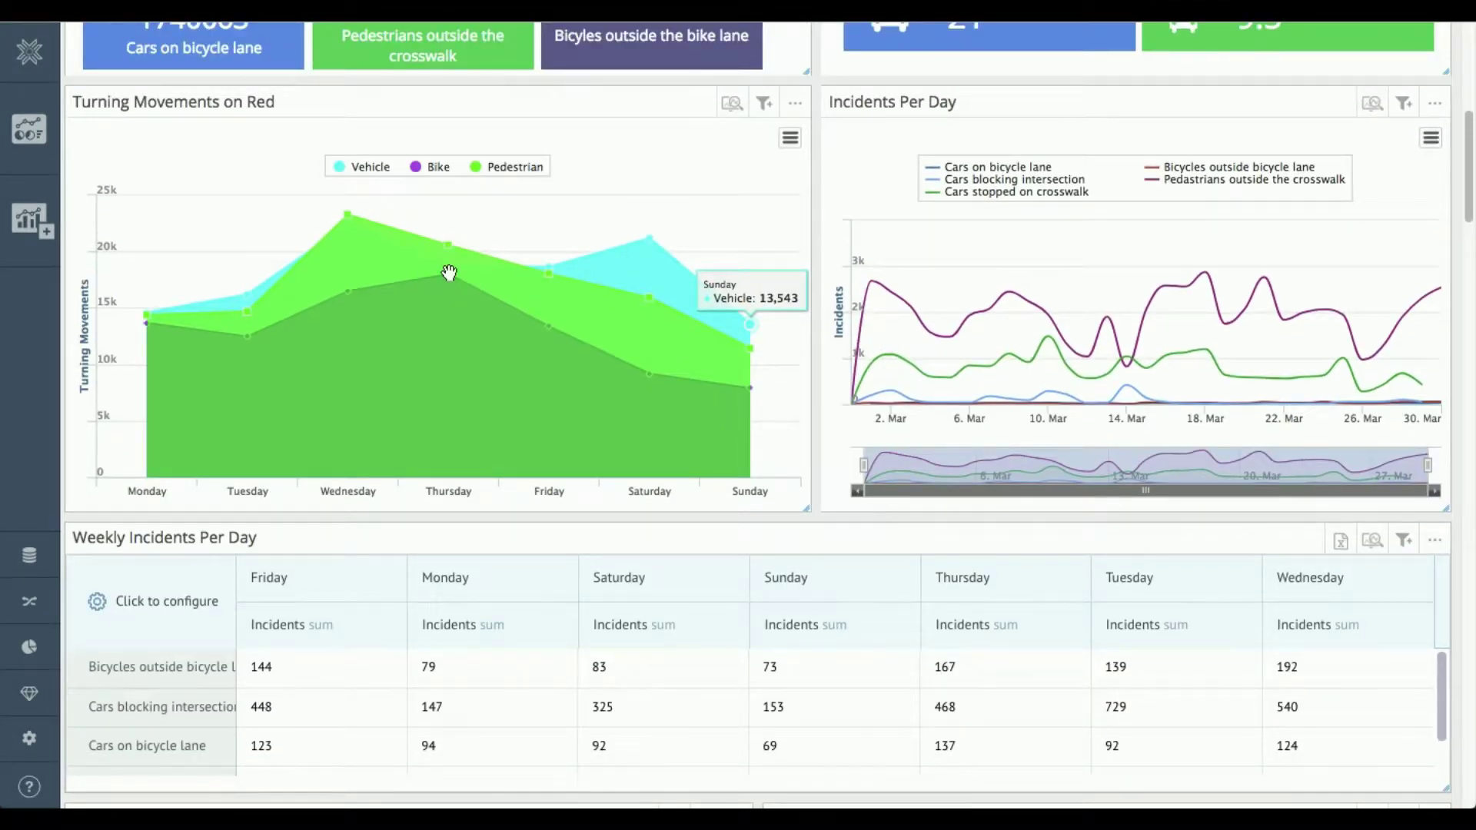
mouse_move(446, 274)
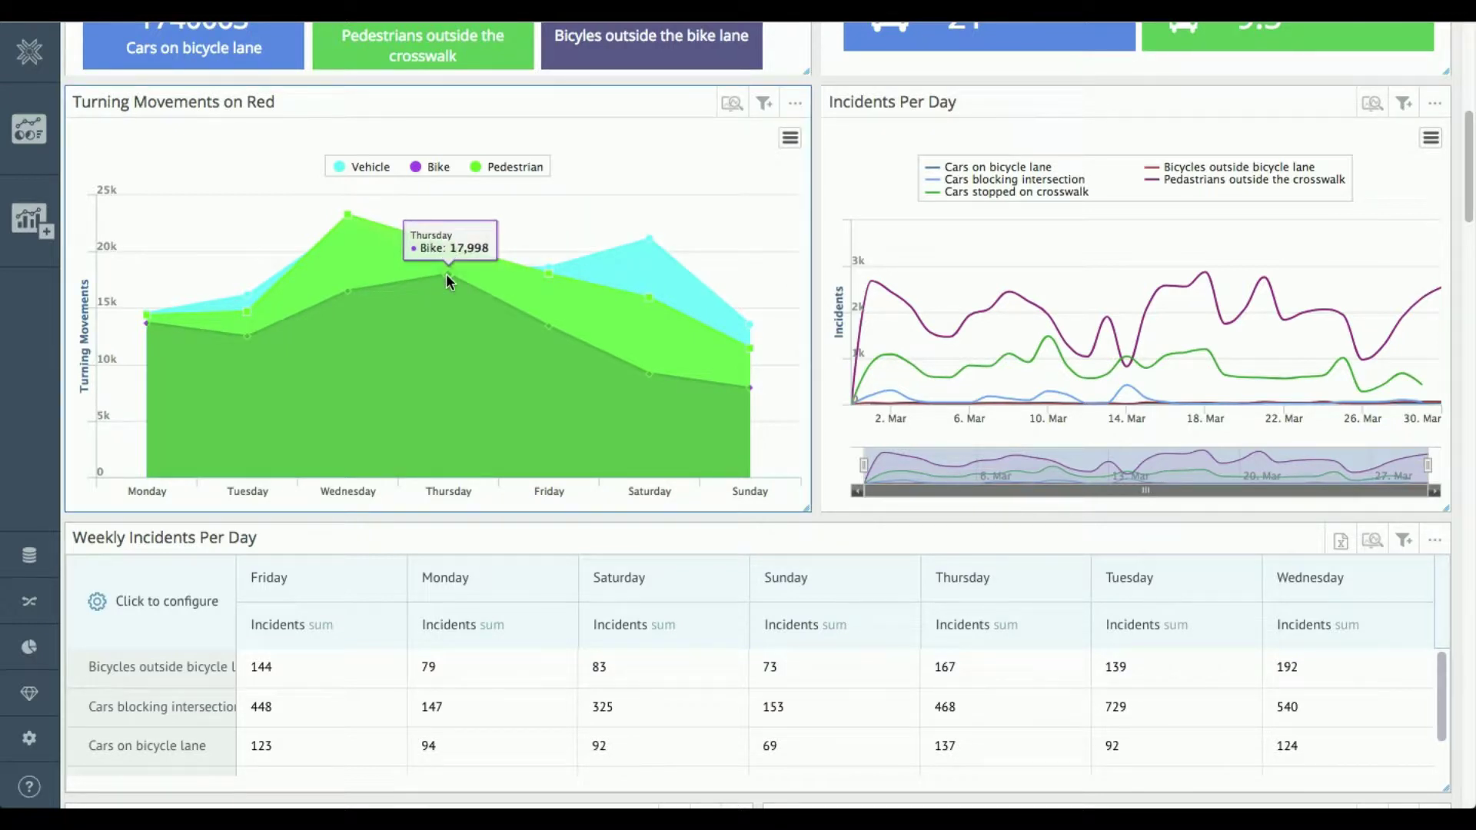
scroll(446, 273, up, 1)
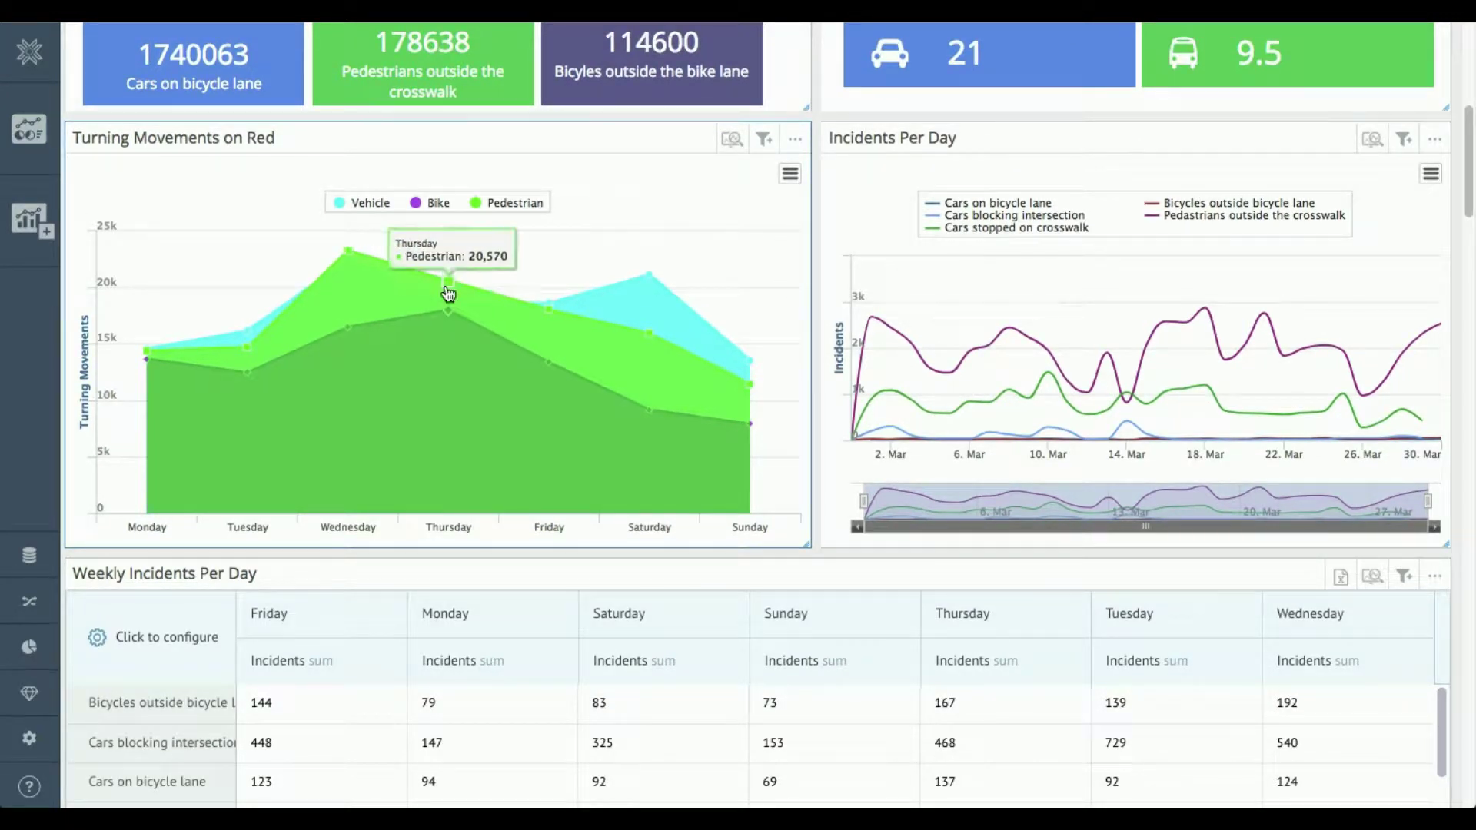
click(448, 294)
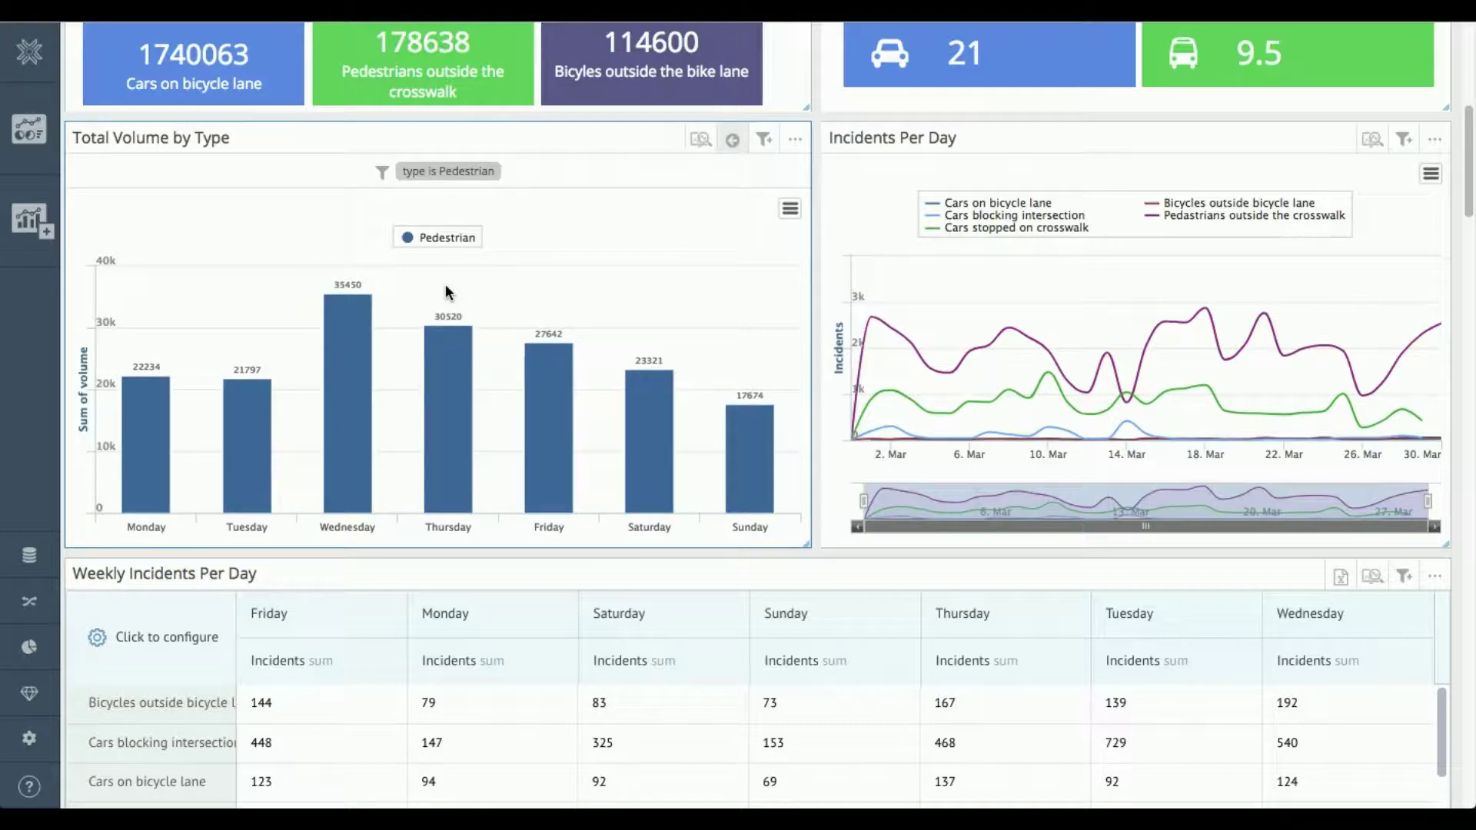
scroll(769, 233, up, 2)
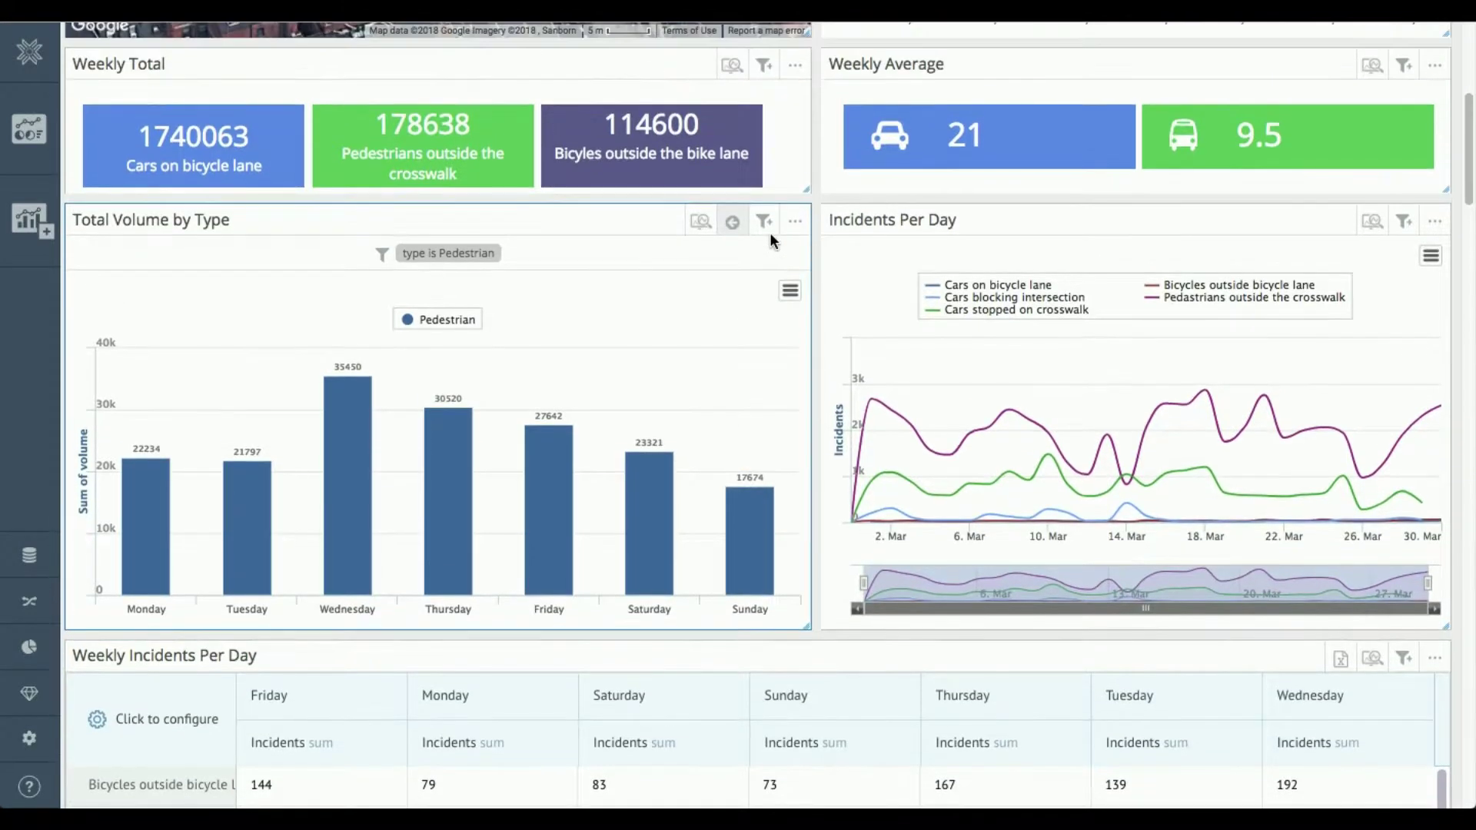
scroll(769, 232, up, 8)
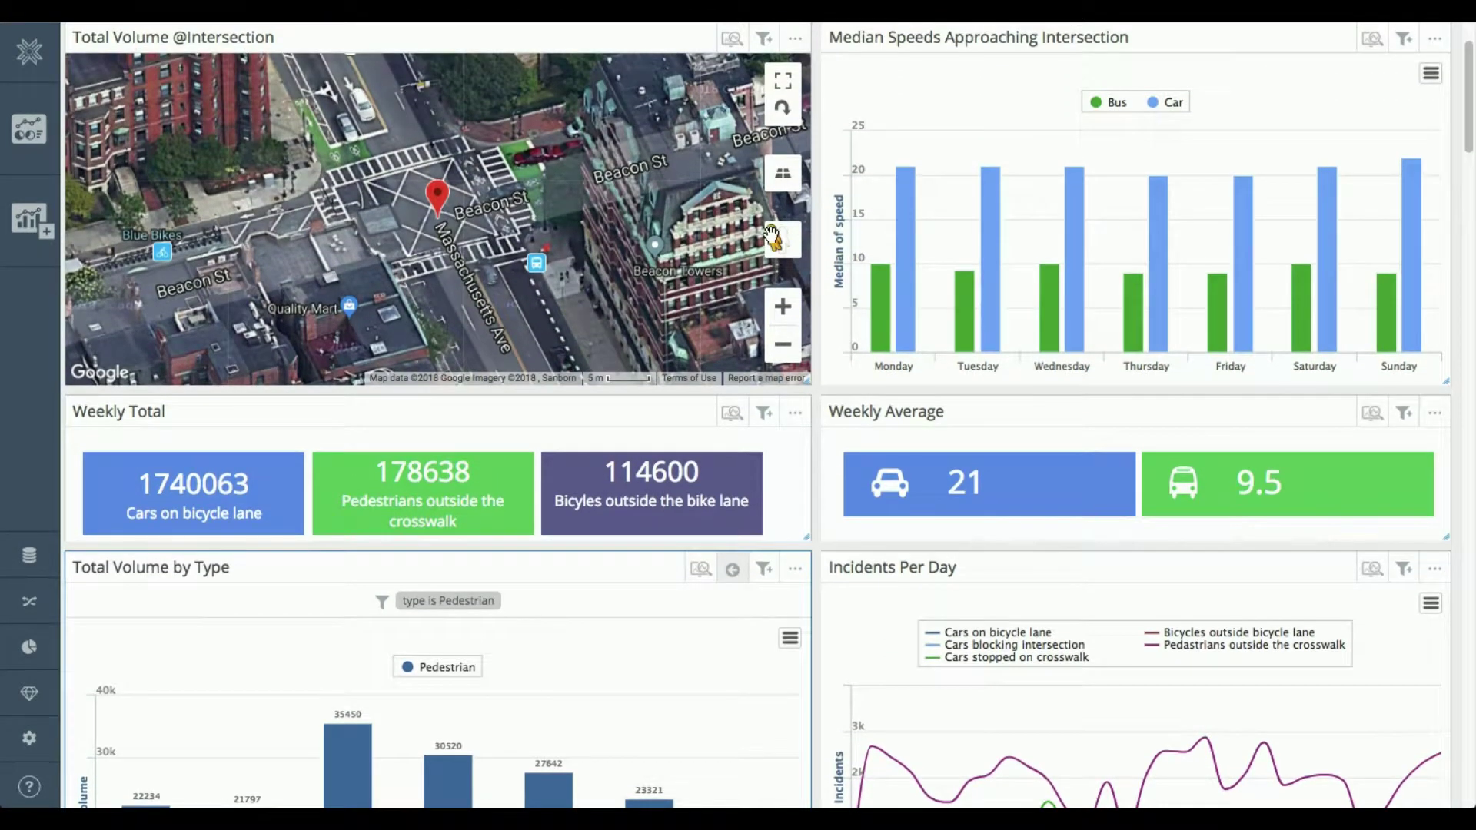
scroll(771, 238, up, 3)
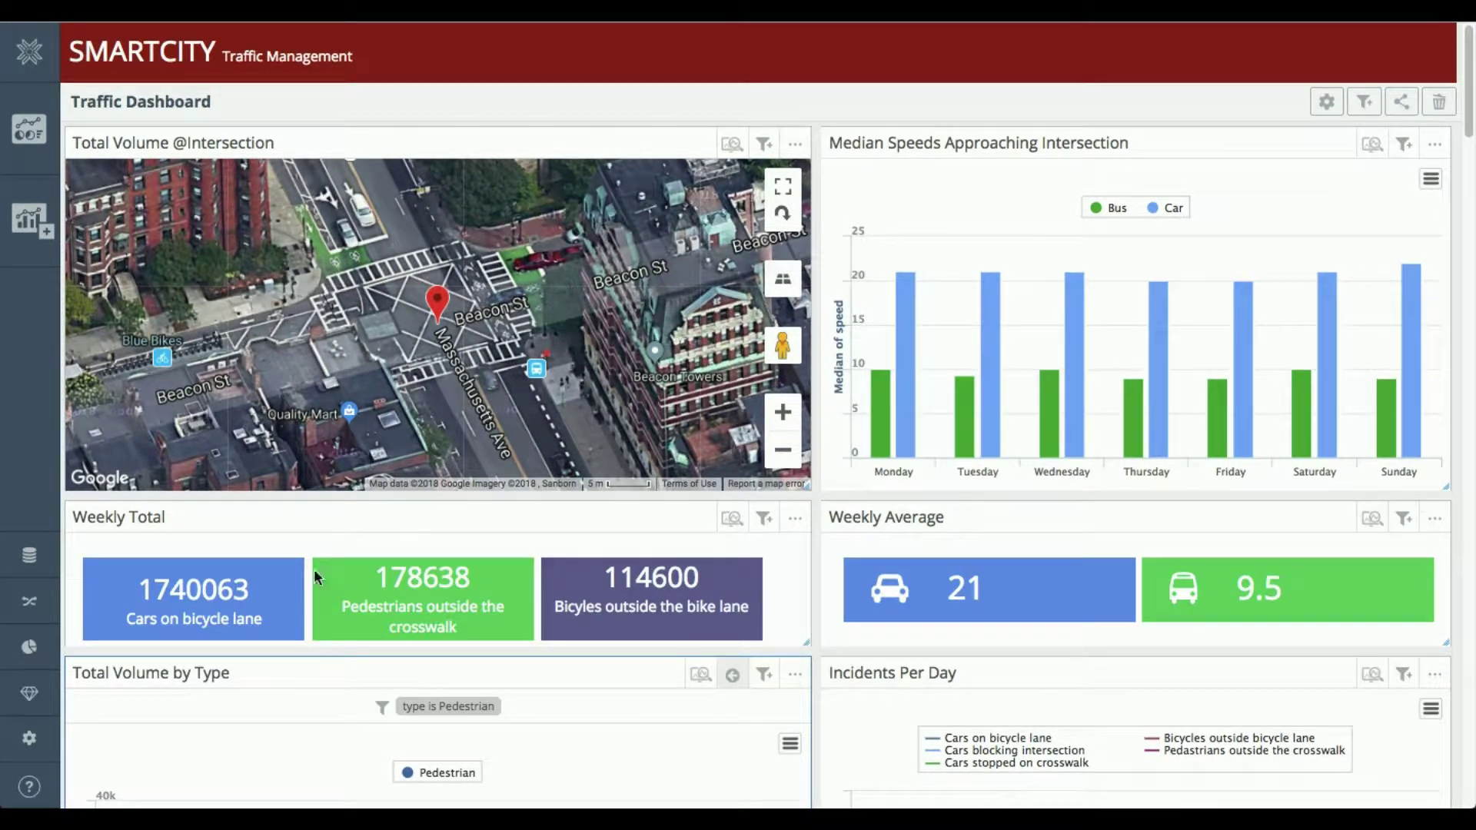
Step: From Datasources, start a new datasource and browse the connector catalog
click(30, 559)
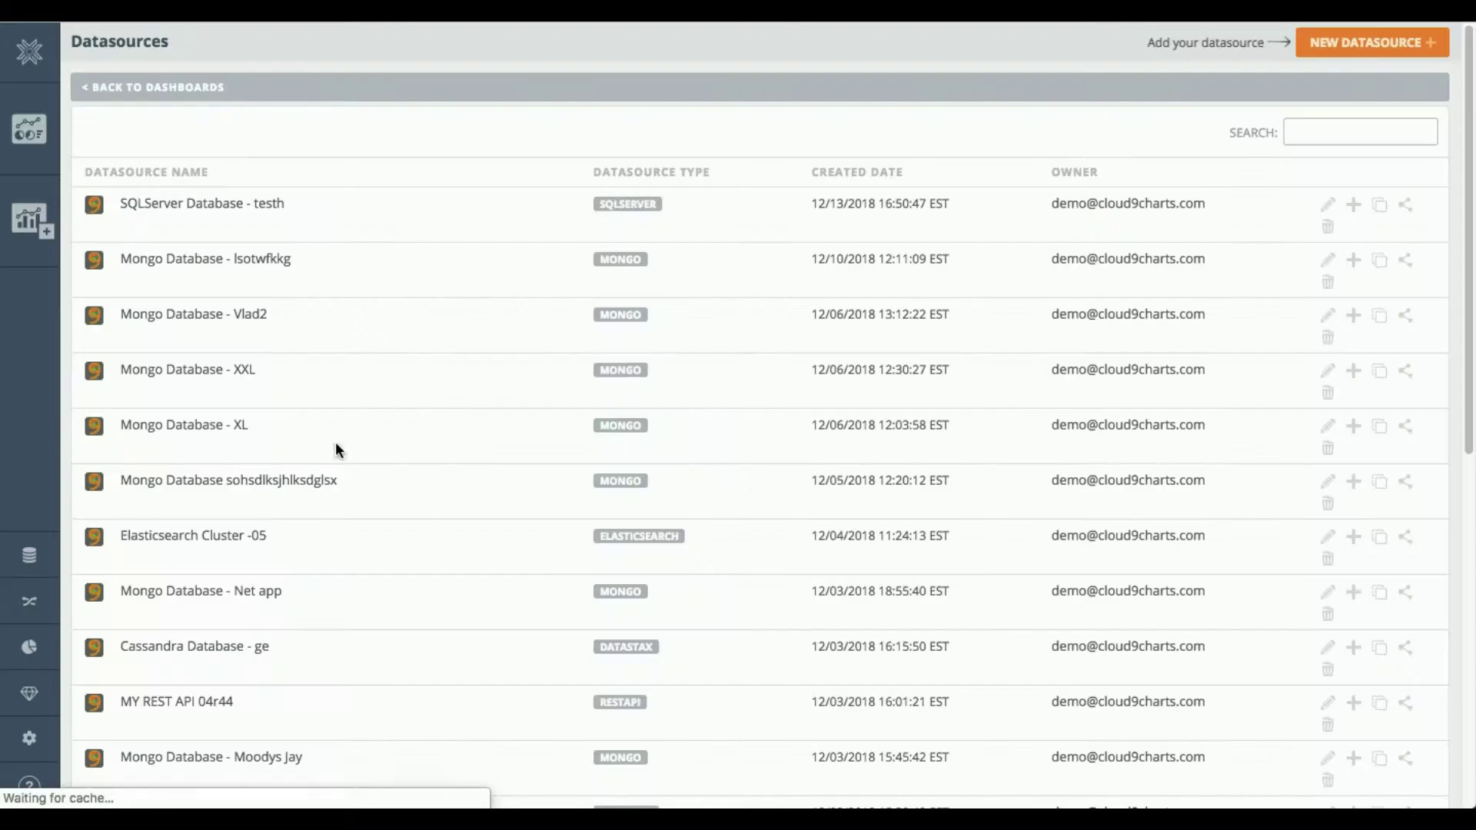
click(1366, 48)
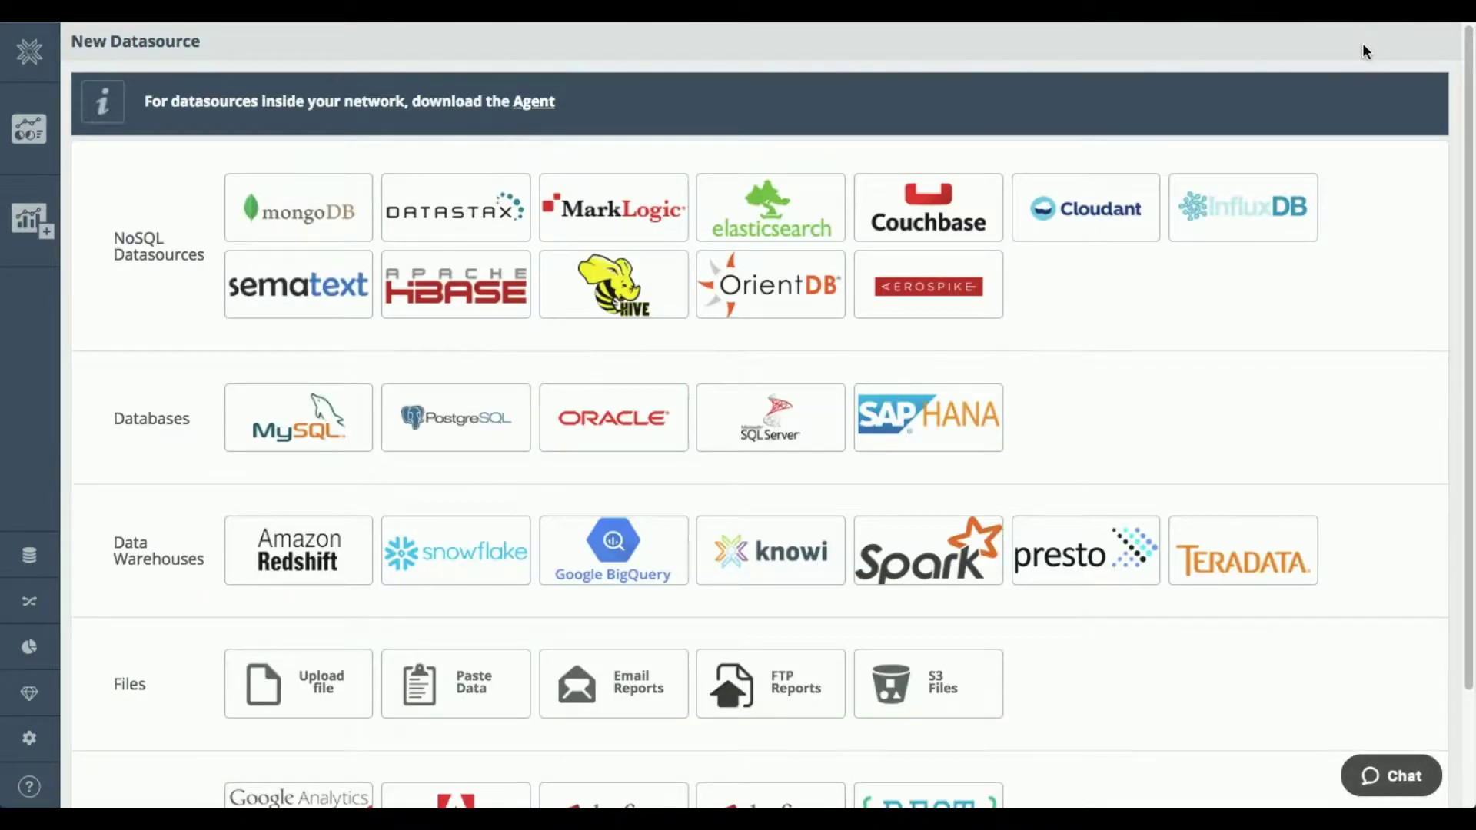
scroll(1372, 298, down, 1)
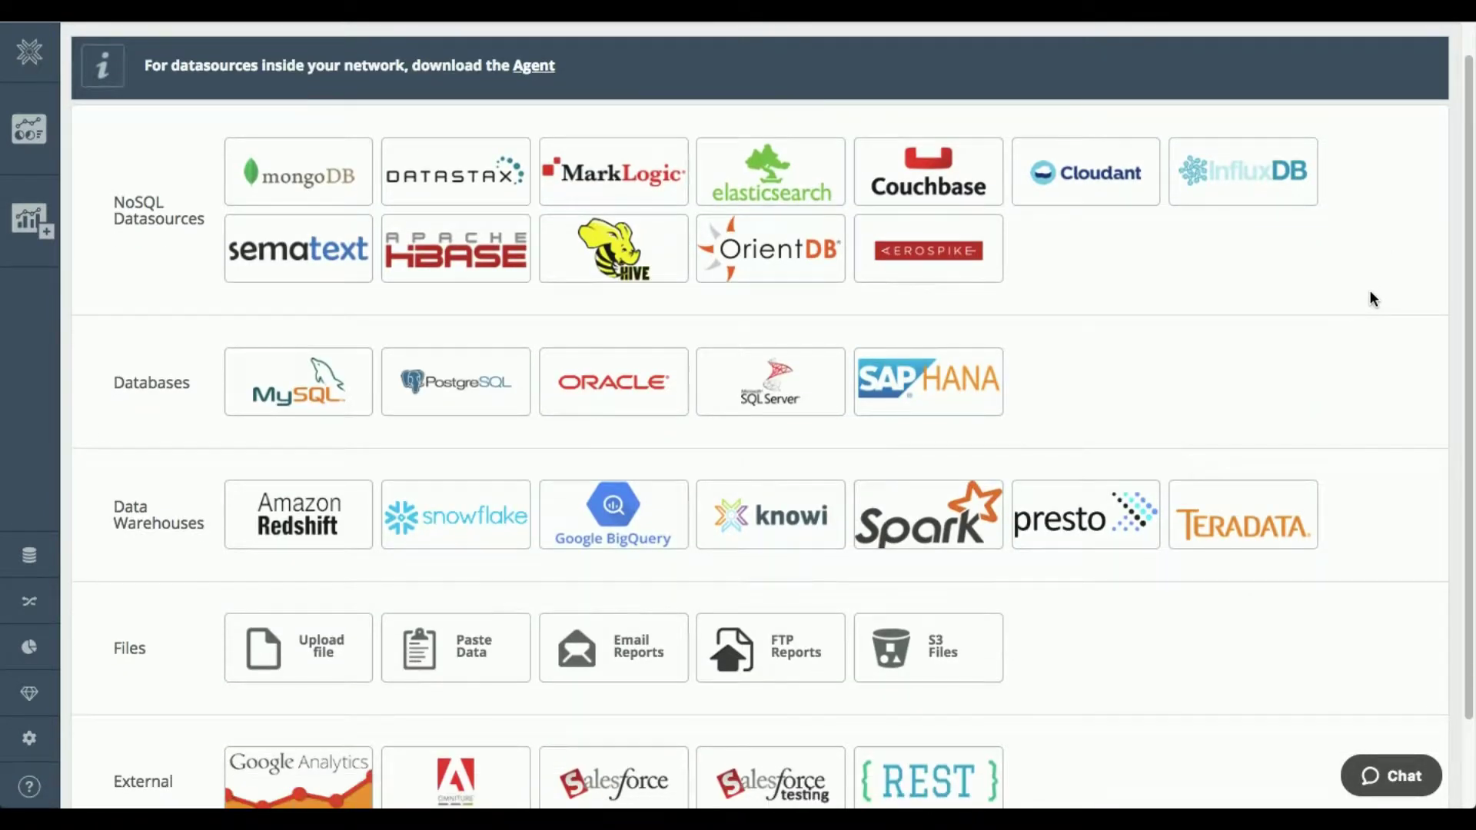
scroll(1371, 294, down, 1)
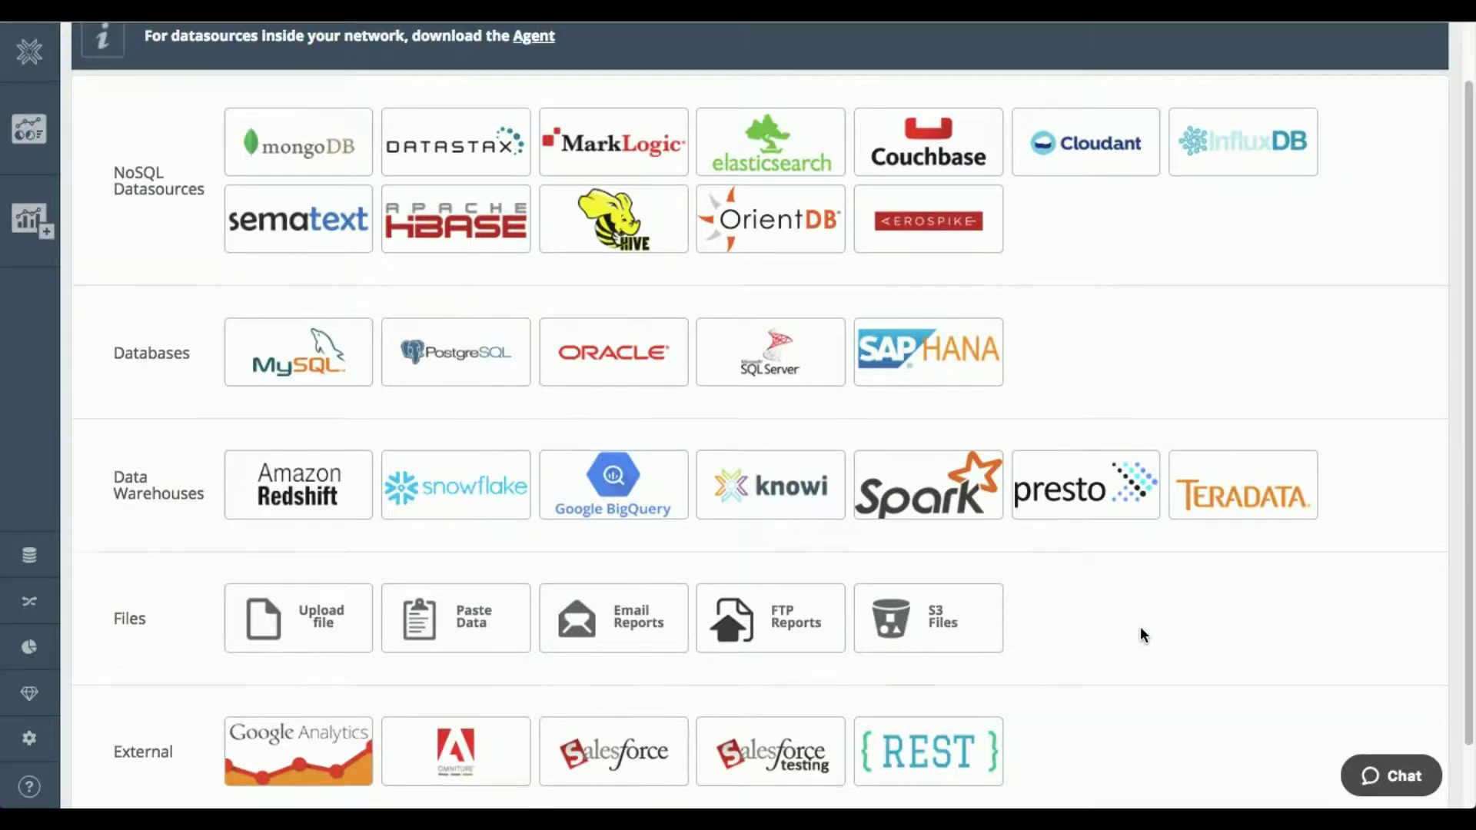
scroll(1141, 626, down, 1)
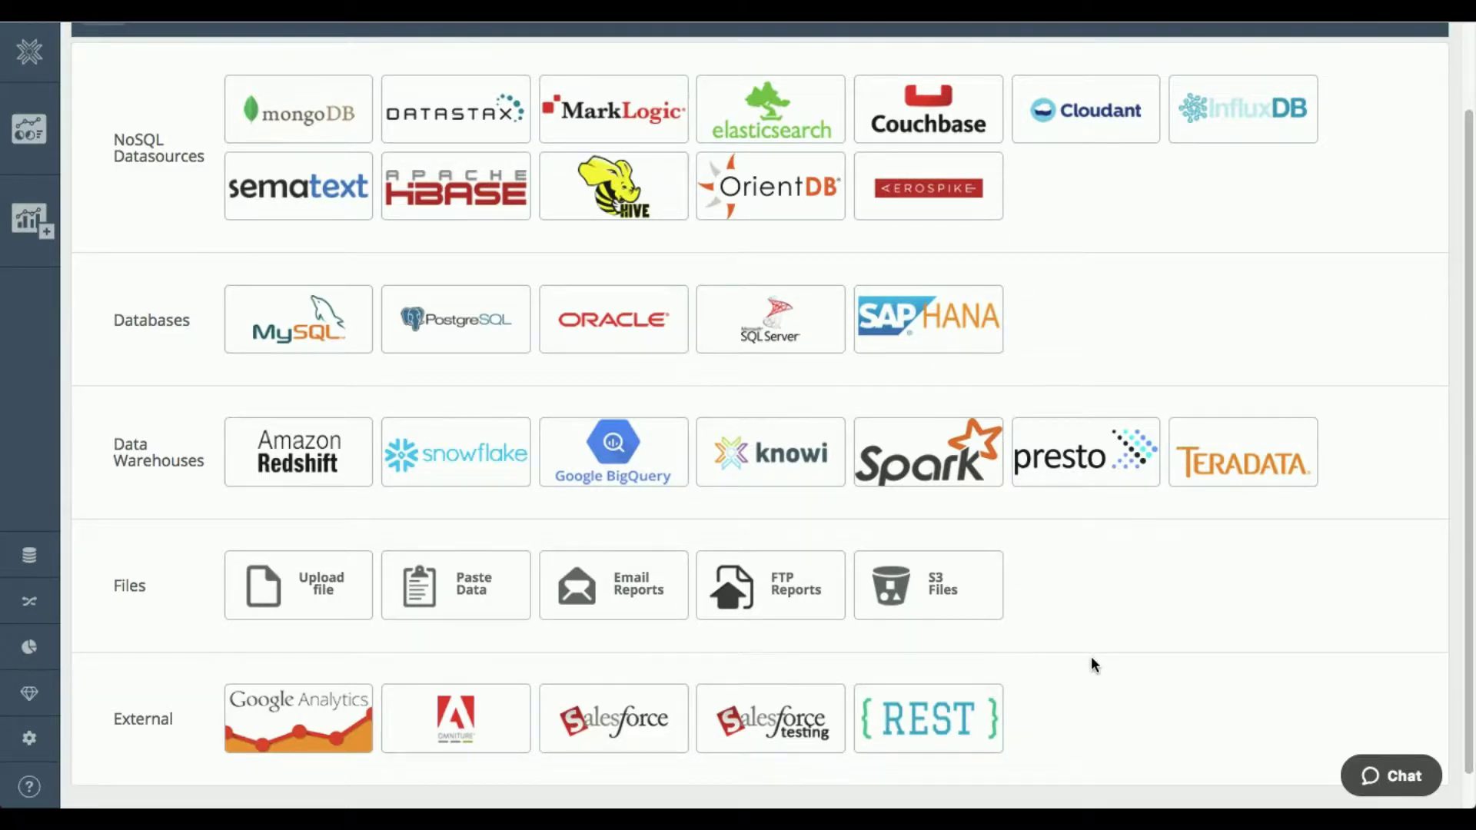
scroll(1093, 662, up, 1)
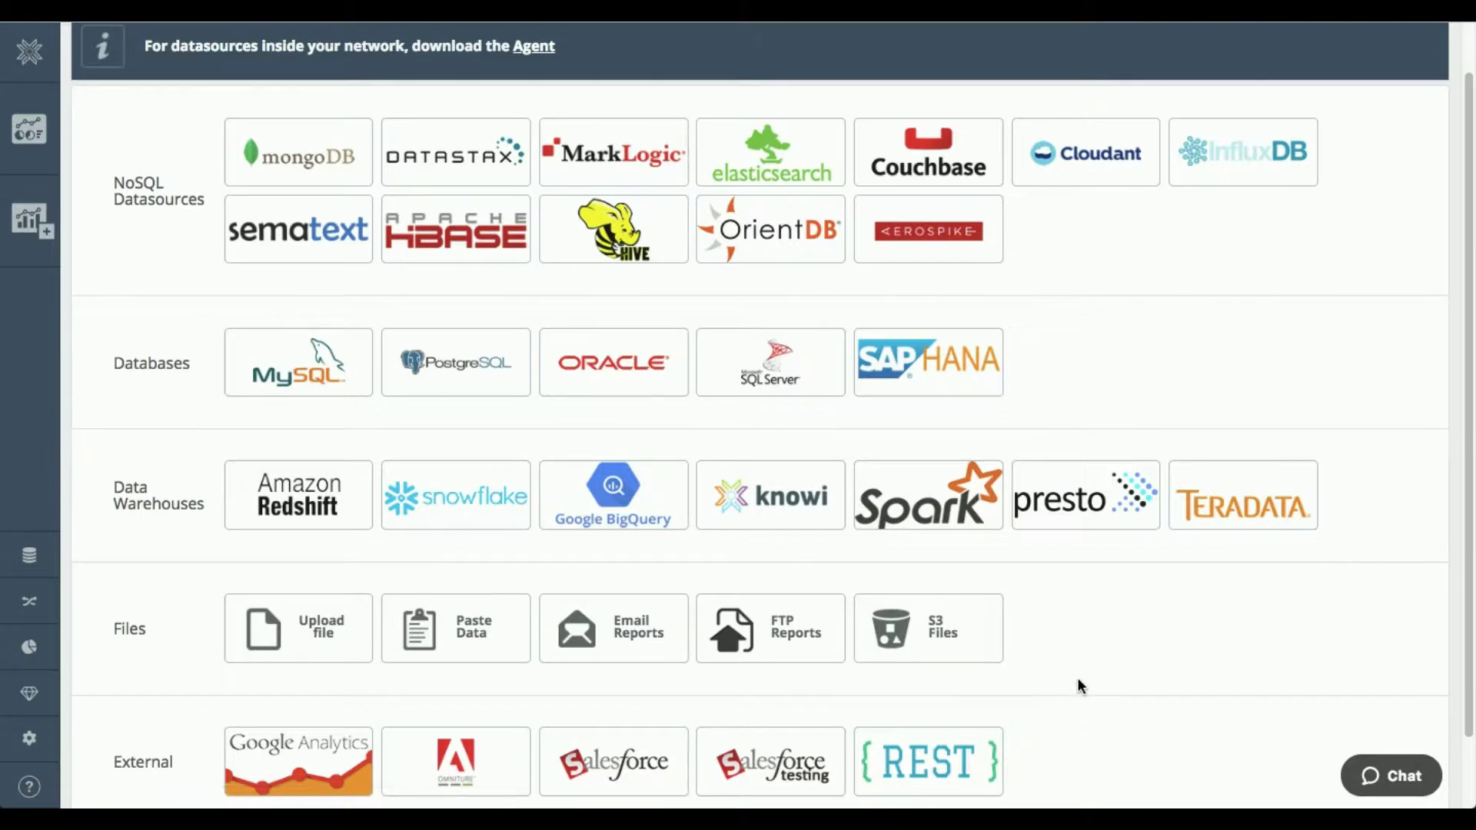
Step: Create a MySQL datasource, append the user's name suffix to its name, and save it
click(324, 362)
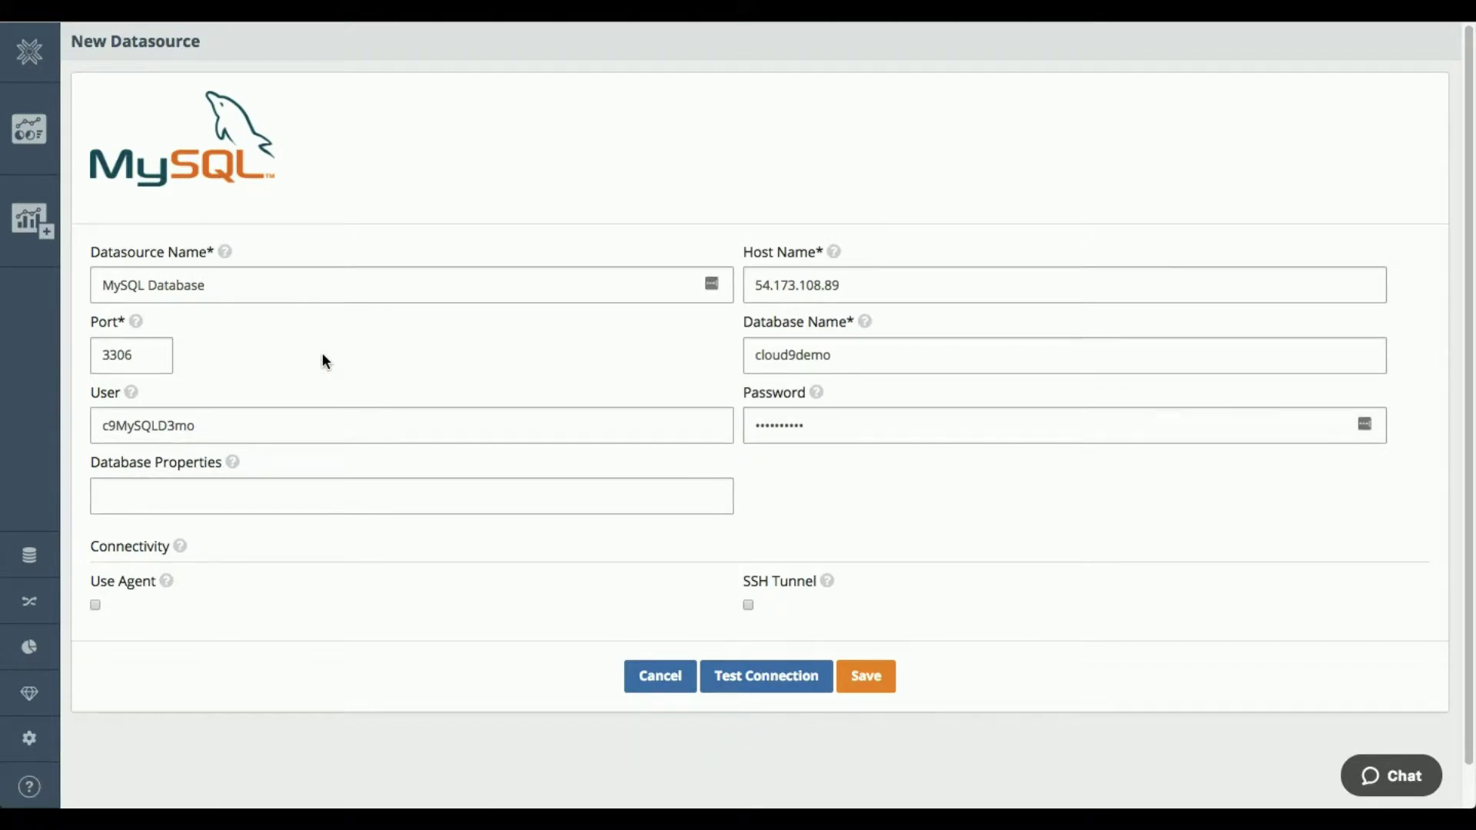
click(275, 287)
text(-)
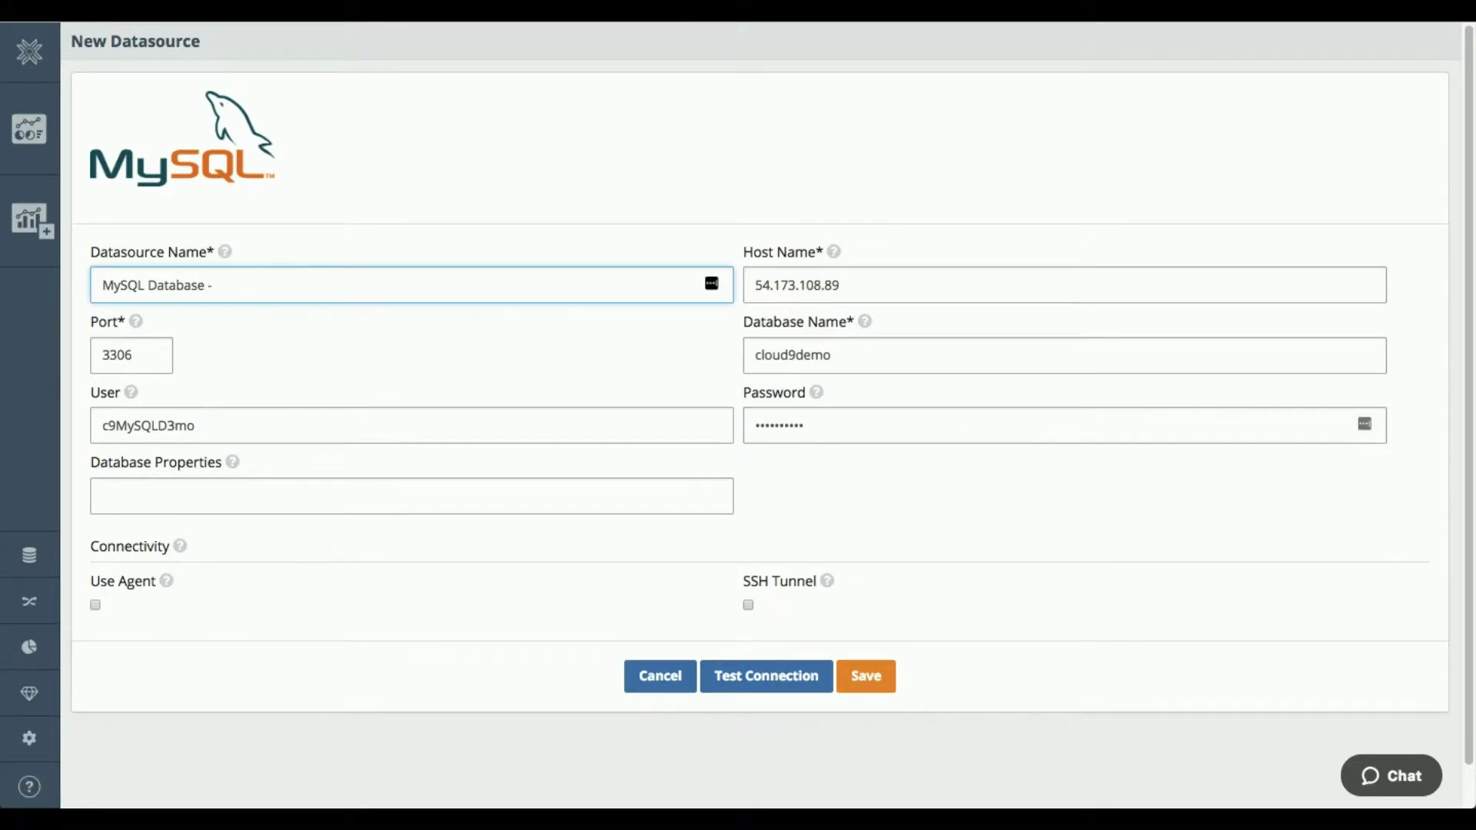
text( kim)
click(867, 676)
scroll(870, 682, down, 2)
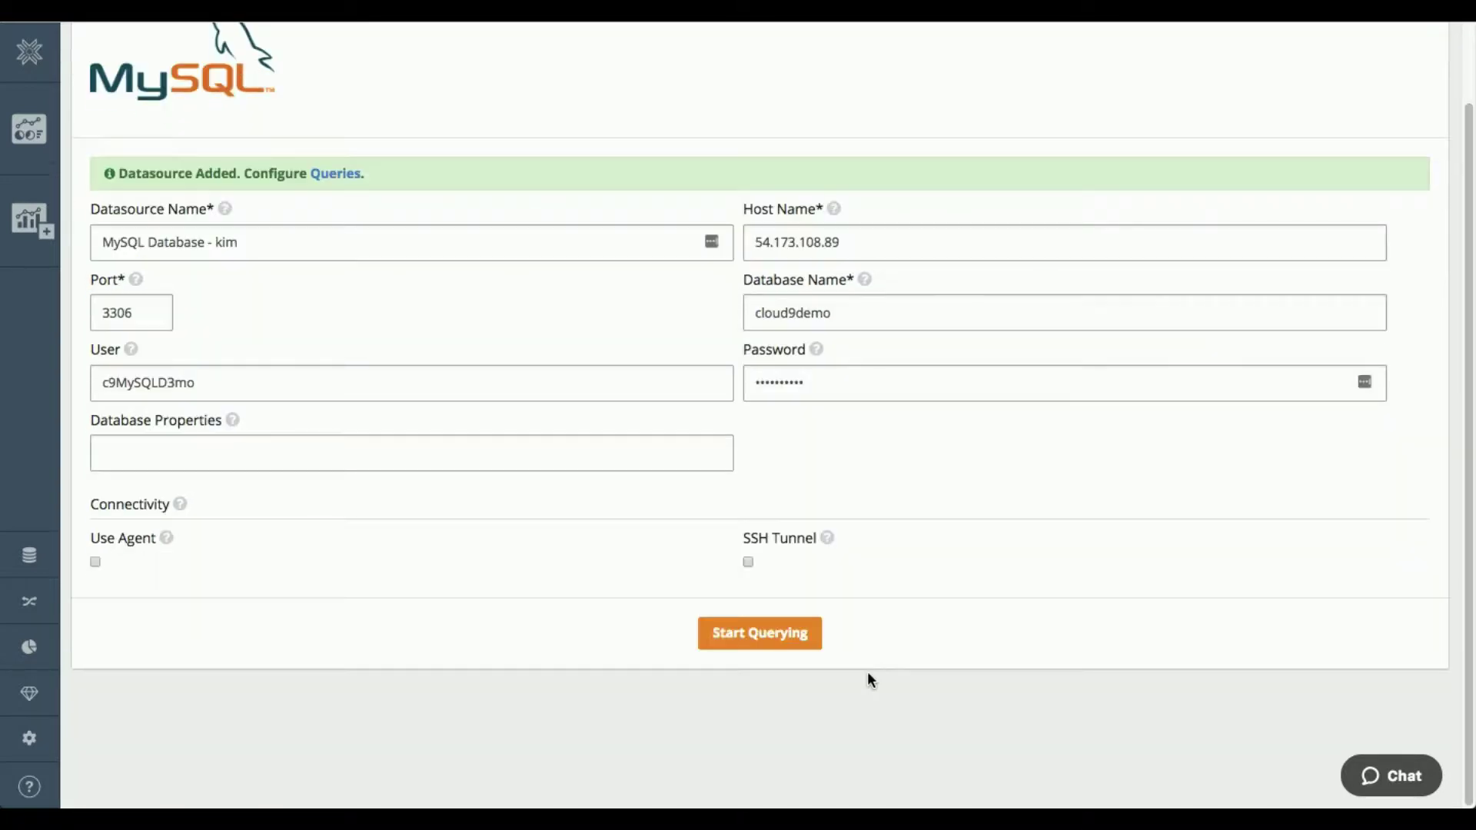
Step: Start a query on the new datasource using the demo_sent table, then expand Measures and Groups
click(738, 635)
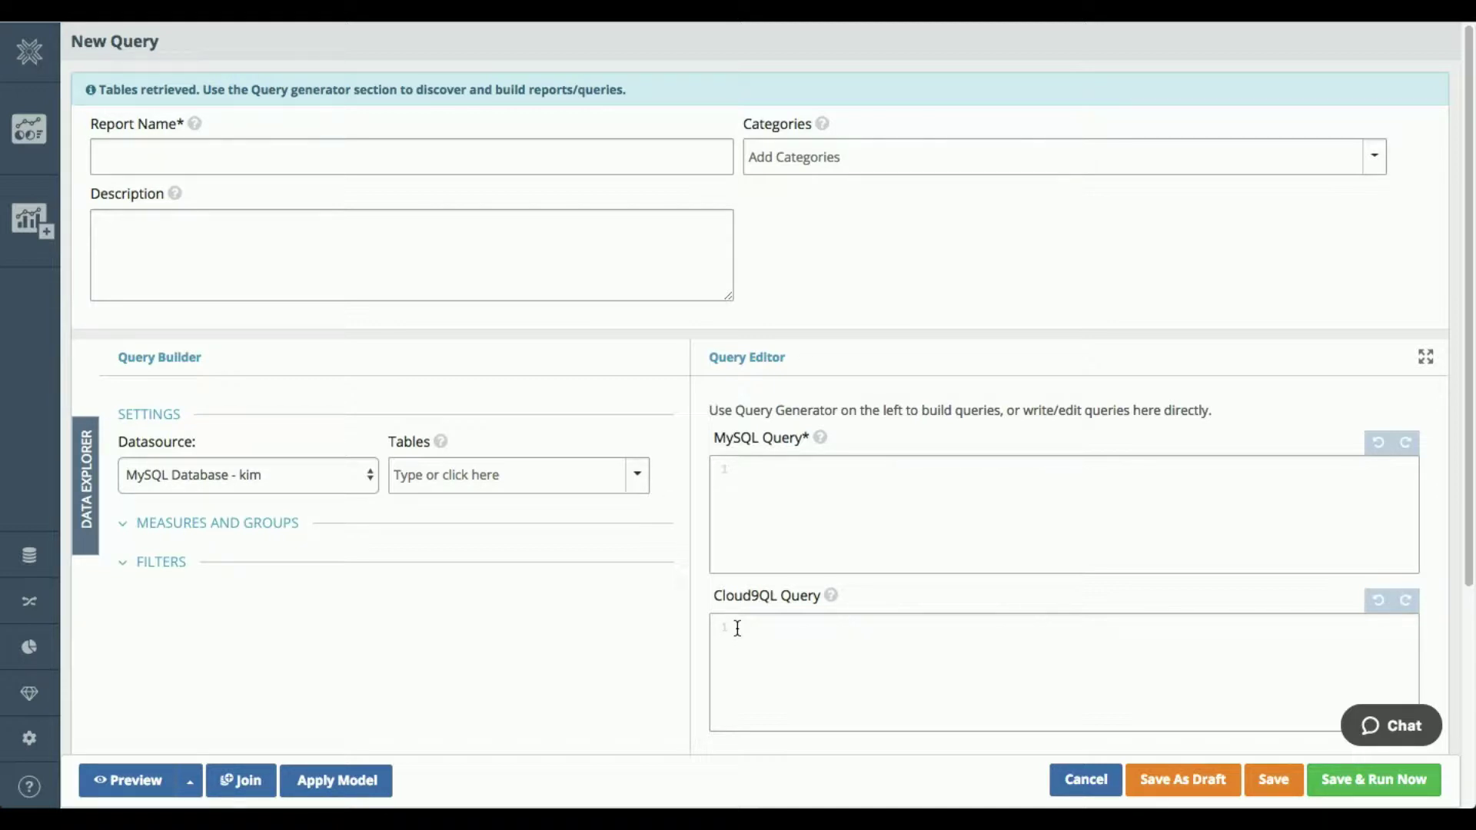
scroll(633, 606, down, 1)
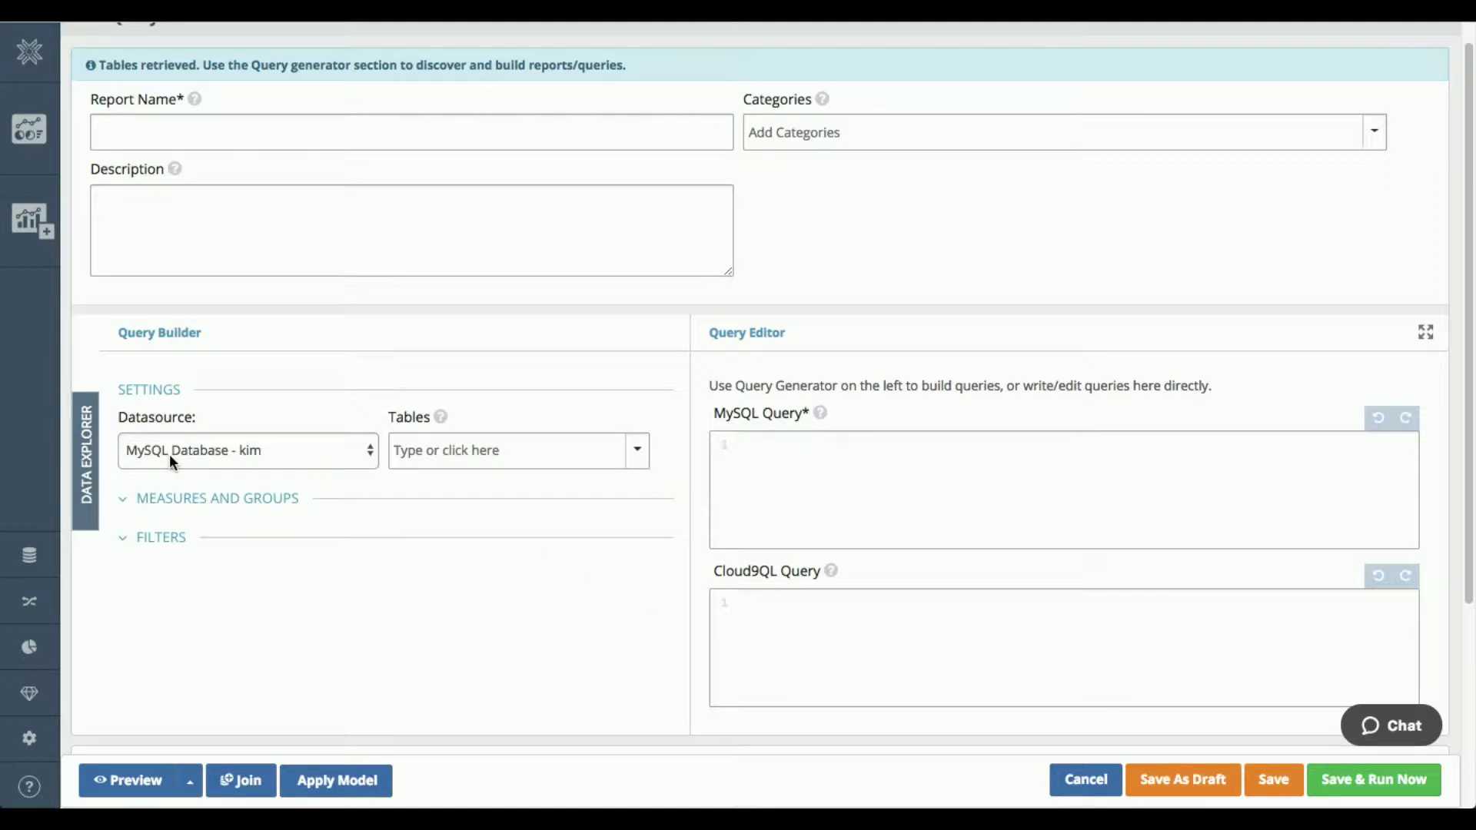
click(638, 454)
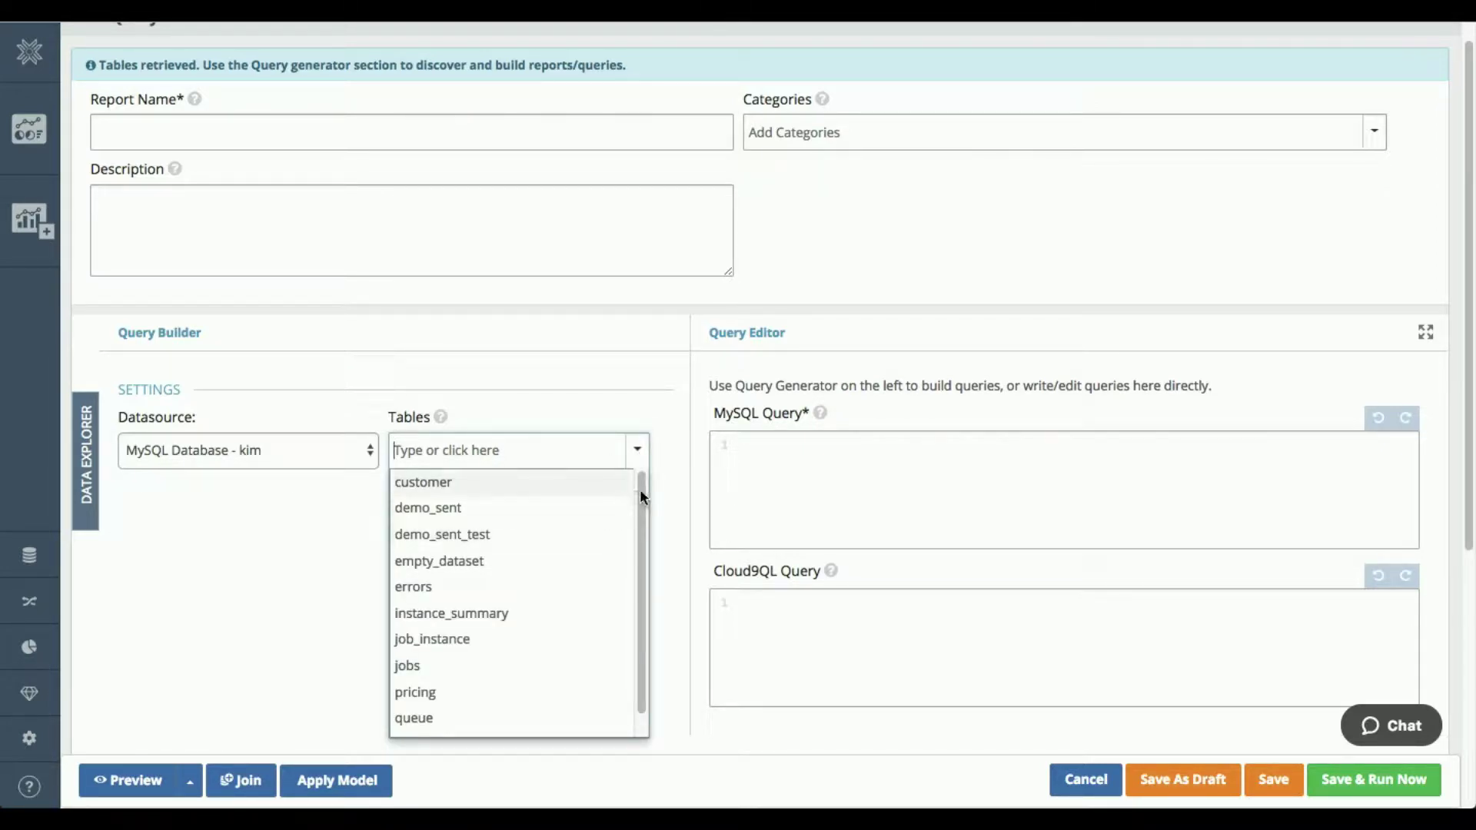
mouse_move(641, 488)
mouse_down()
mouse_move(646, 525)
mouse_move(642, 492)
mouse_up()
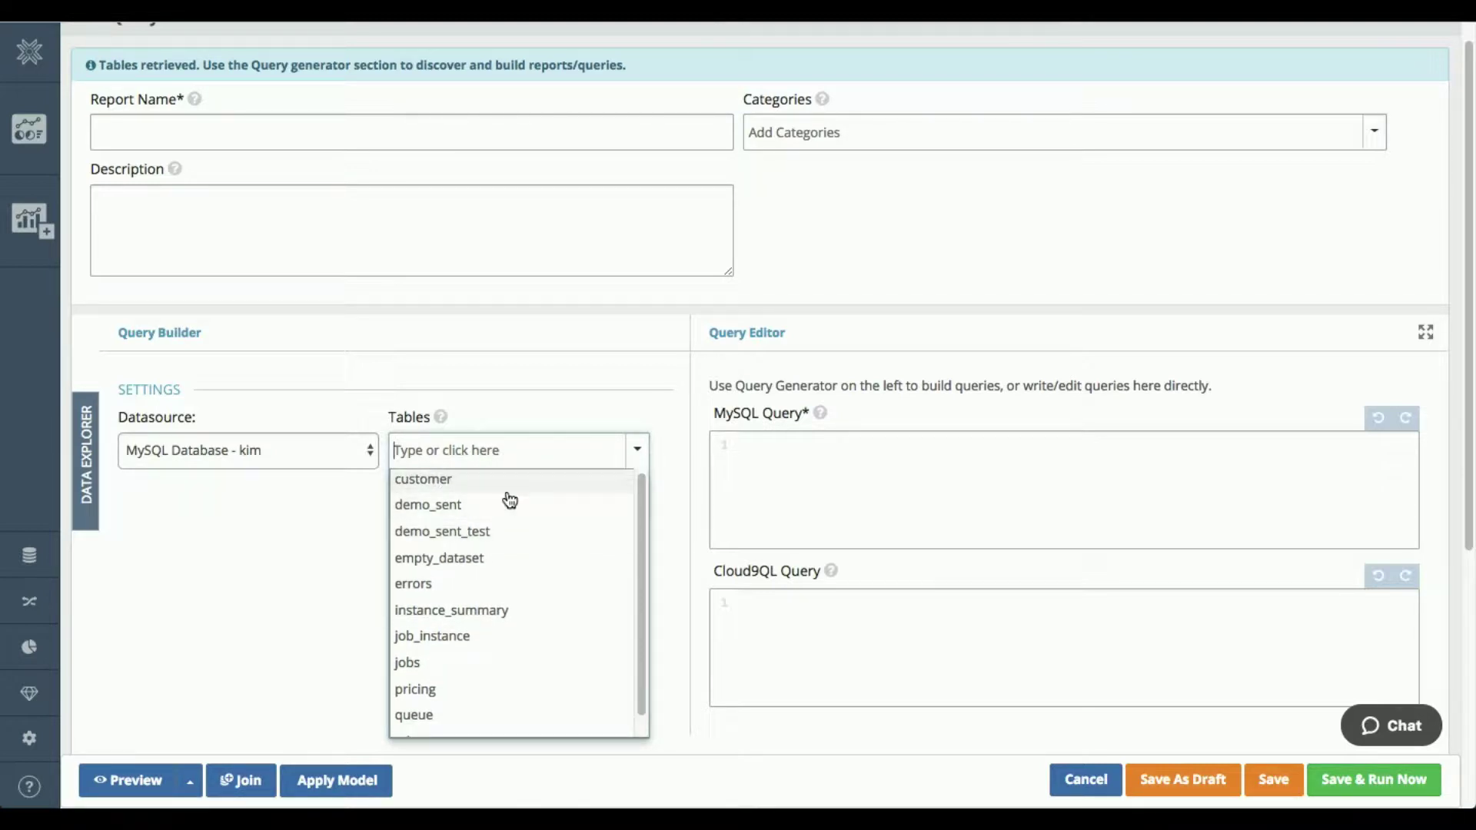
click(453, 506)
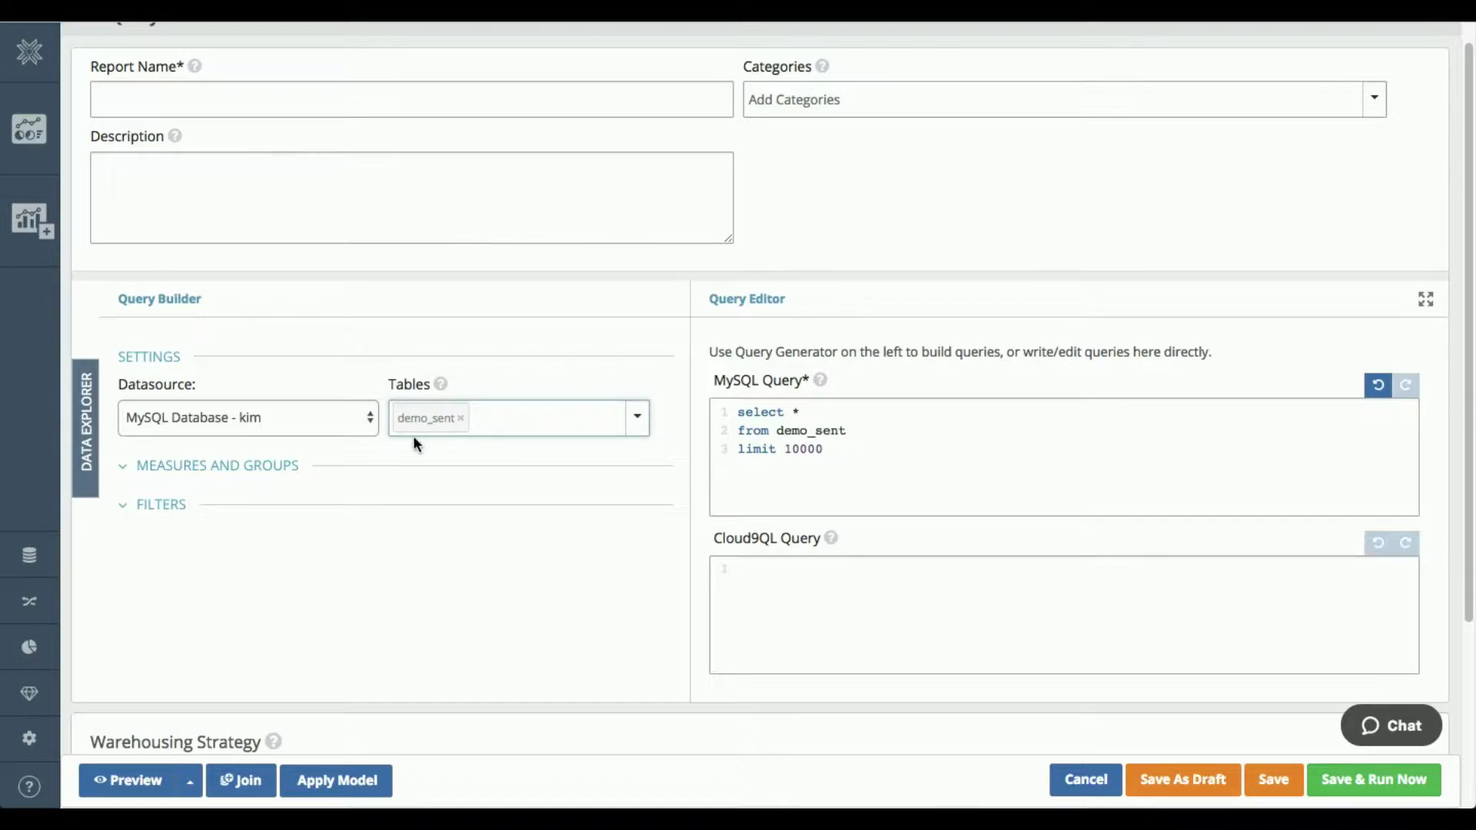
click(251, 466)
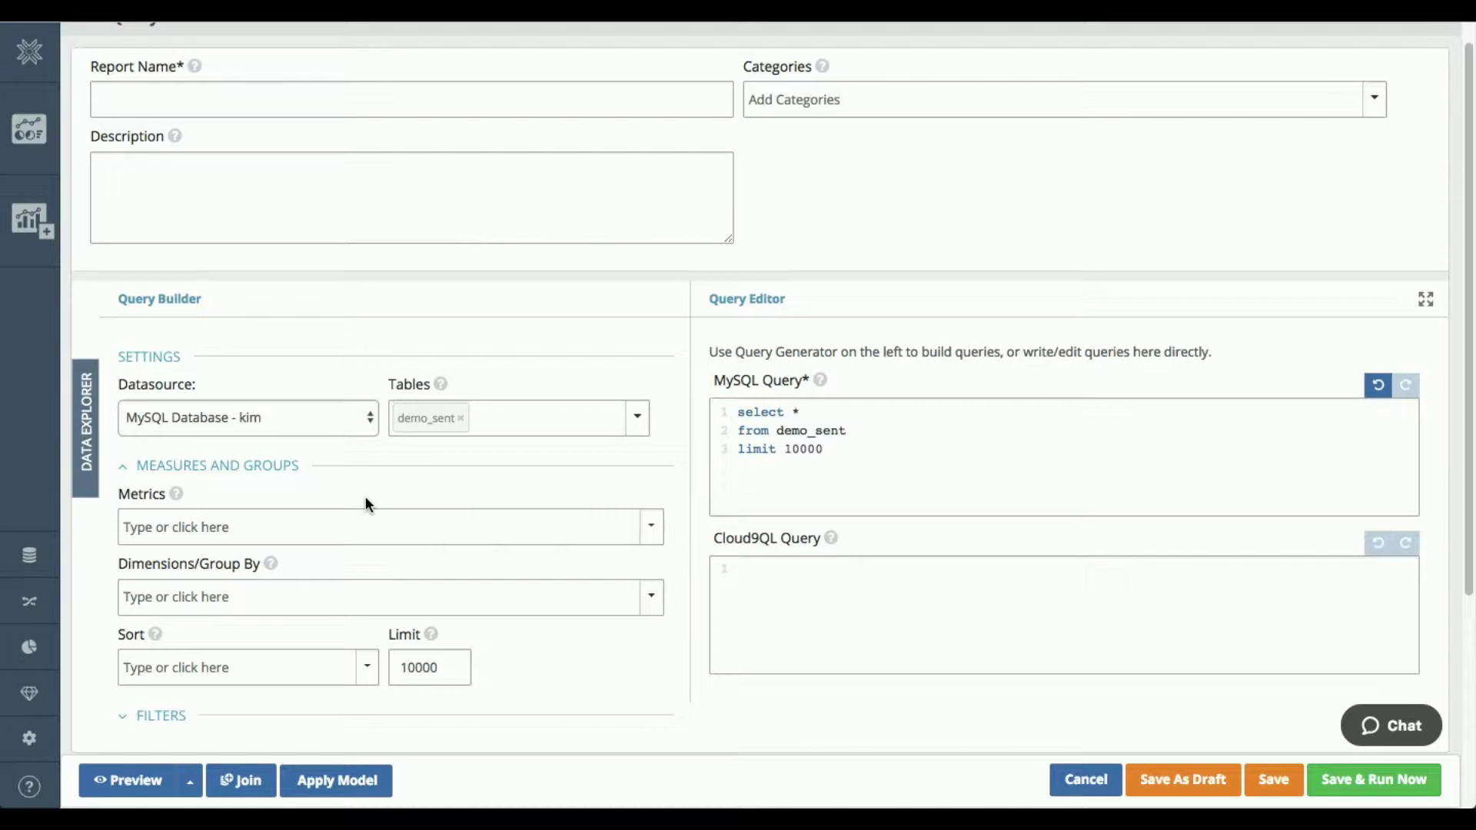
Step: Add Campaign_name, Clicks and Customer as query metrics
click(350, 534)
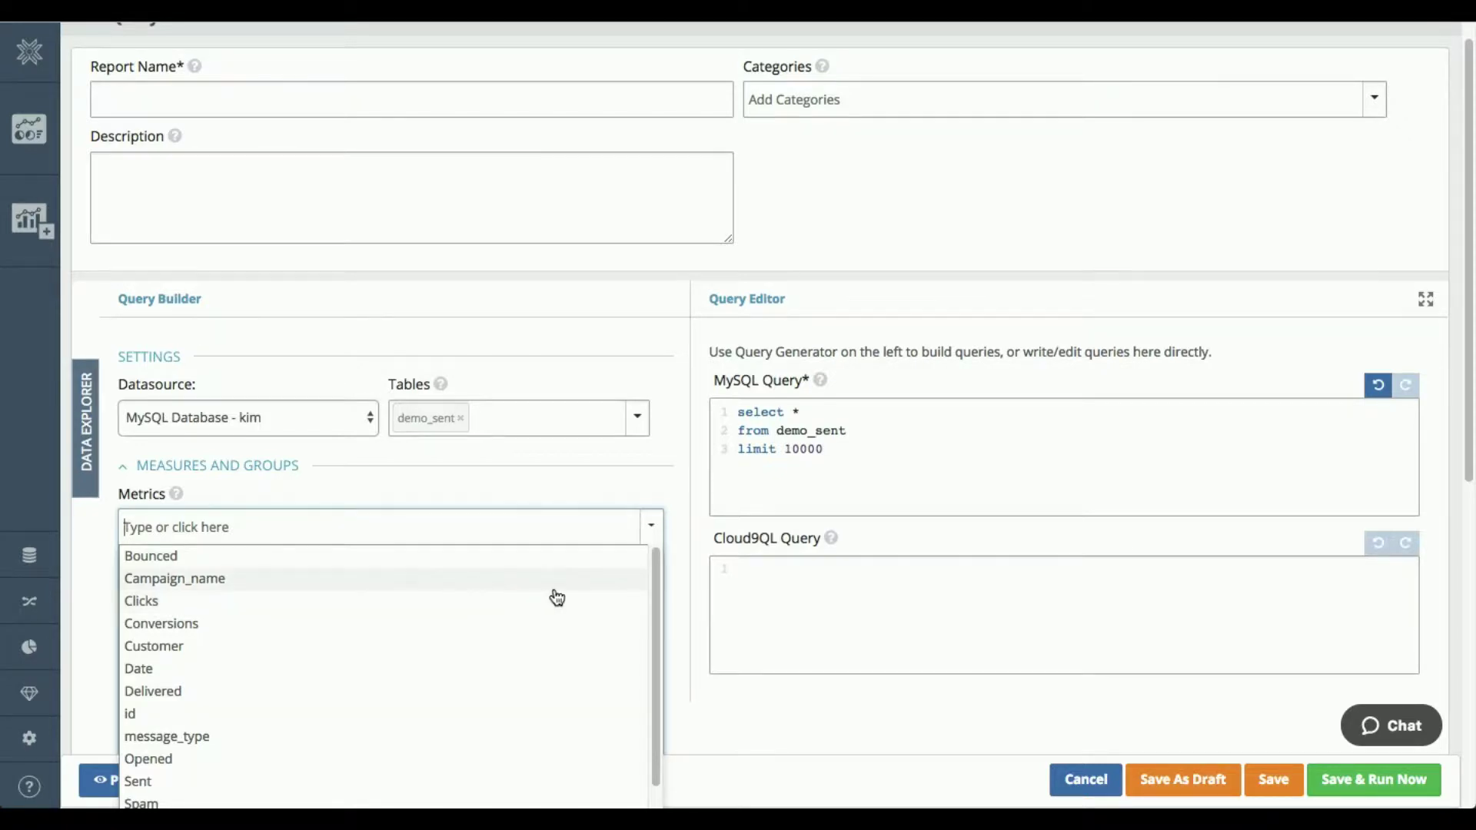
click(653, 588)
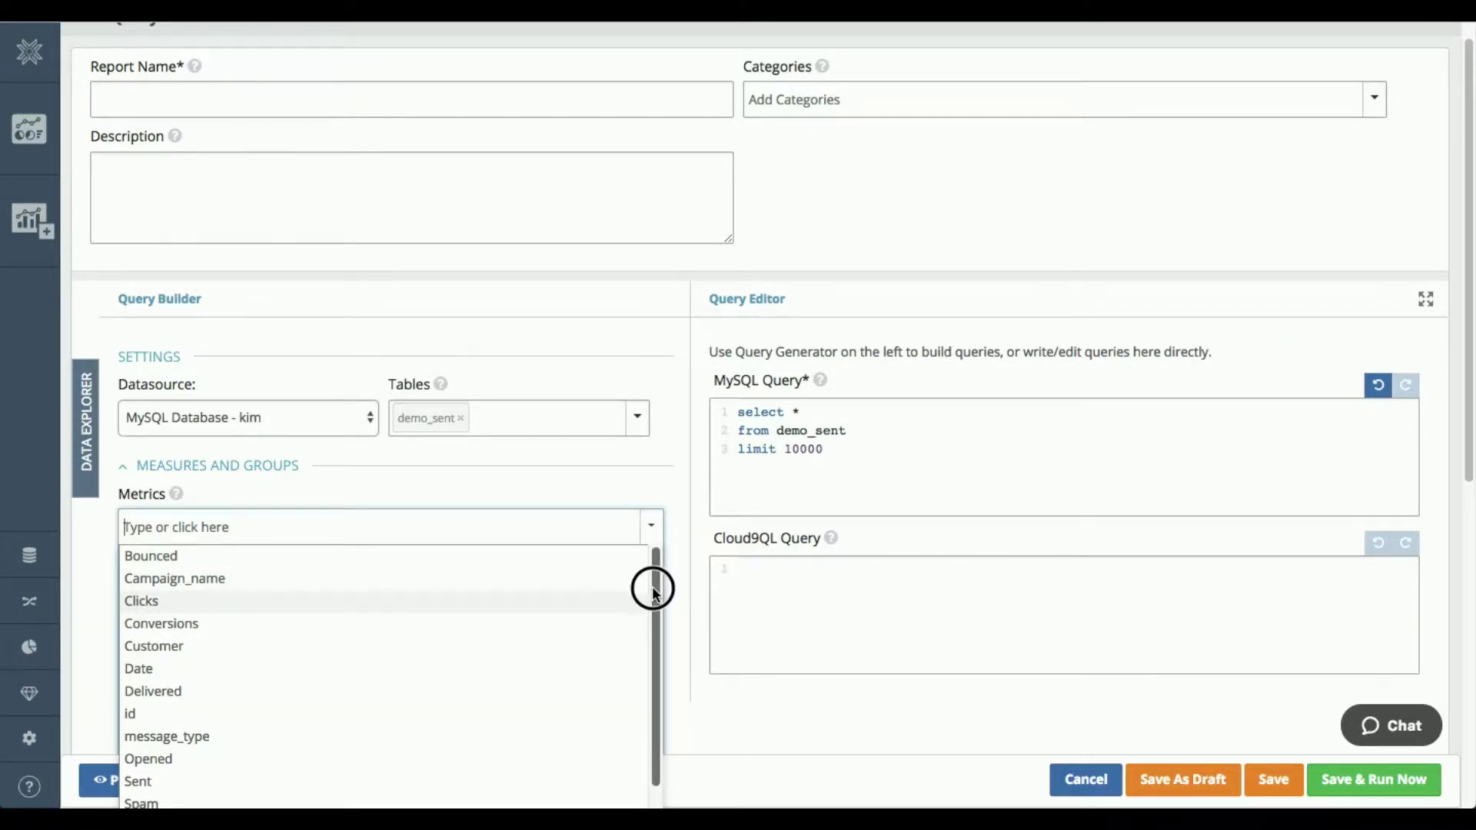
mouse_move(652, 589)
mouse_down()
mouse_move(656, 613)
mouse_move(652, 582)
mouse_up()
click(189, 579)
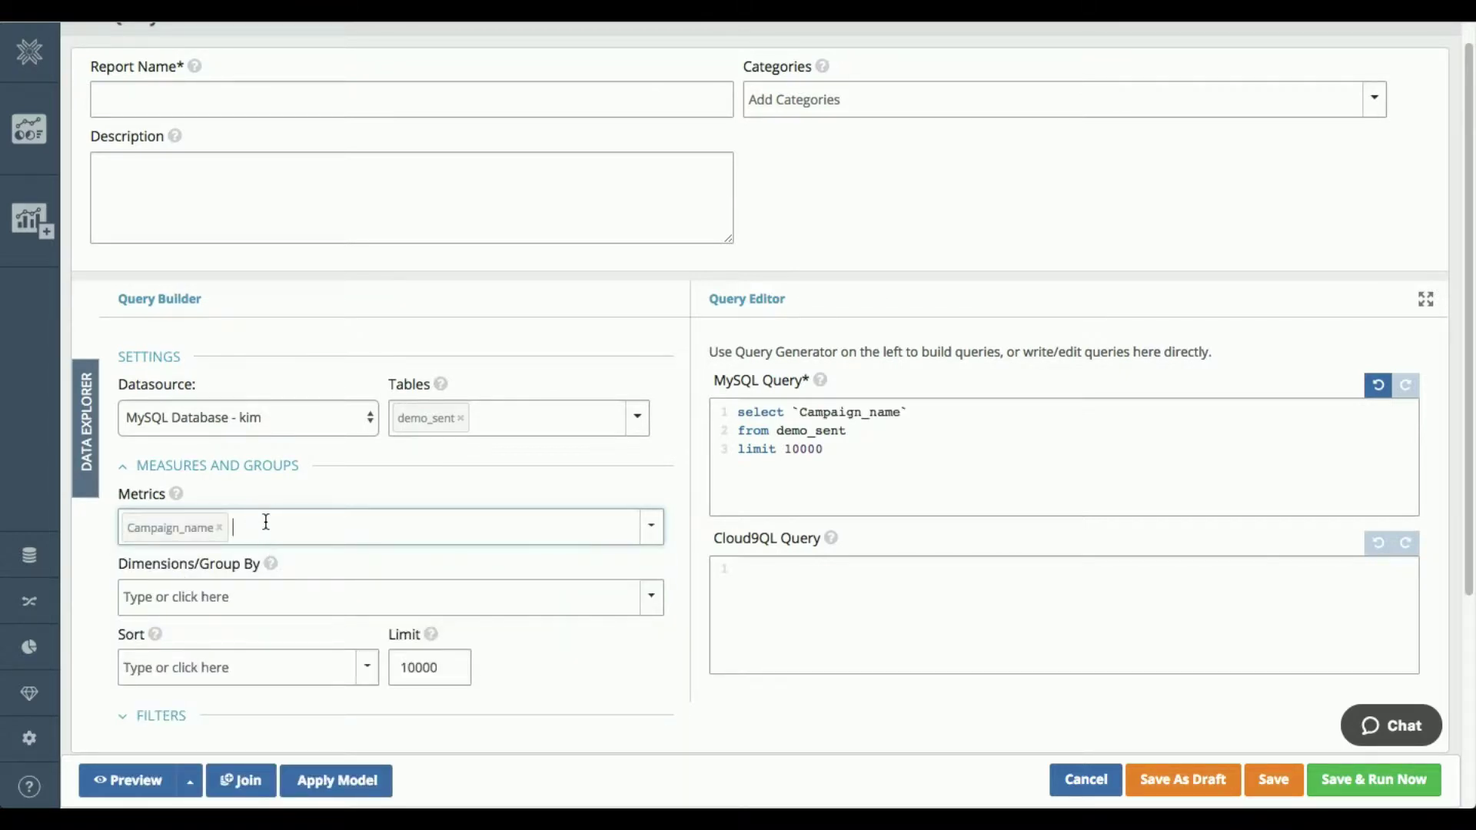
click(263, 523)
click(198, 586)
click(307, 529)
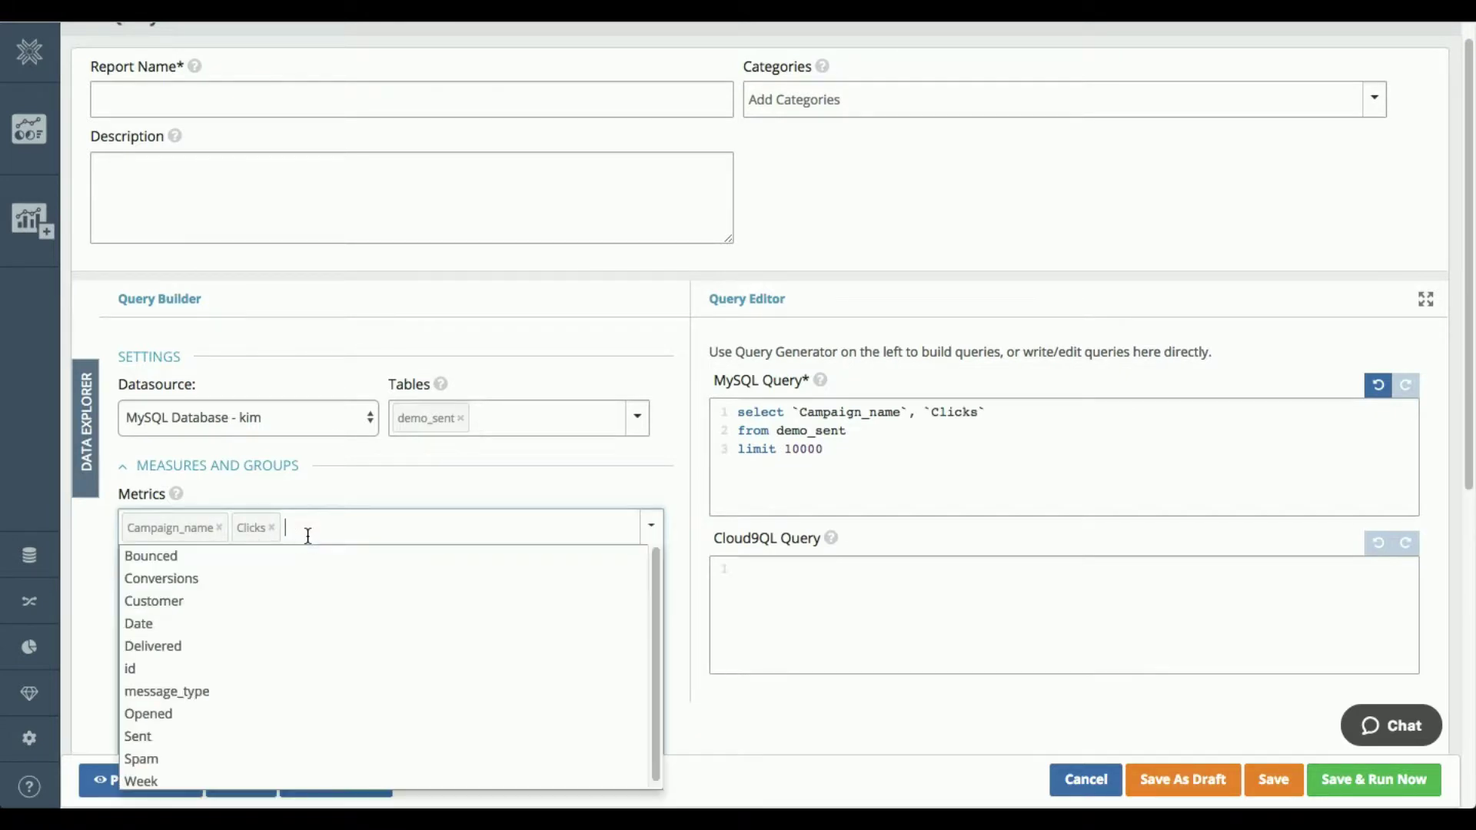
click(288, 600)
Step: Add Date, Sent and message_type as further query metrics
click(390, 525)
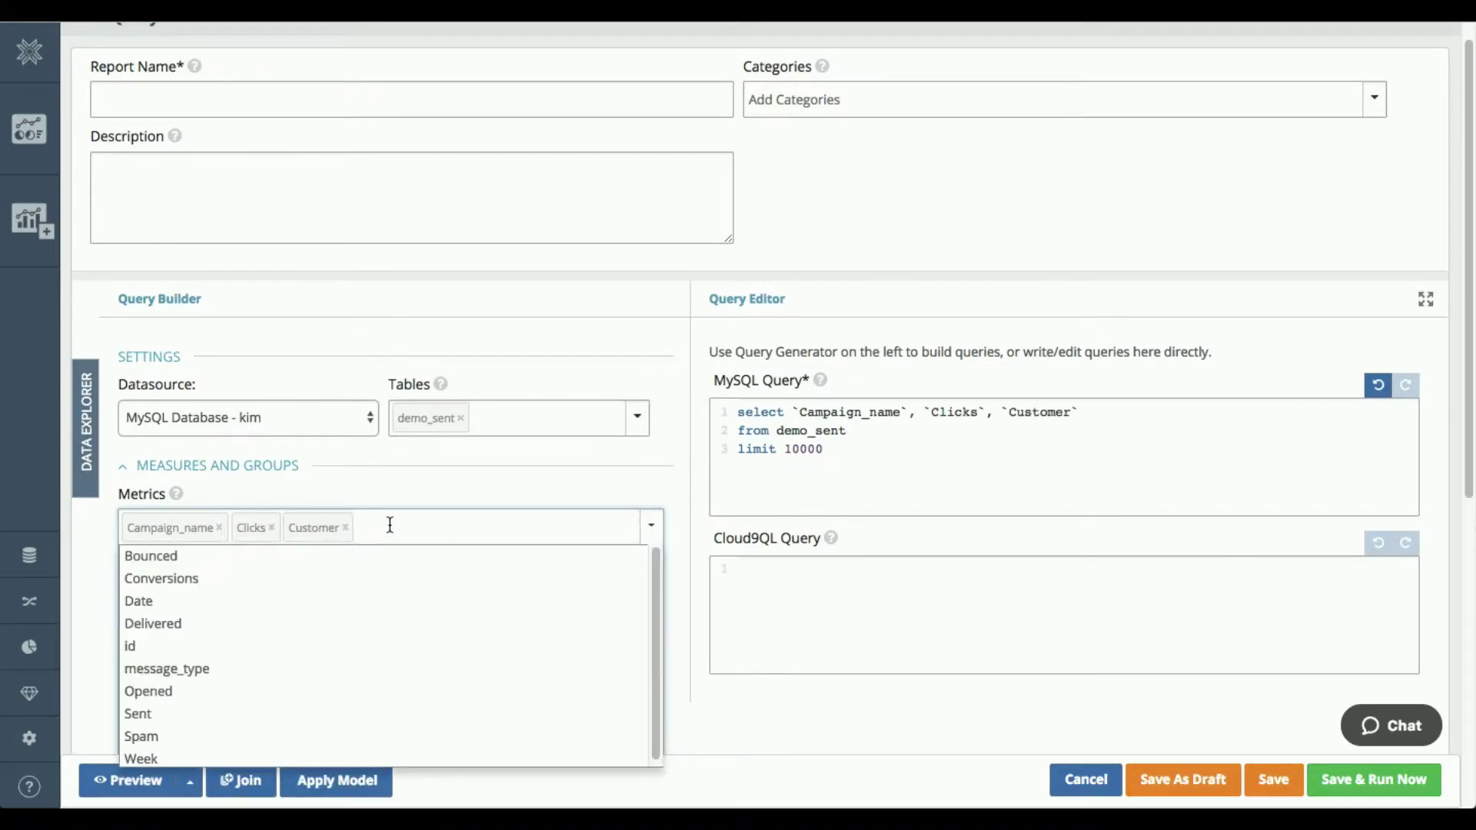
click(240, 599)
click(436, 528)
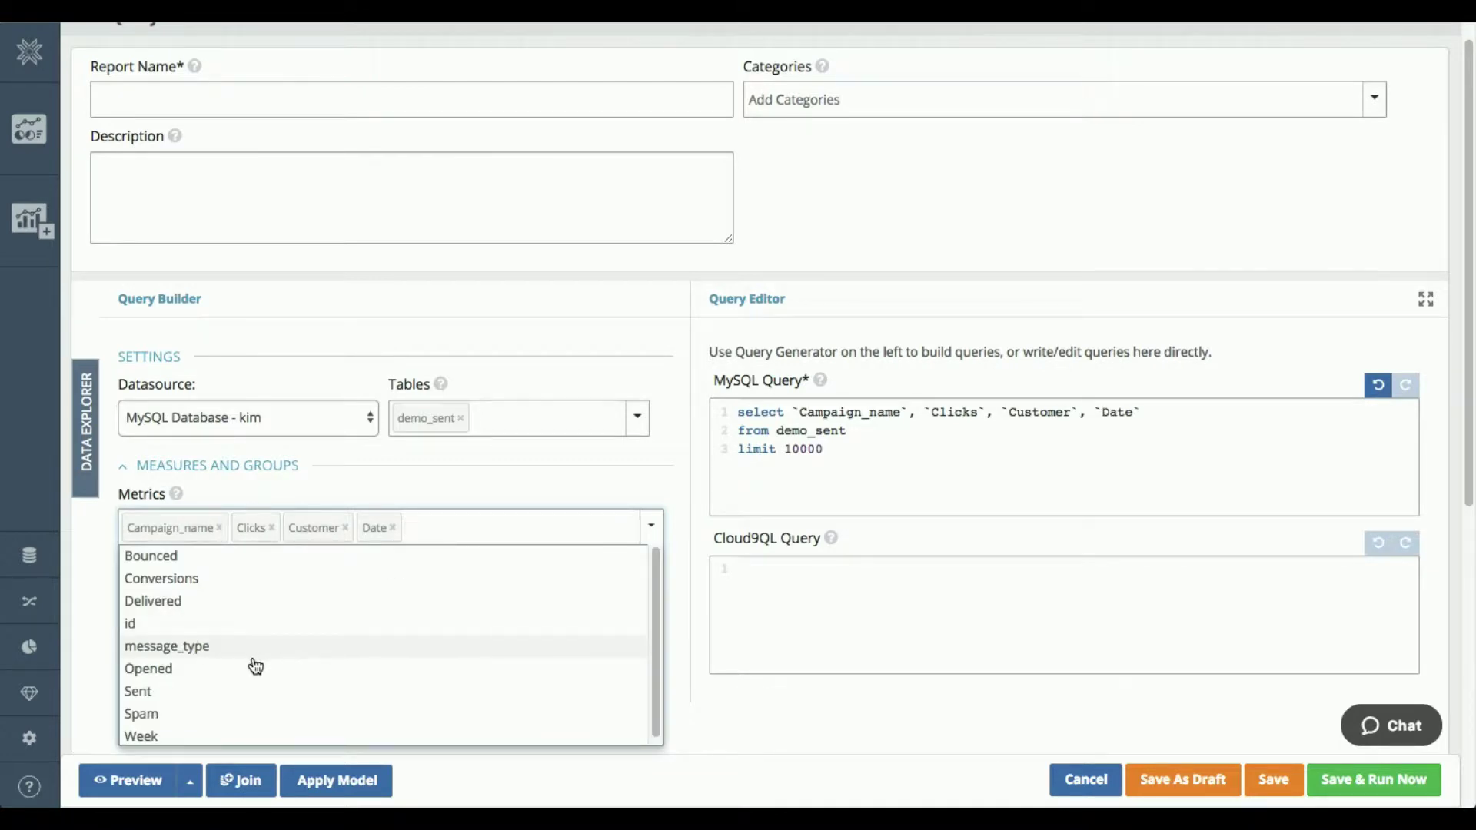
click(178, 694)
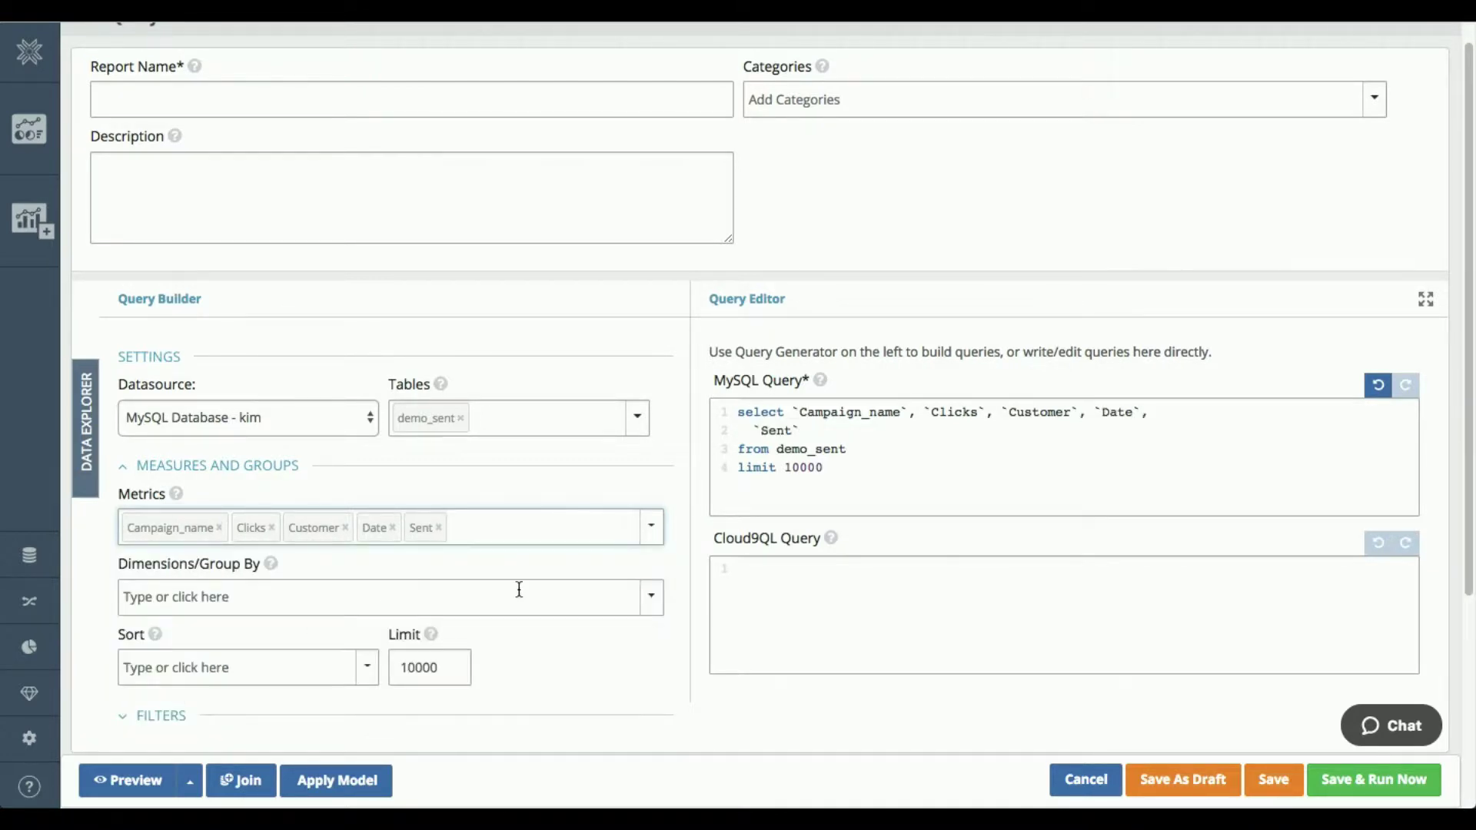
click(502, 529)
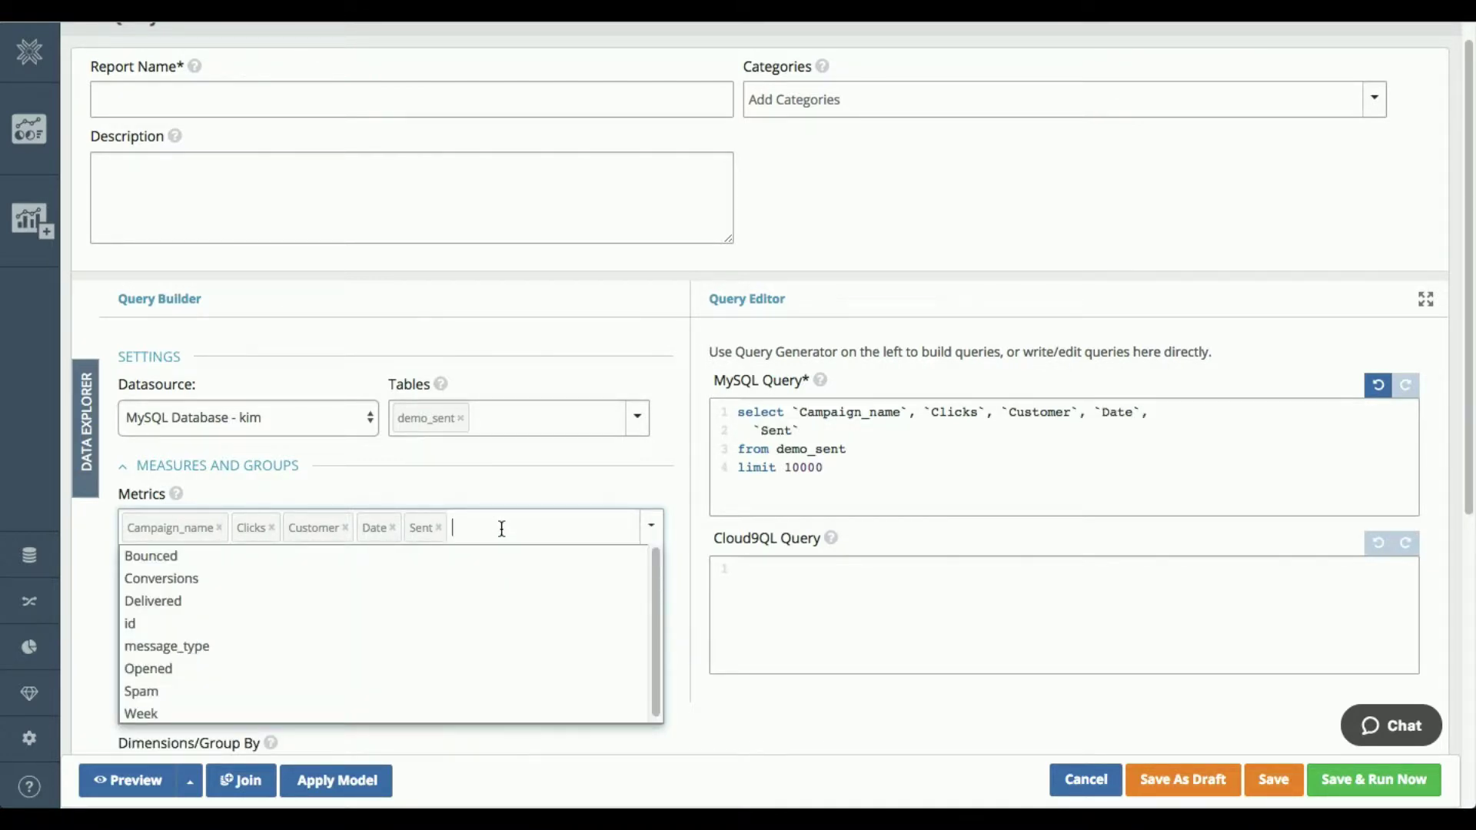
key(BackSpace)
click(488, 528)
click(439, 646)
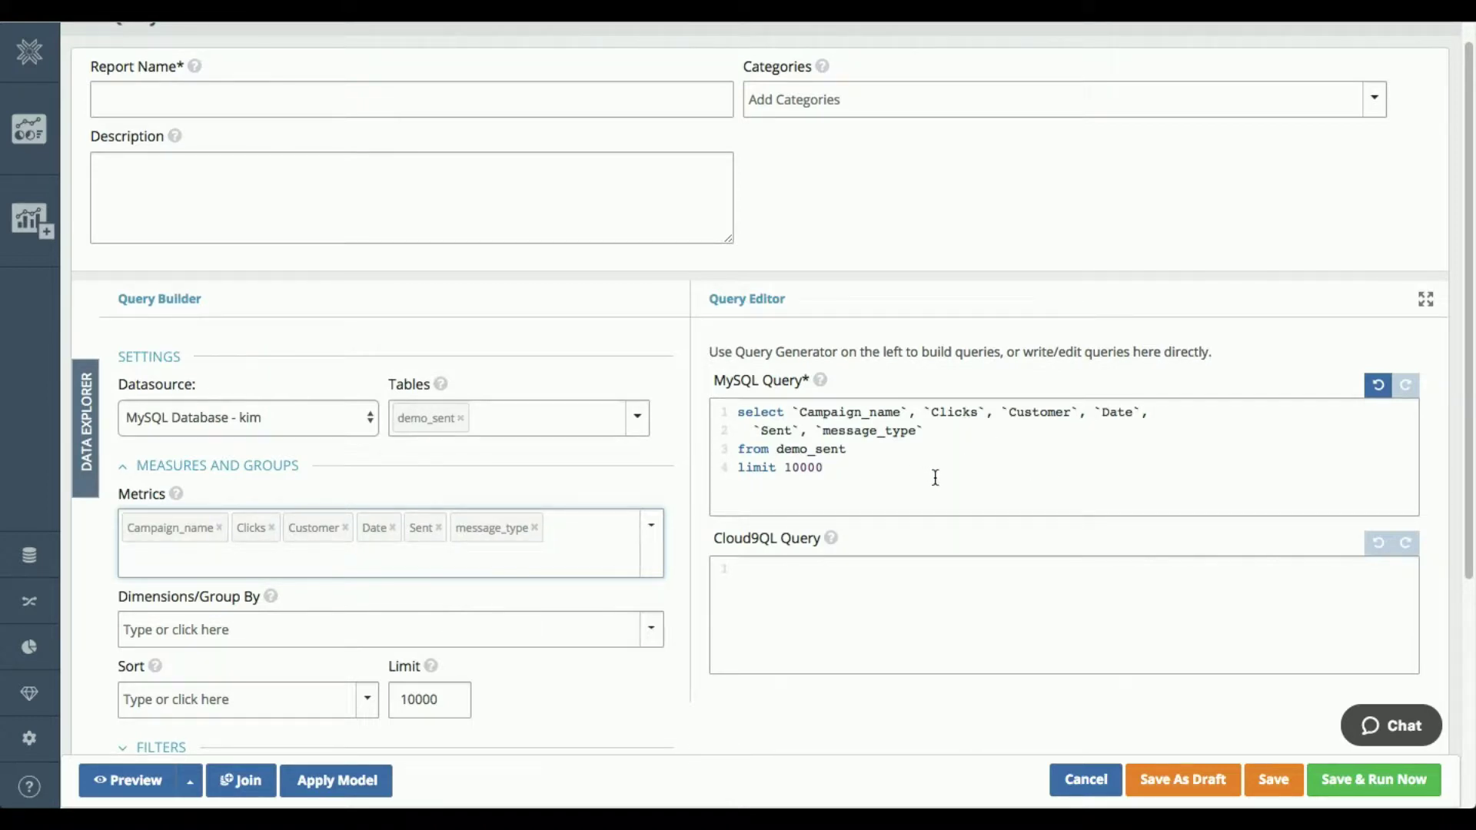
Step: Preview the demo_sent query, returning 810 rows across six columns with a Clicks and Sent chart
click(130, 781)
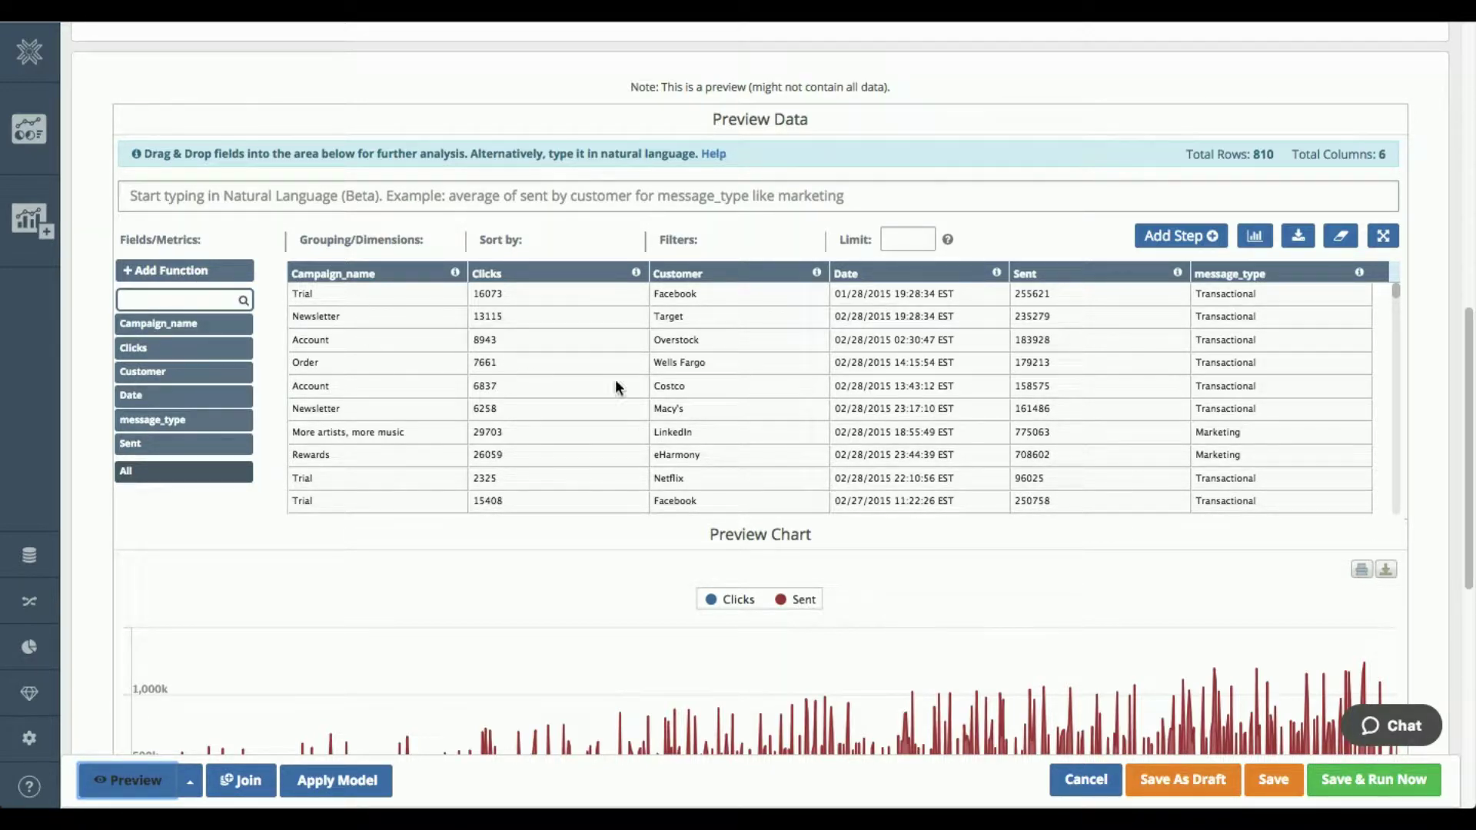
Step: Begin a new calculated field and look through the available functions
click(201, 274)
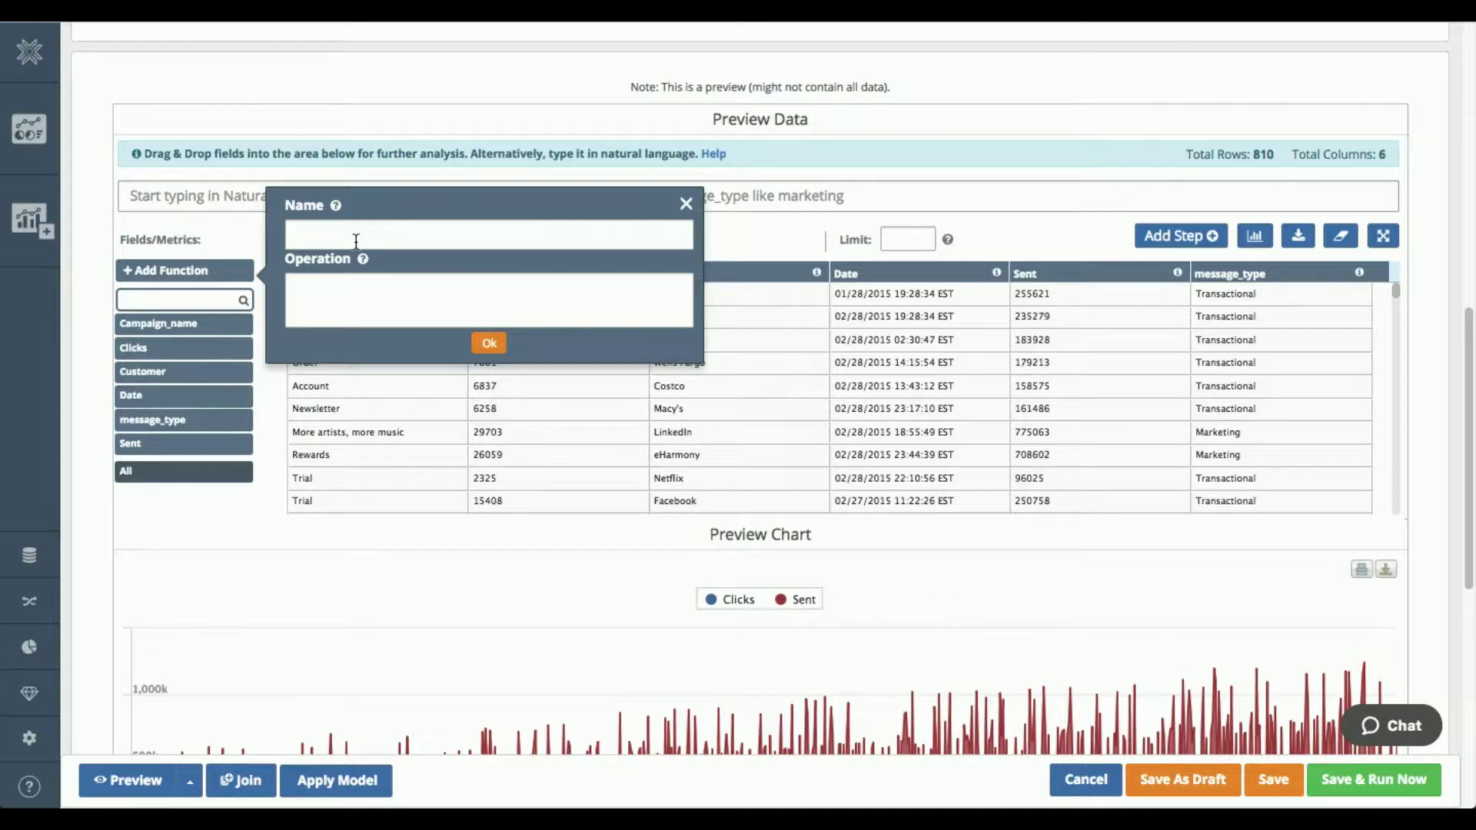
click(352, 283)
scroll(783, 295, down, 1)
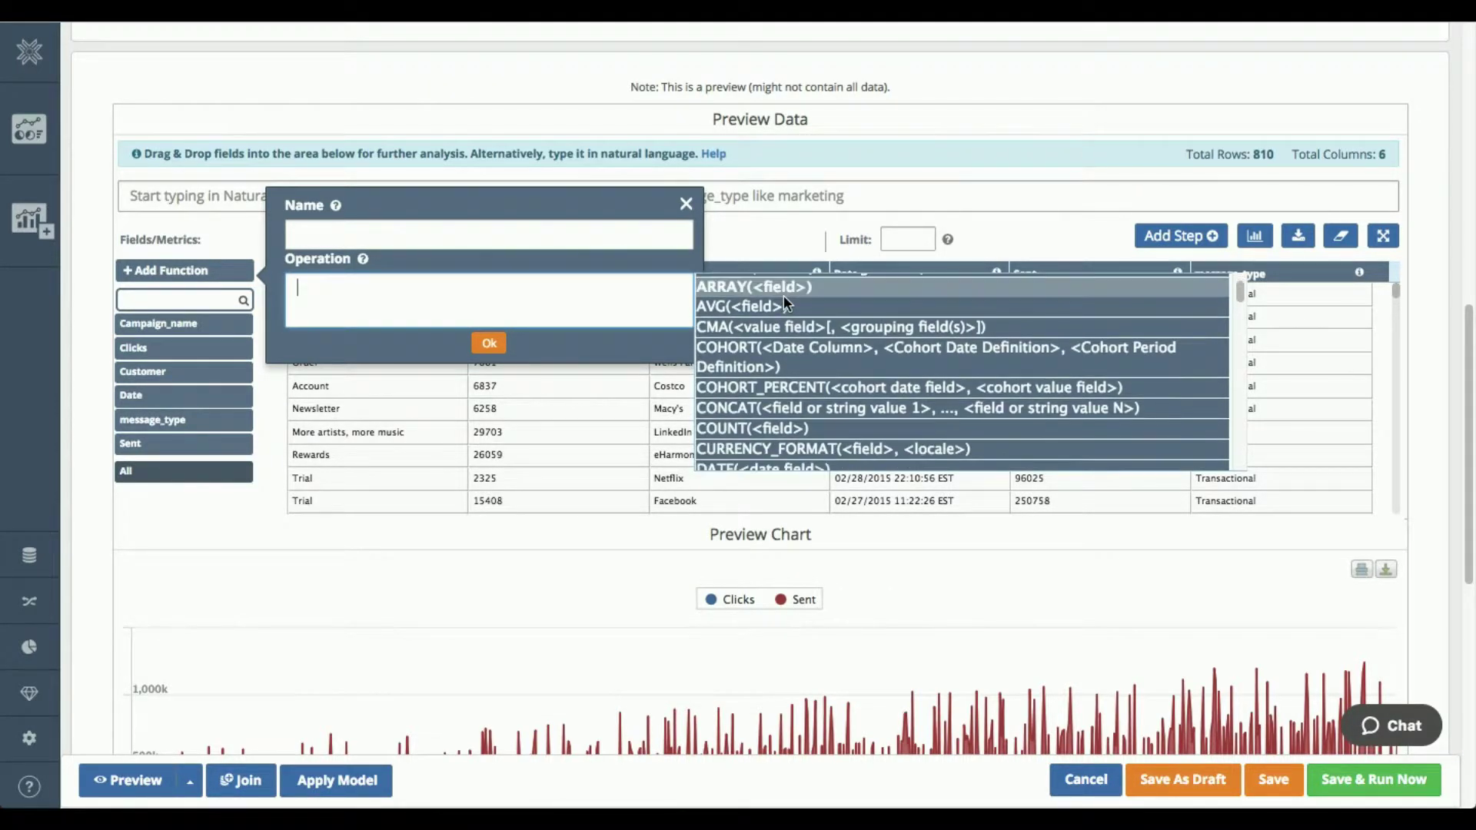
scroll(784, 300, down, 1)
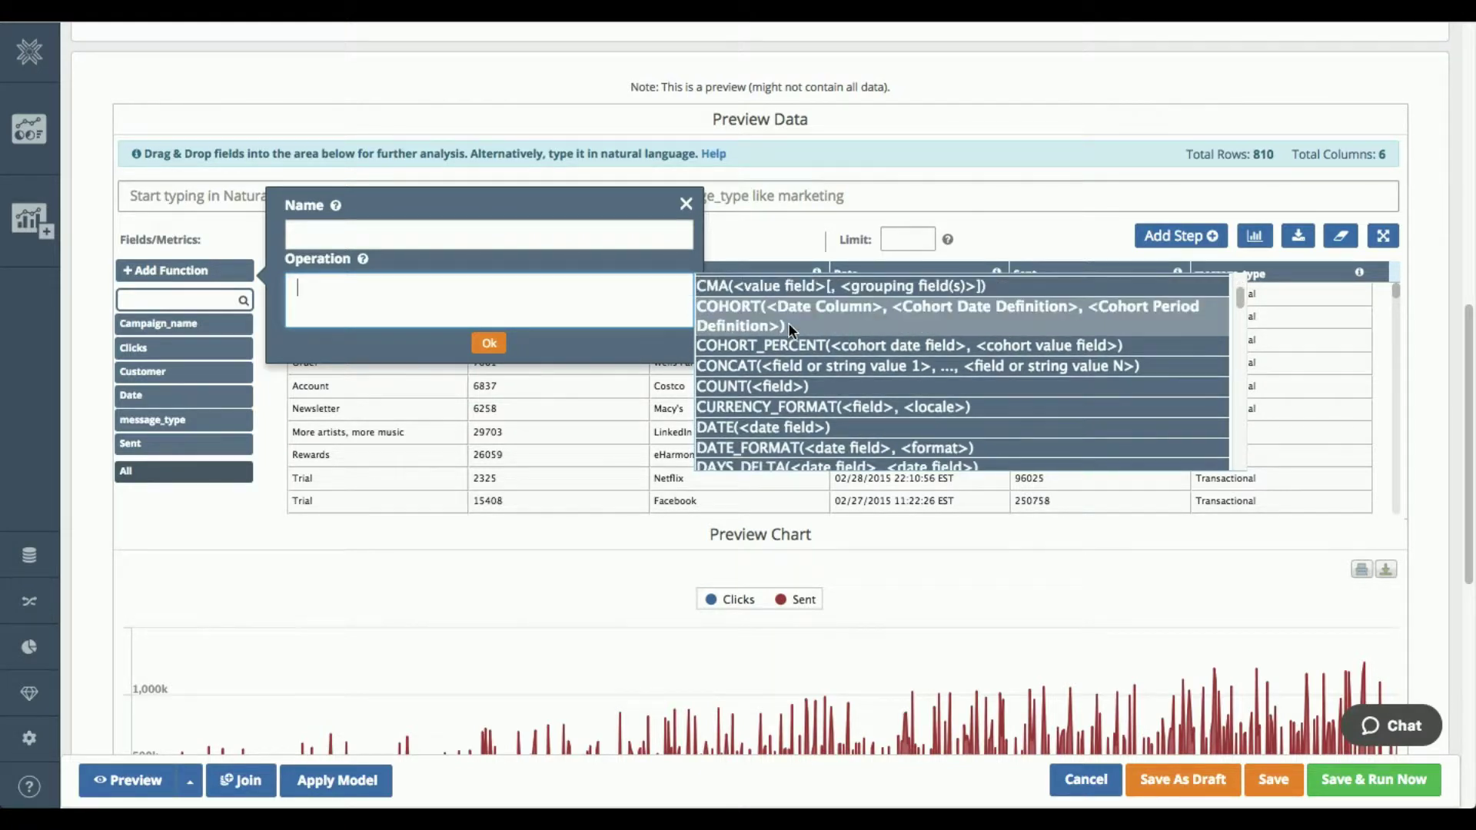
scroll(788, 323, down, 2)
scroll(789, 329, down, 3)
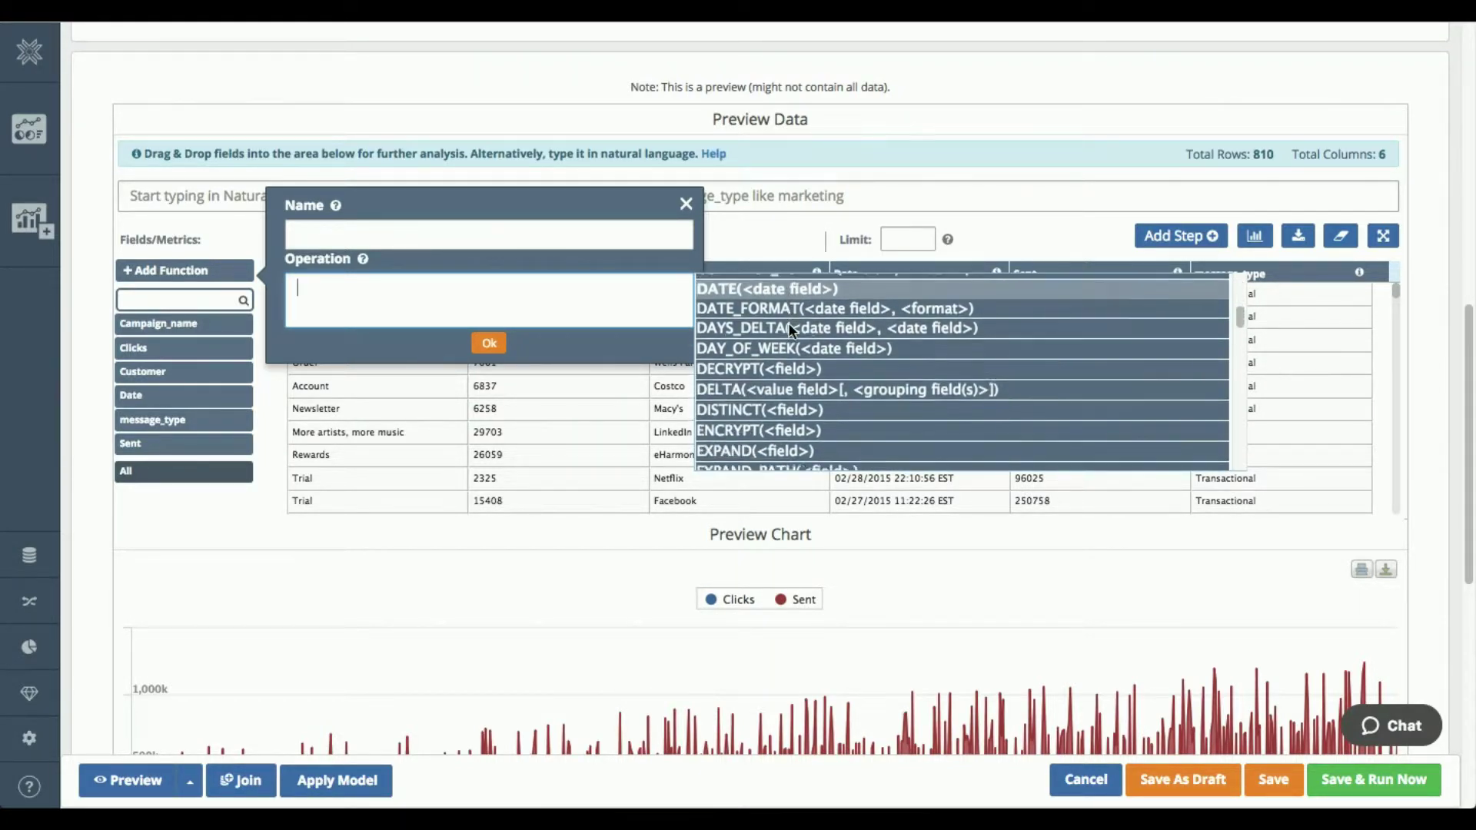
scroll(790, 329, down, 4)
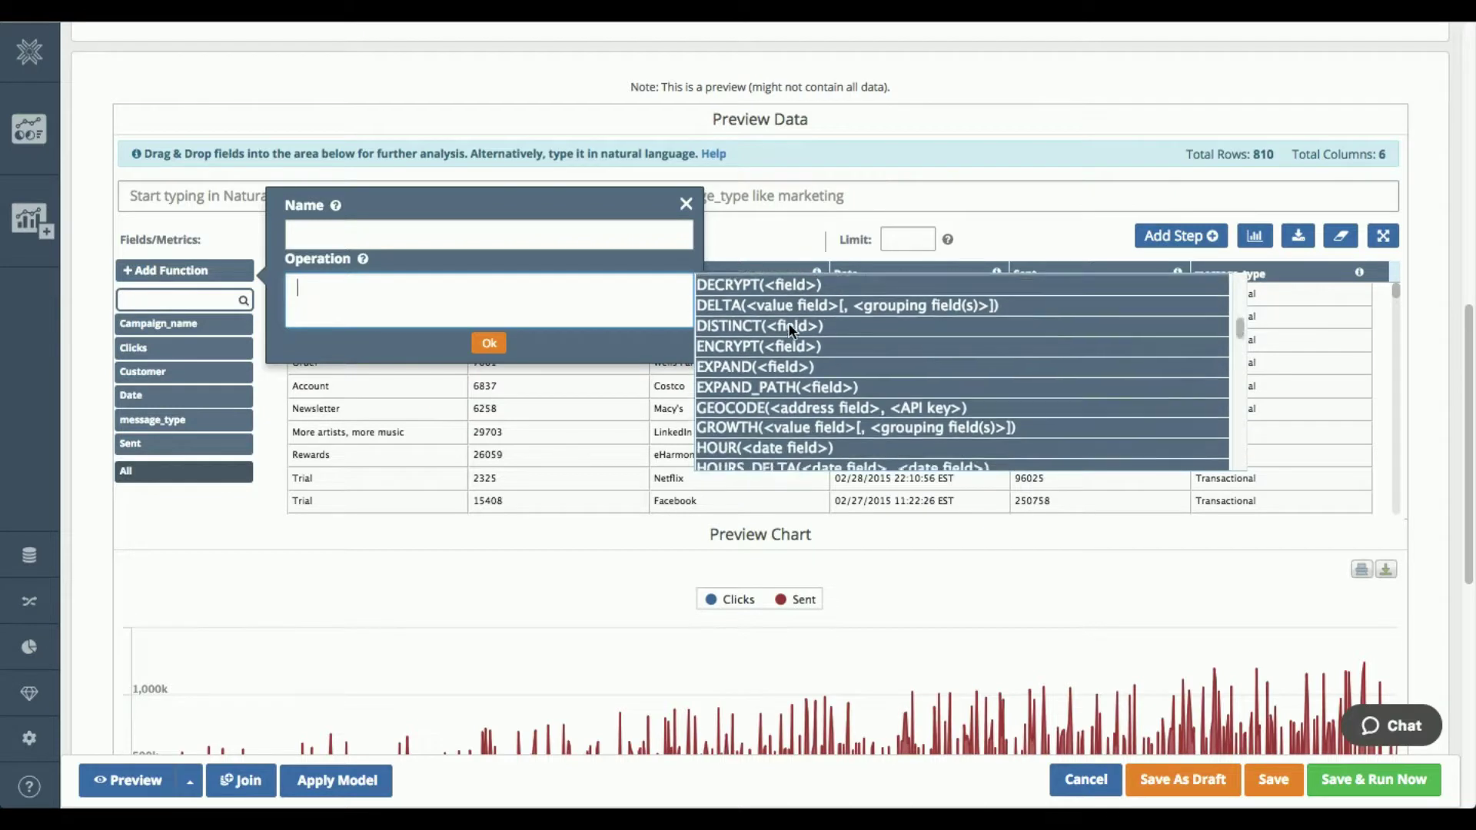
scroll(789, 329, down, 4)
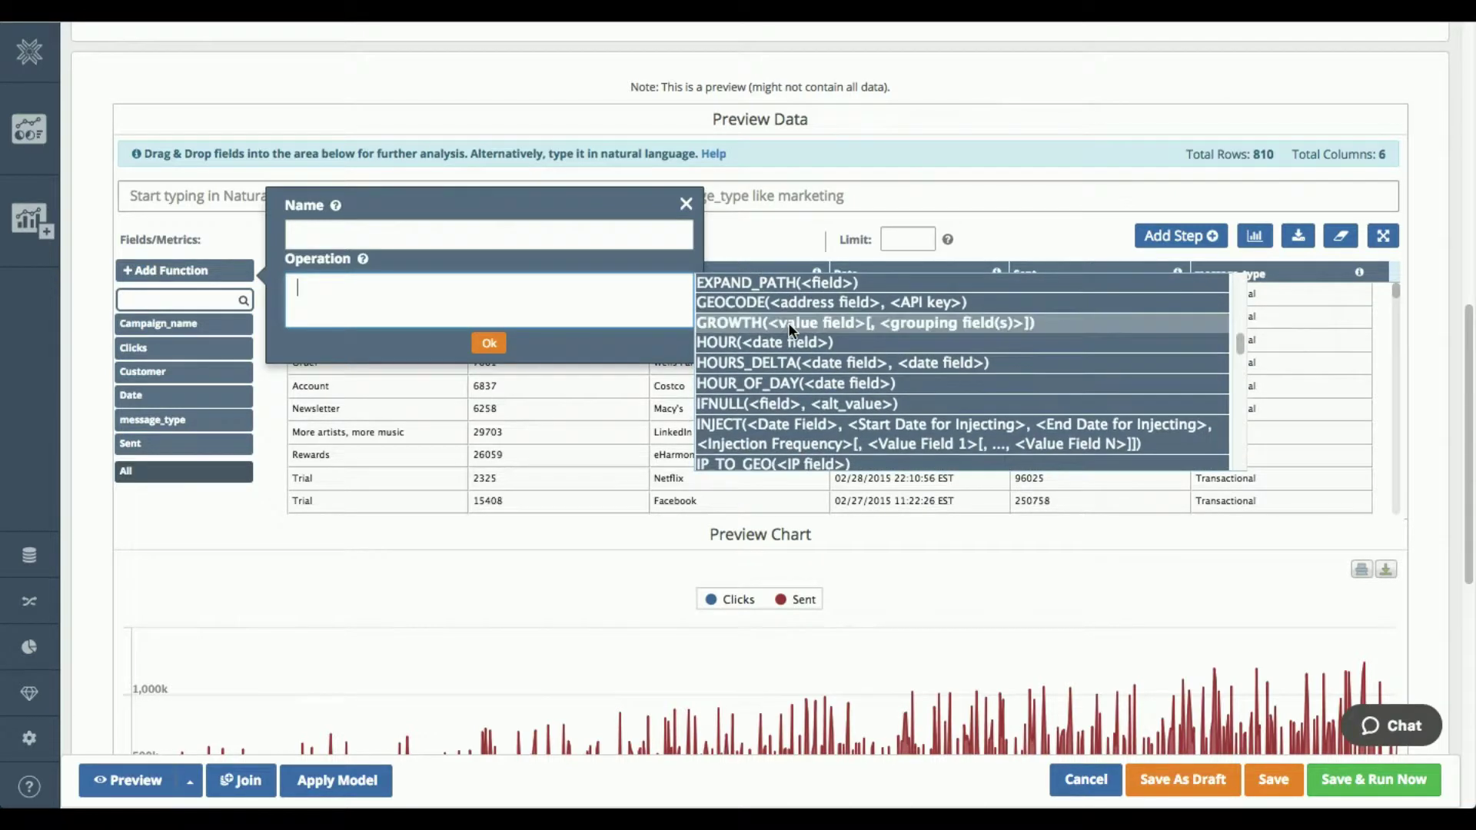
scroll(790, 329, down, 3)
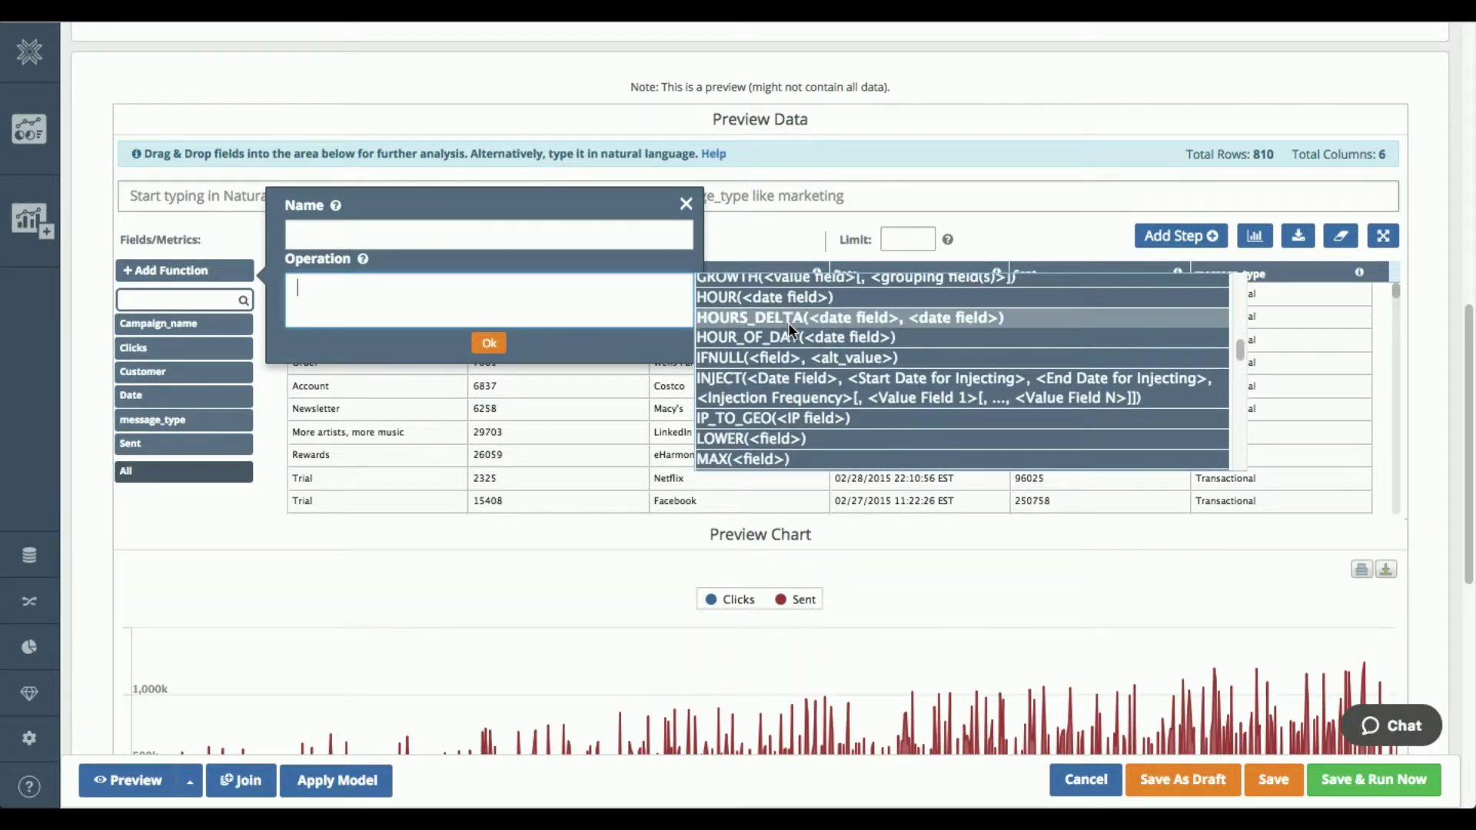
scroll(790, 329, down, 3)
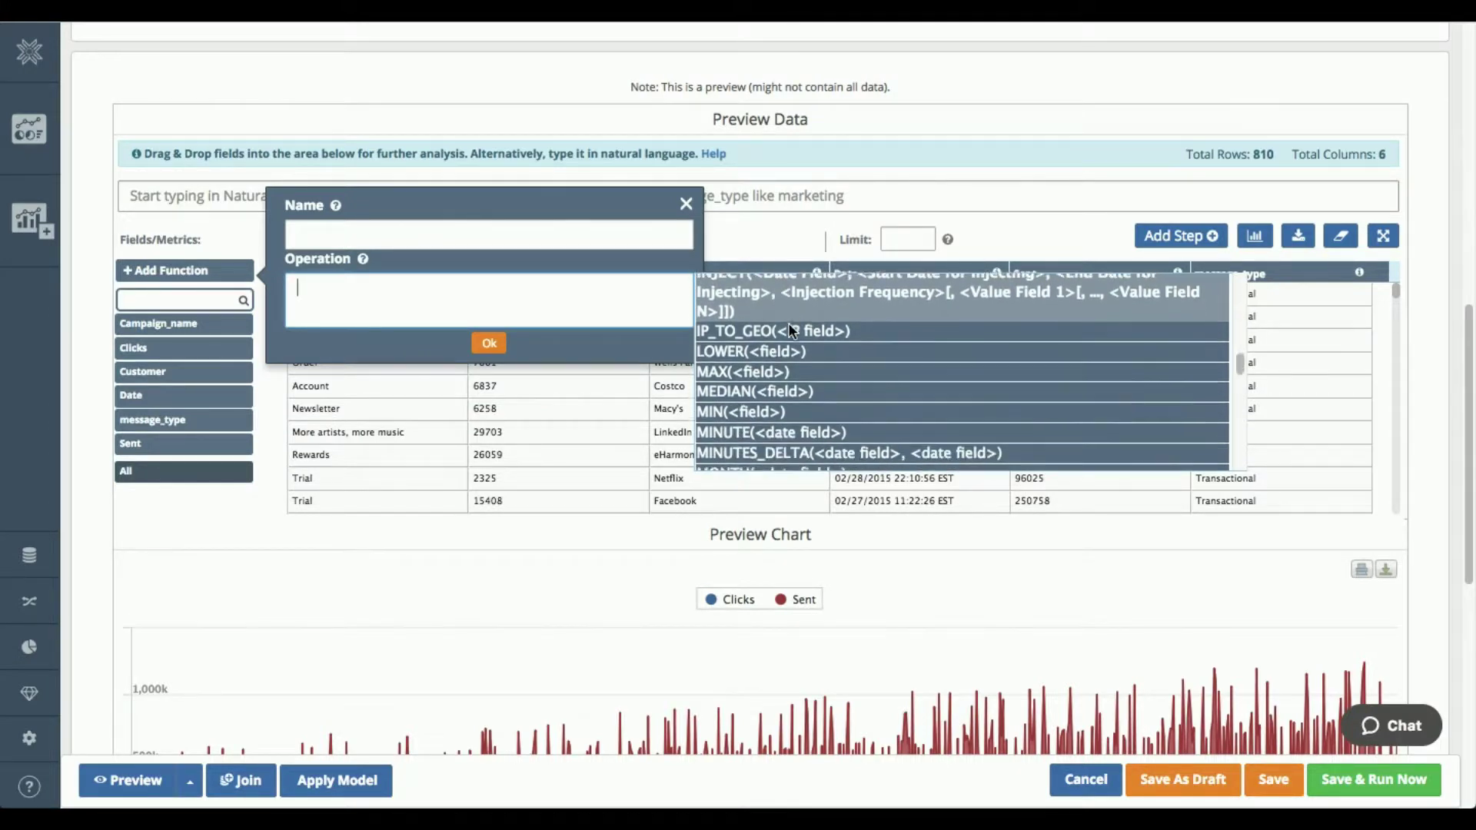
scroll(789, 330, down, 2)
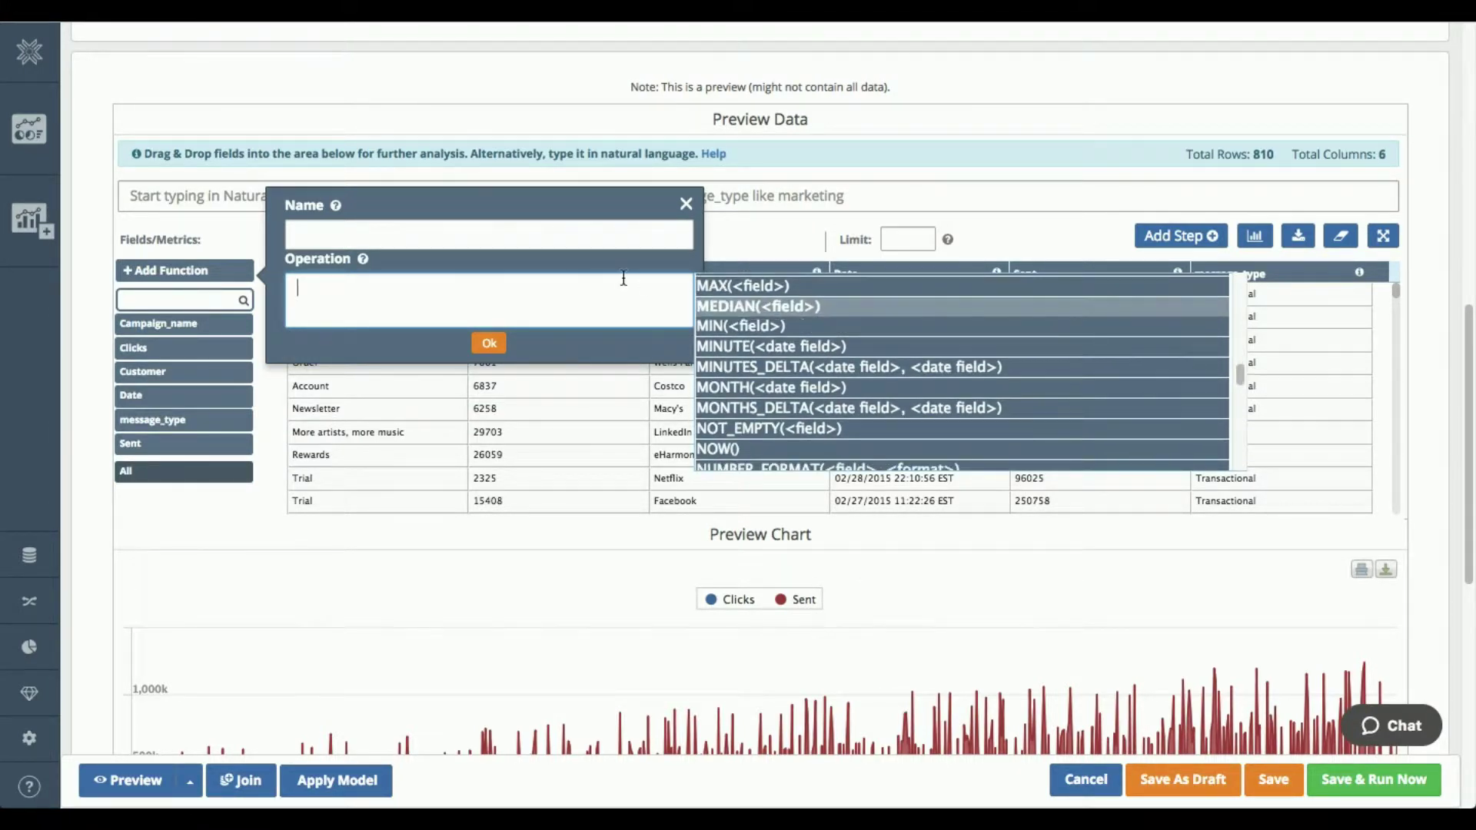
Step: Create the calculated field 'month sent' as month(date) and add All fields to the metrics
click(397, 234)
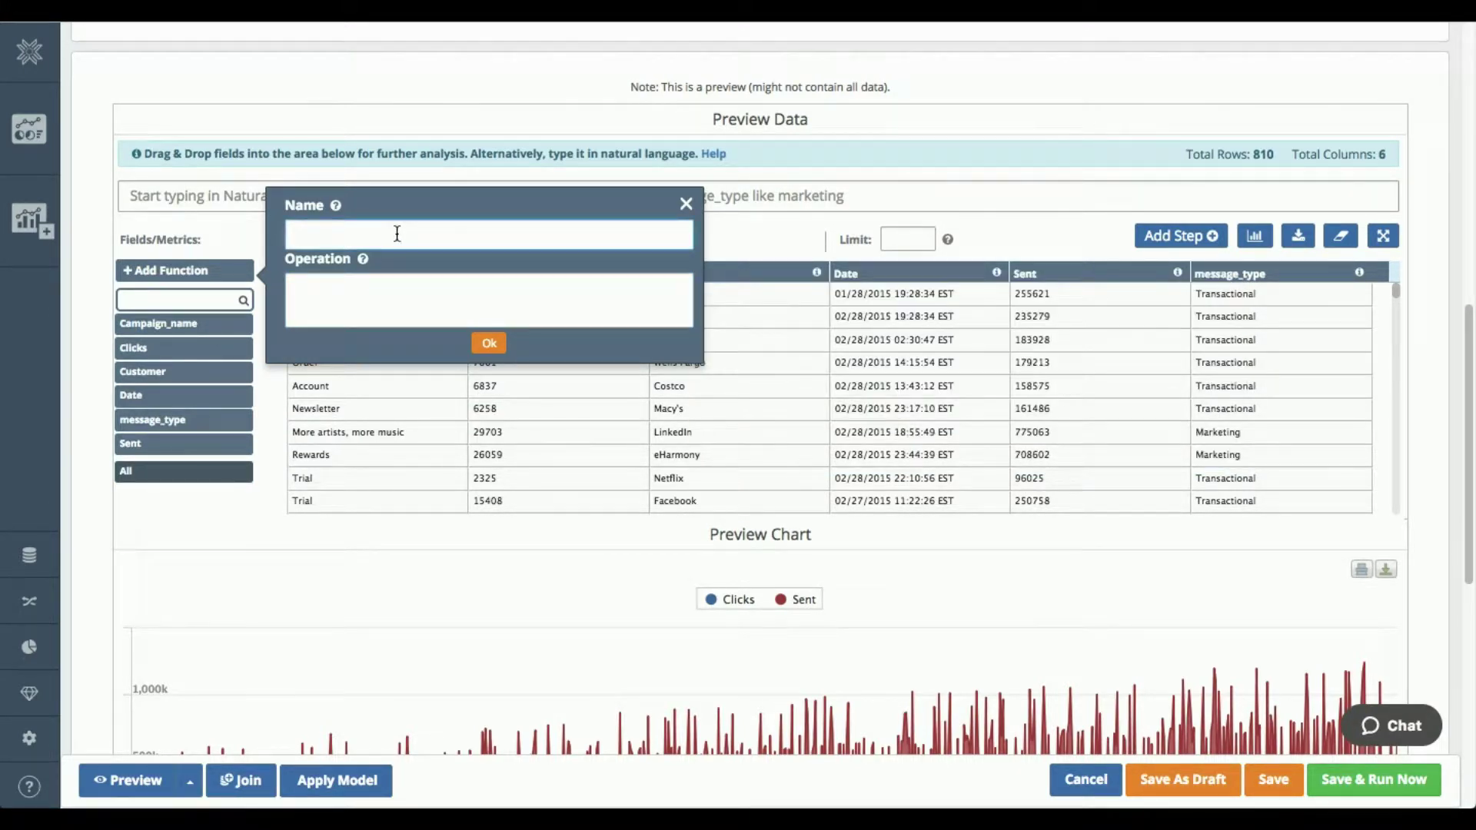
text(month sent)
click(405, 293)
text(month)
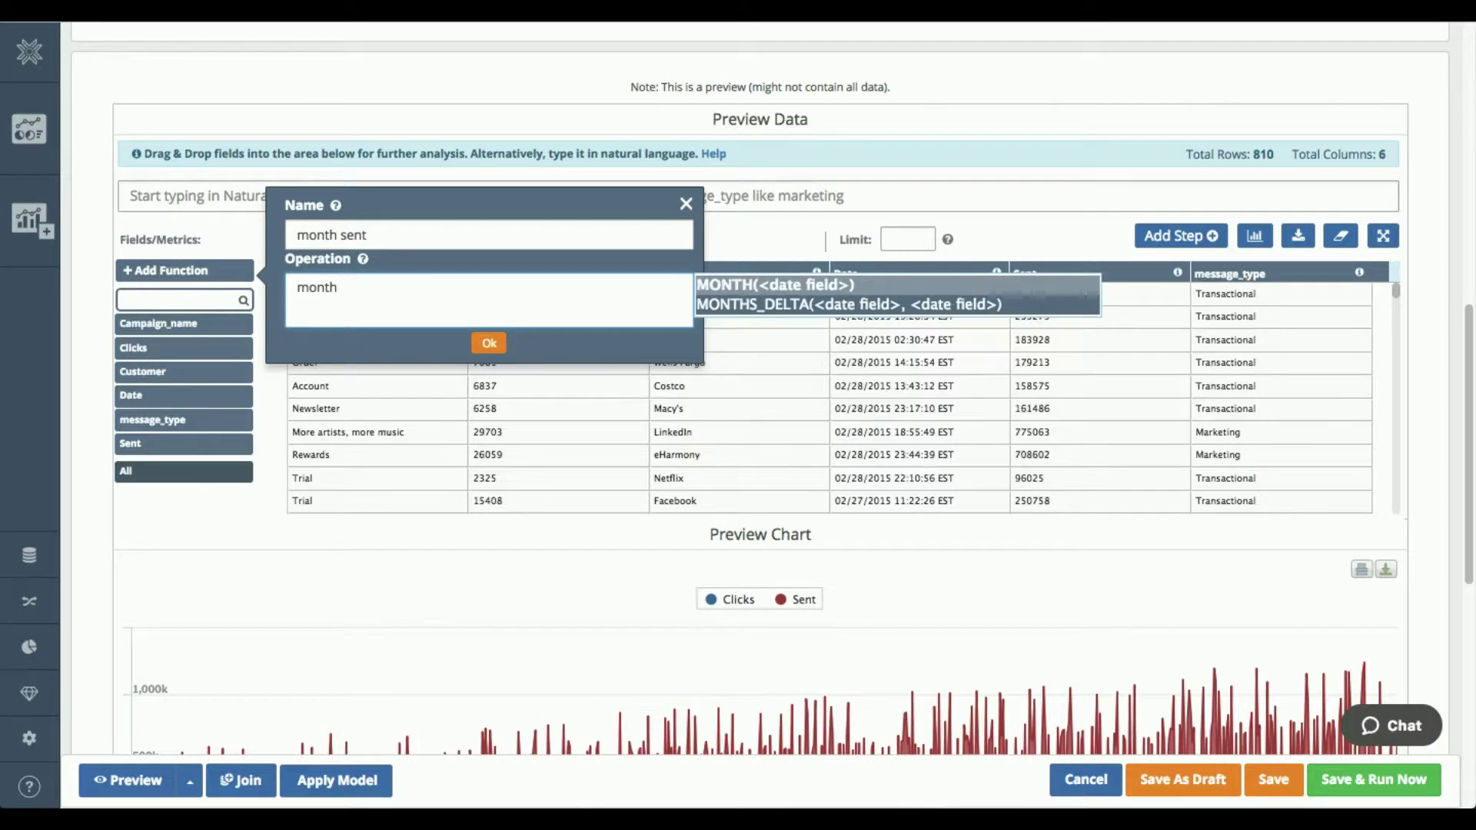
text((date))
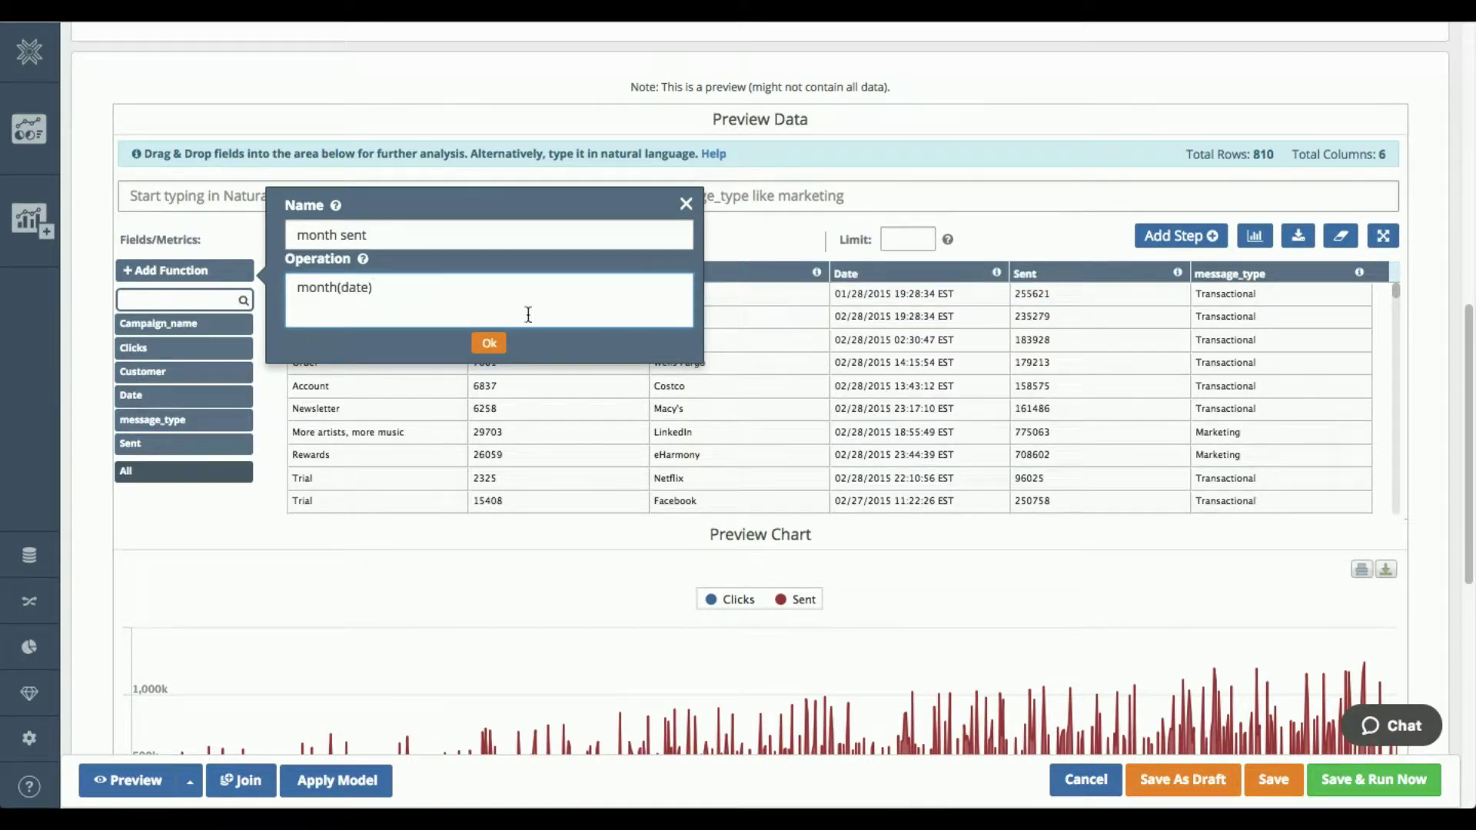
click(490, 344)
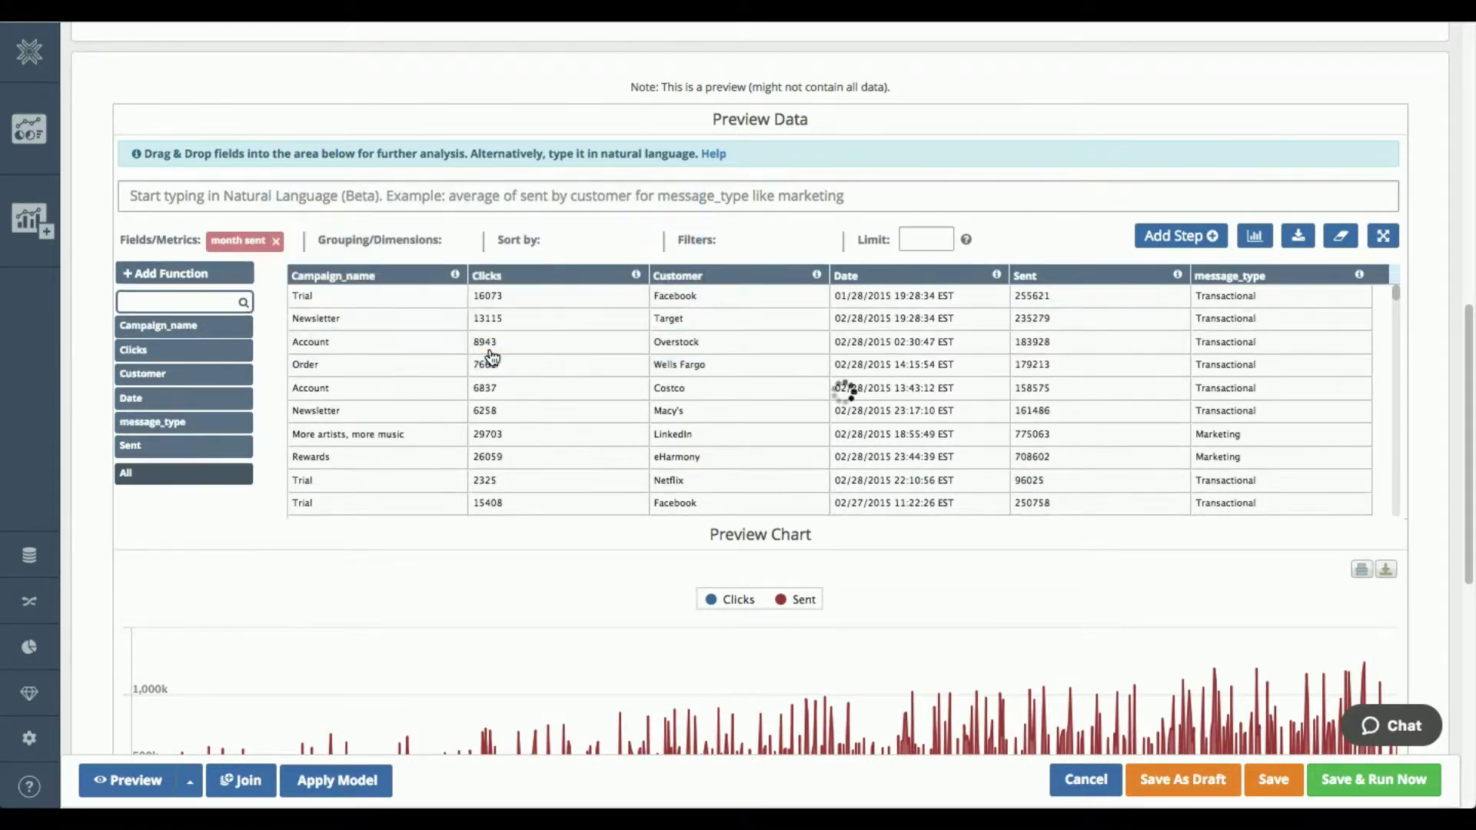
drag(185, 475, 238, 240)
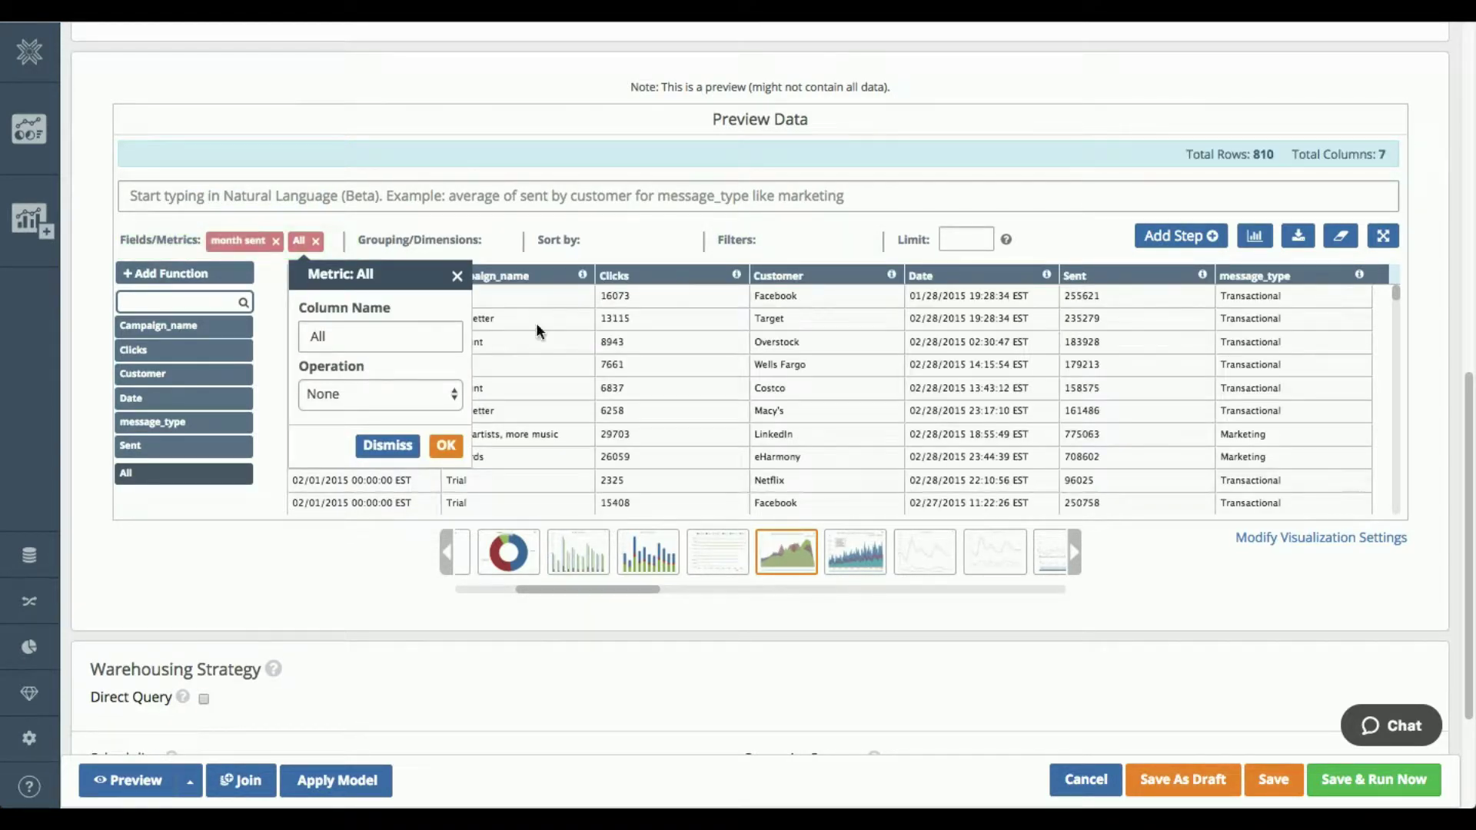
Step: Apply All fields so the preview shows the month sent column, then begin another calculated field
click(446, 445)
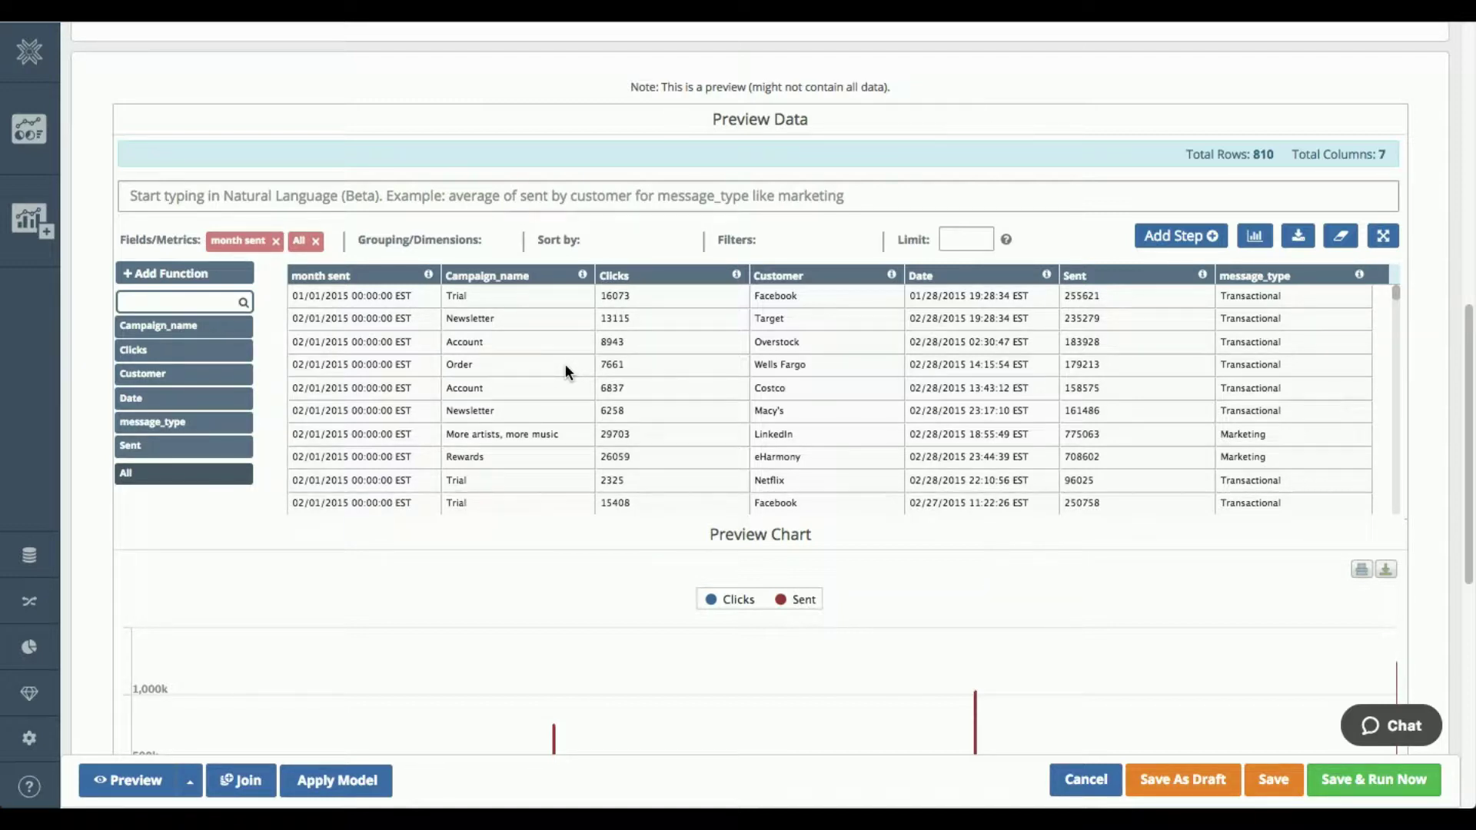
click(200, 275)
click(352, 240)
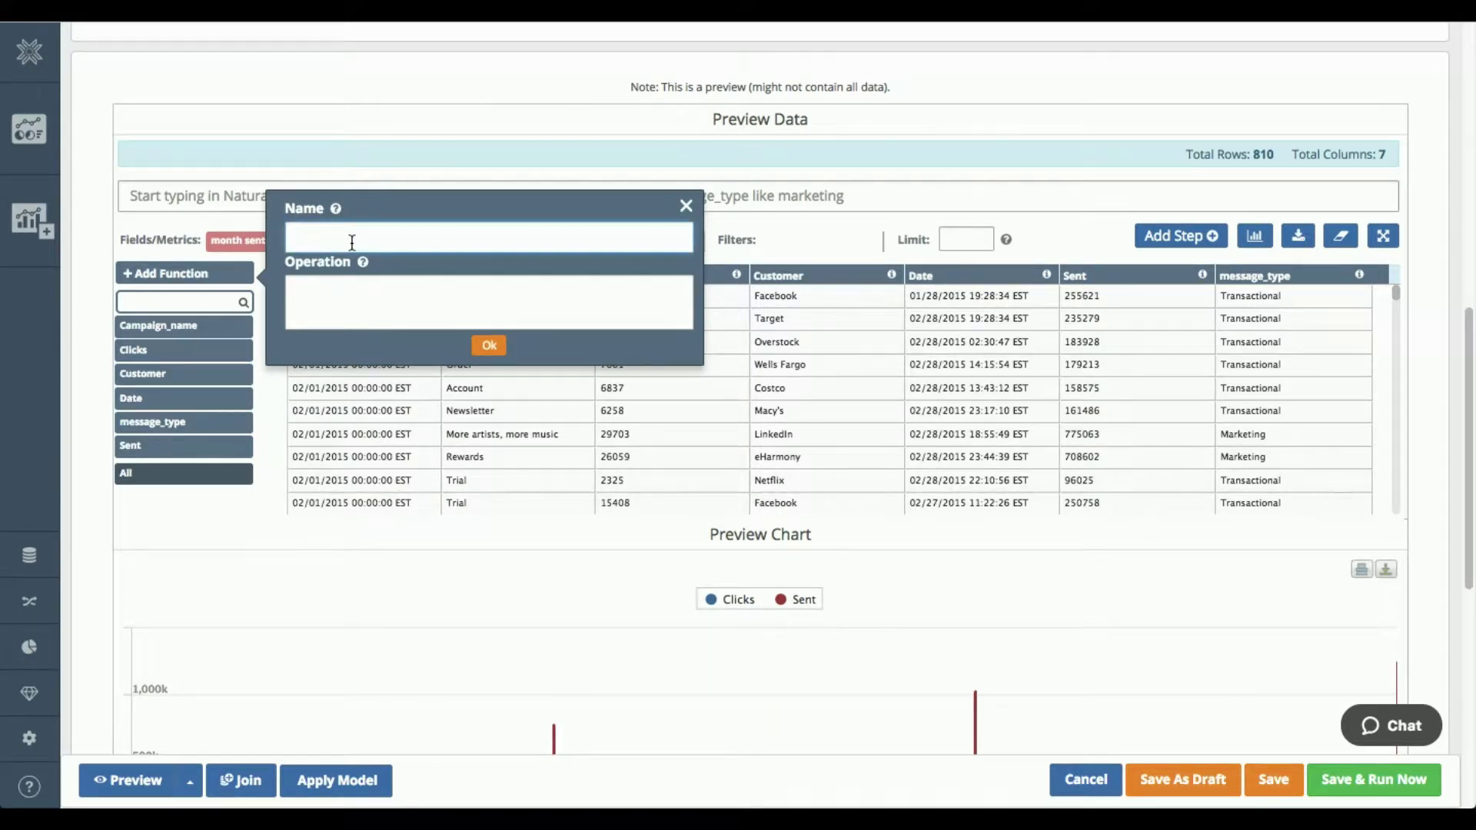
Step: Add a CTR calculated field as clicks/sent, then start joining a second datasource
text(CTR)
click(395, 295)
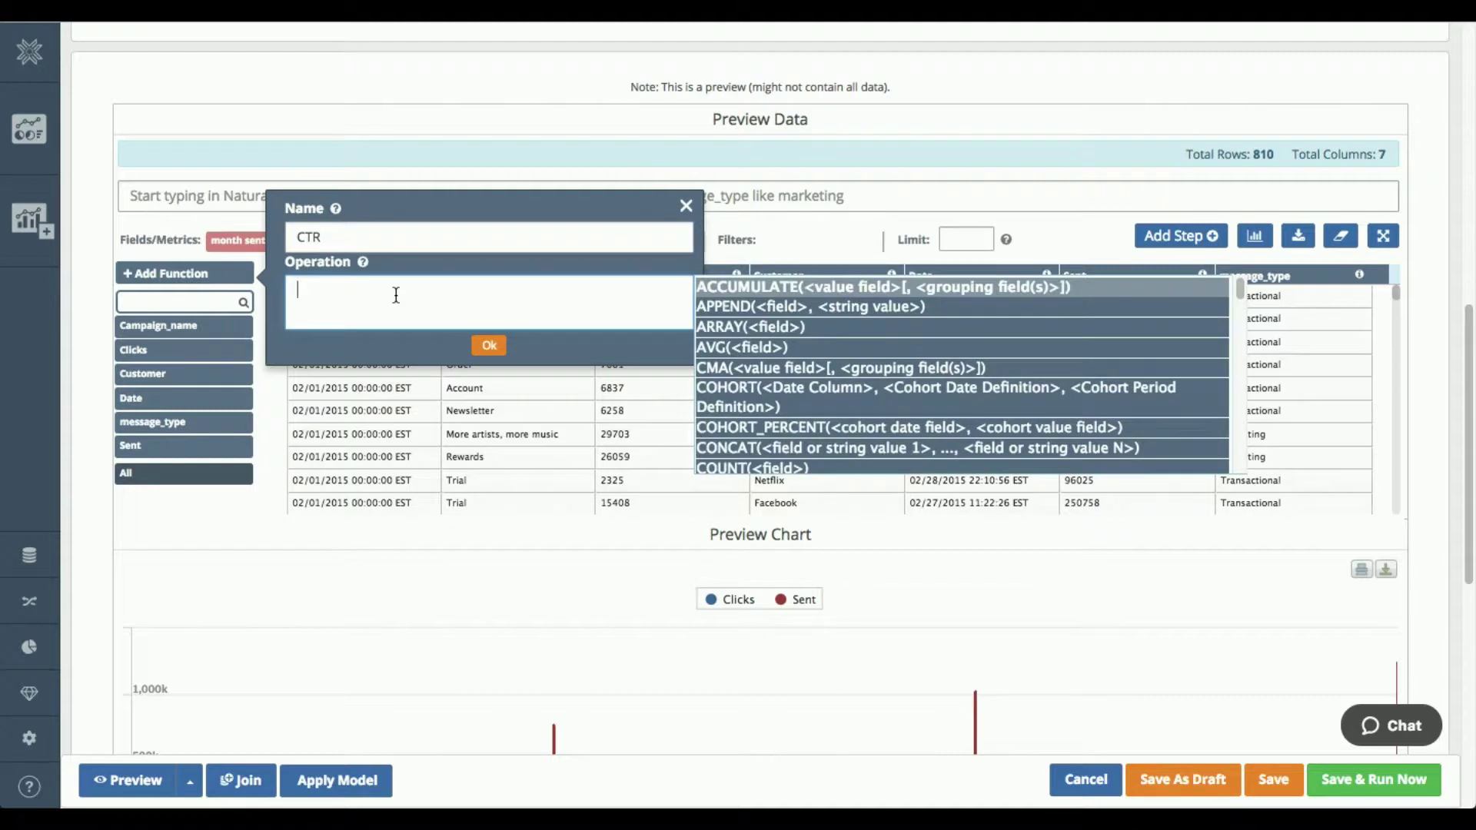
text(clicks/sen)
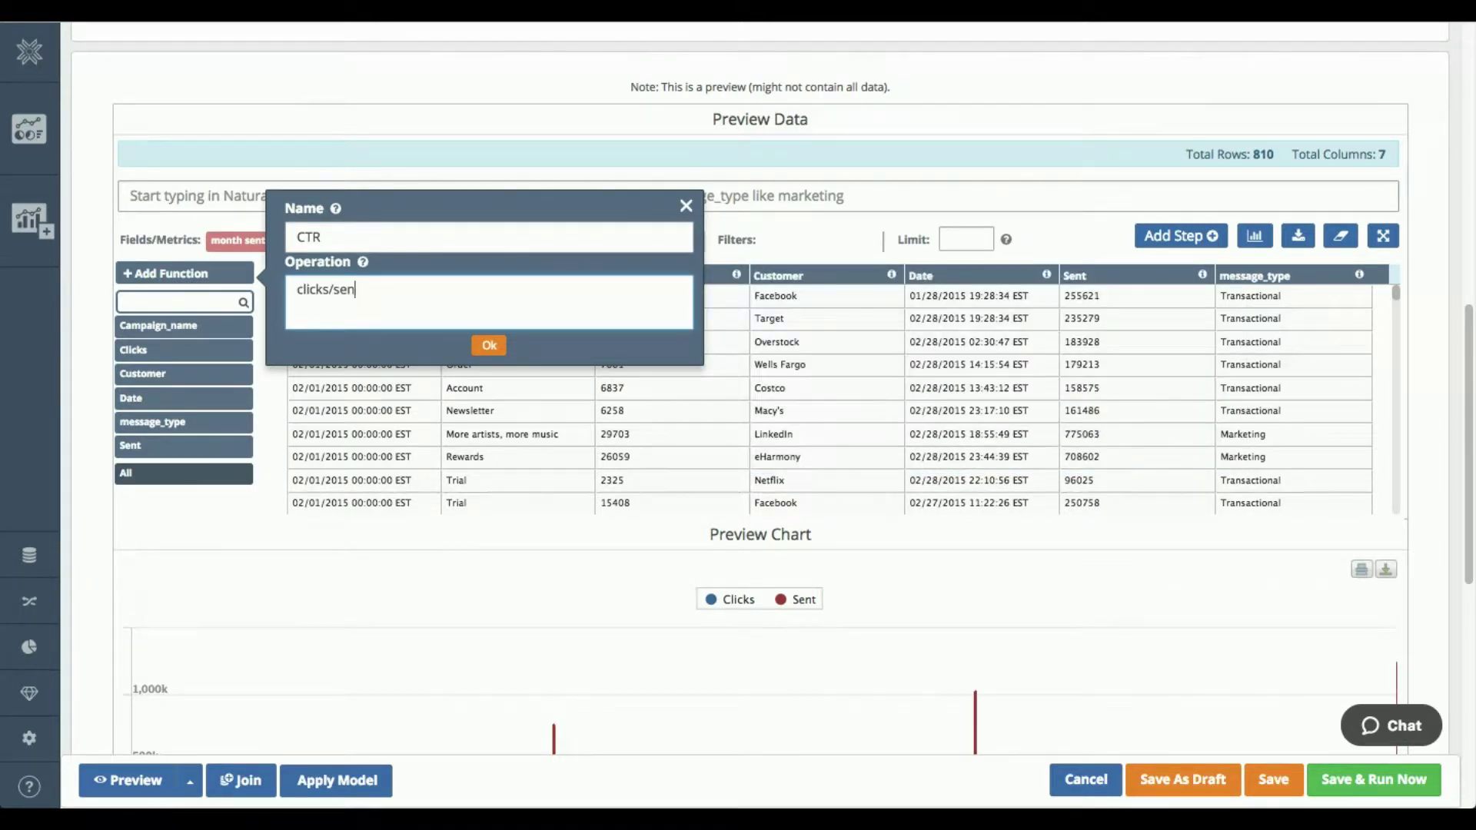
text(t)
click(489, 345)
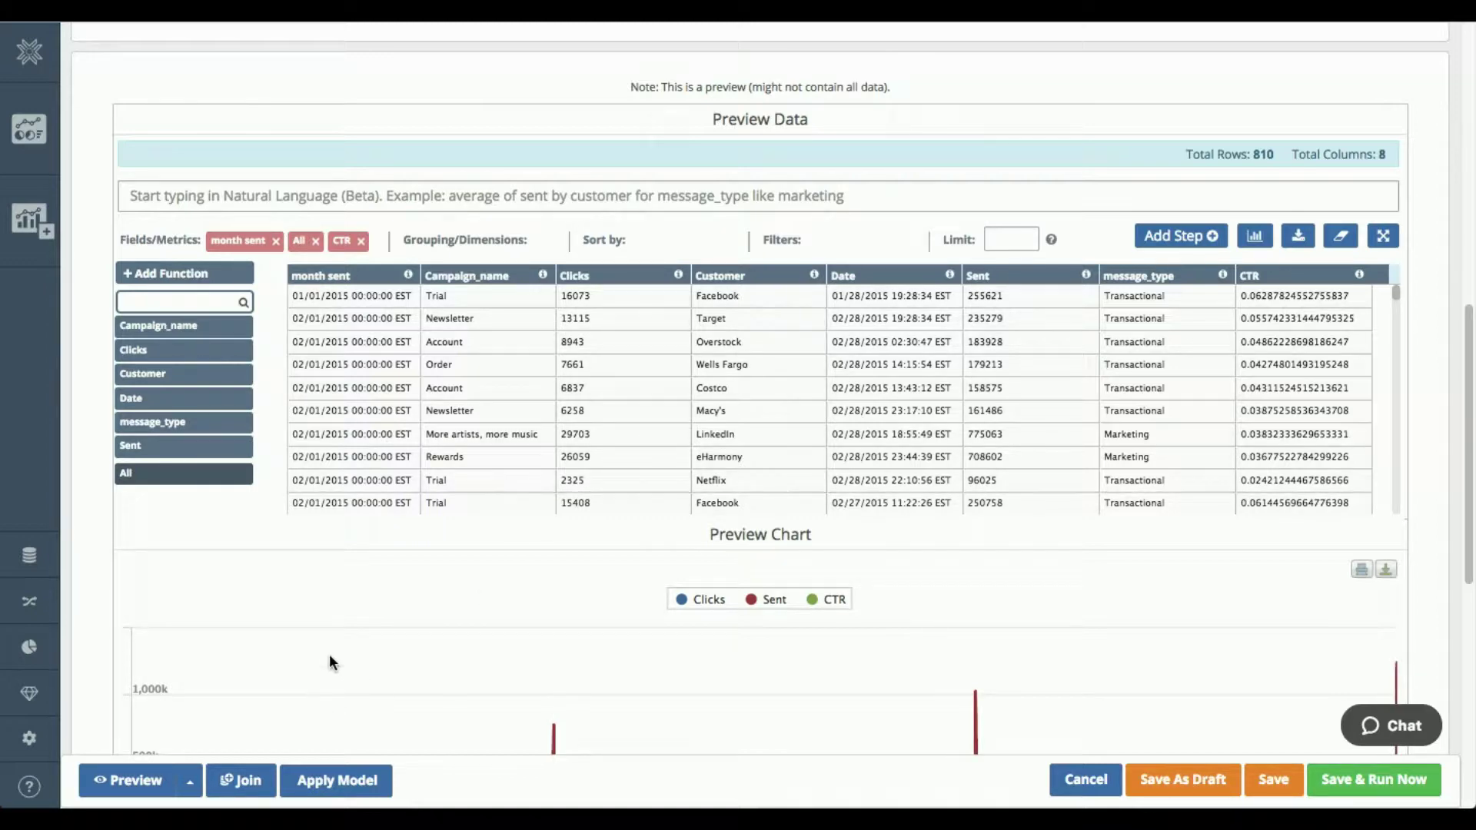
click(244, 782)
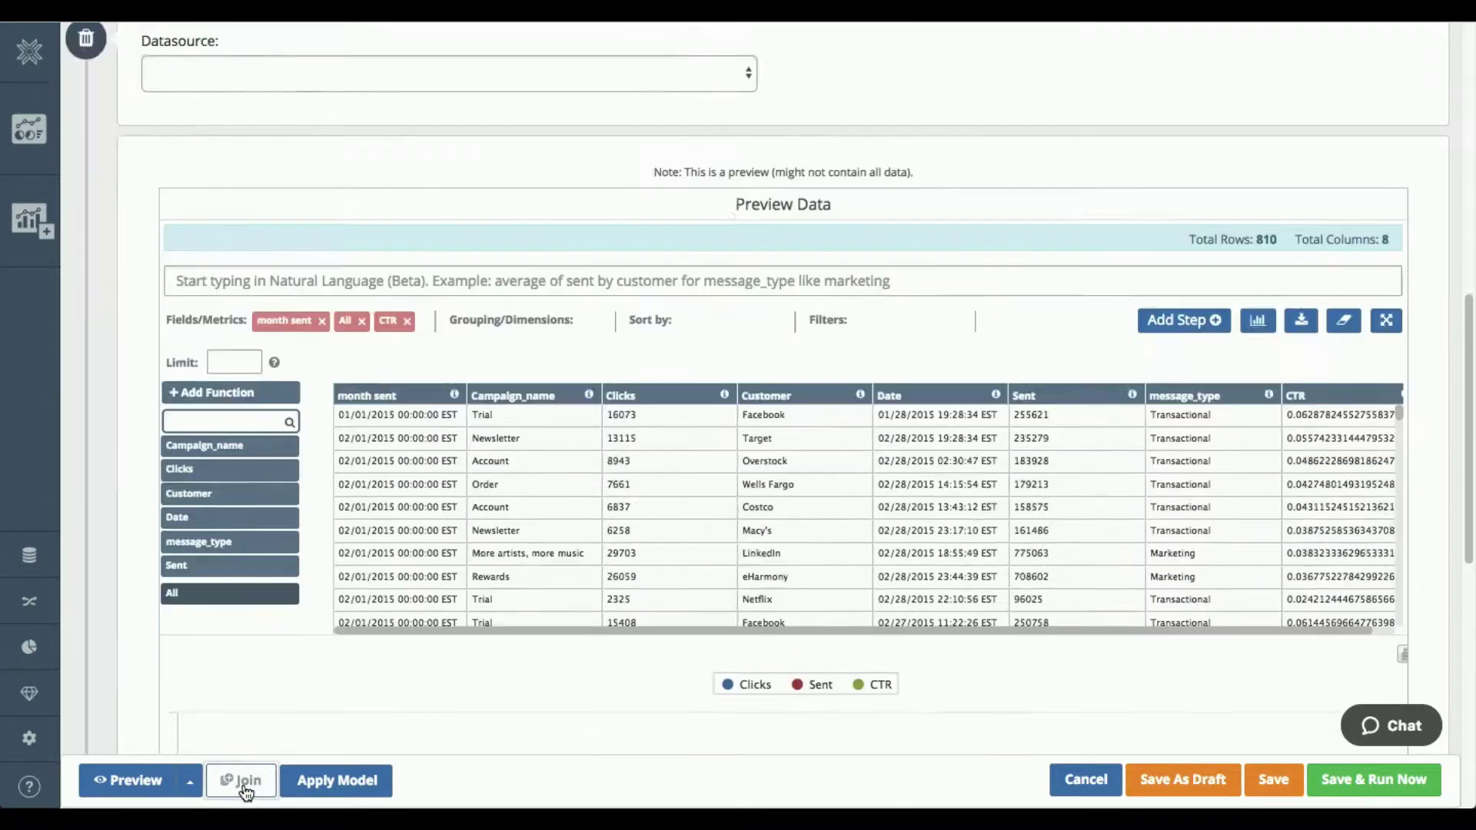
Step: Point the second query at the MySQL datasource's customer table and expand Measures and Groups
click(750, 85)
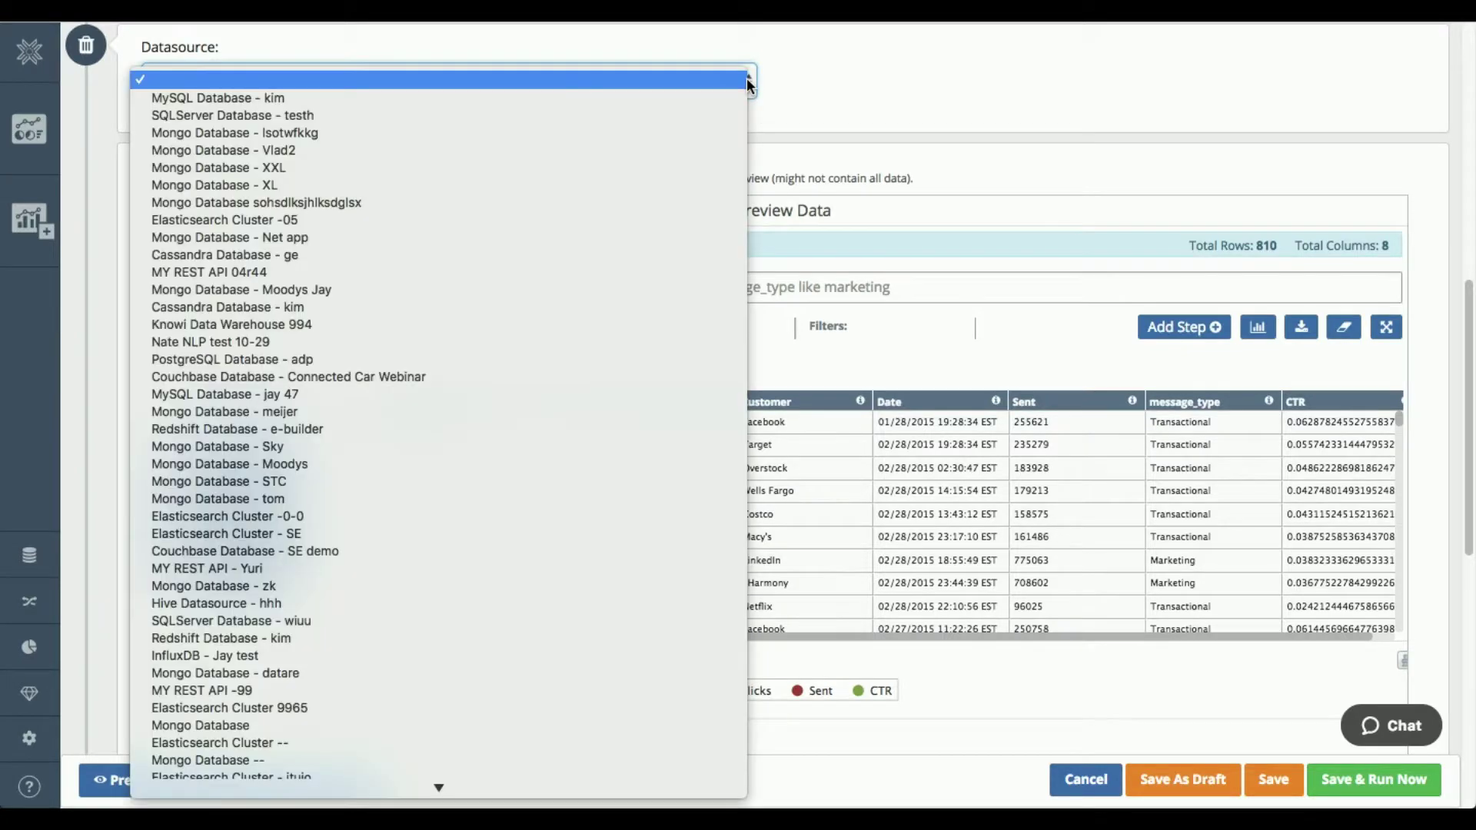
click(620, 94)
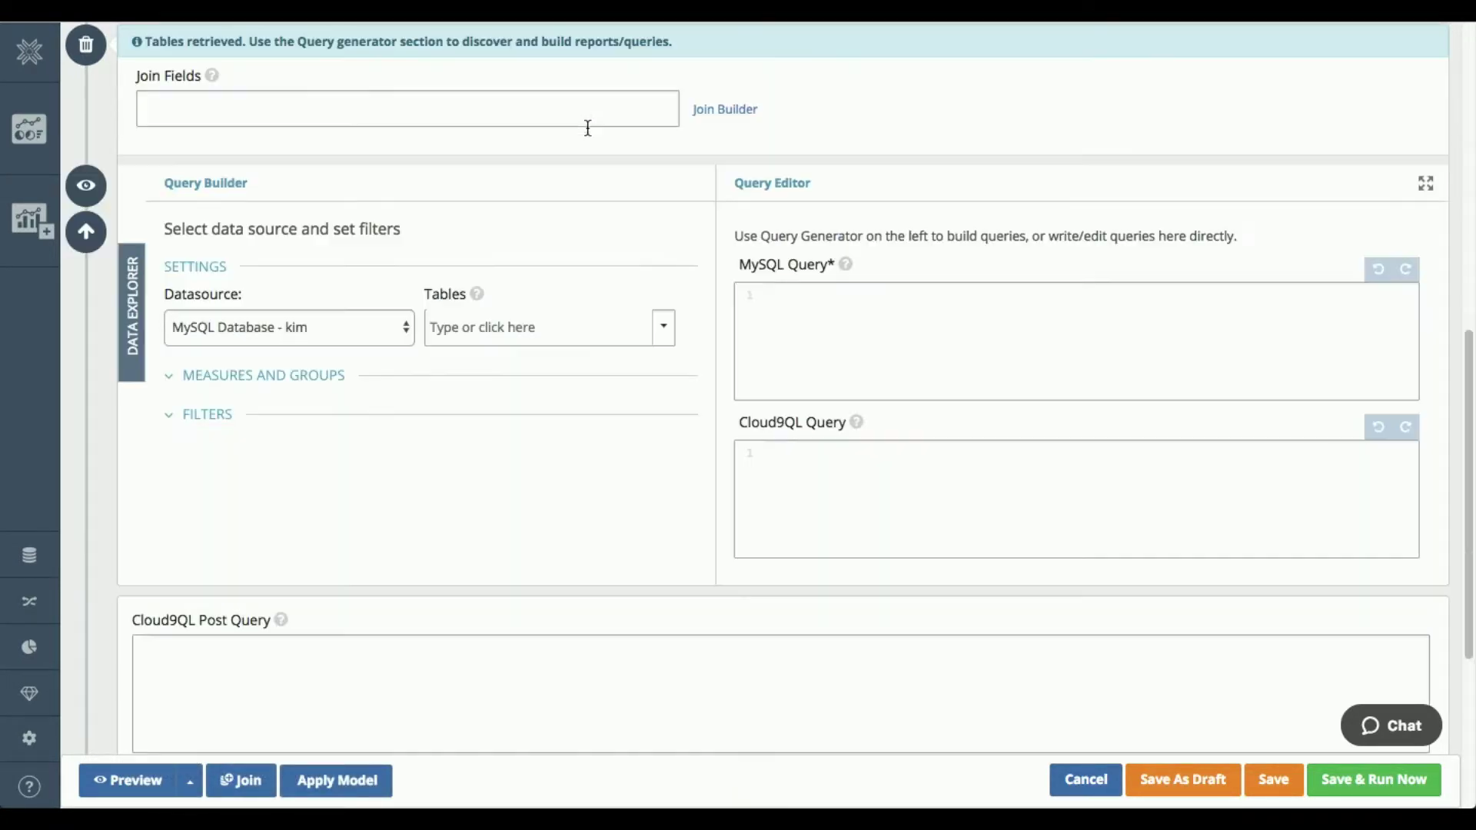
click(661, 338)
click(509, 359)
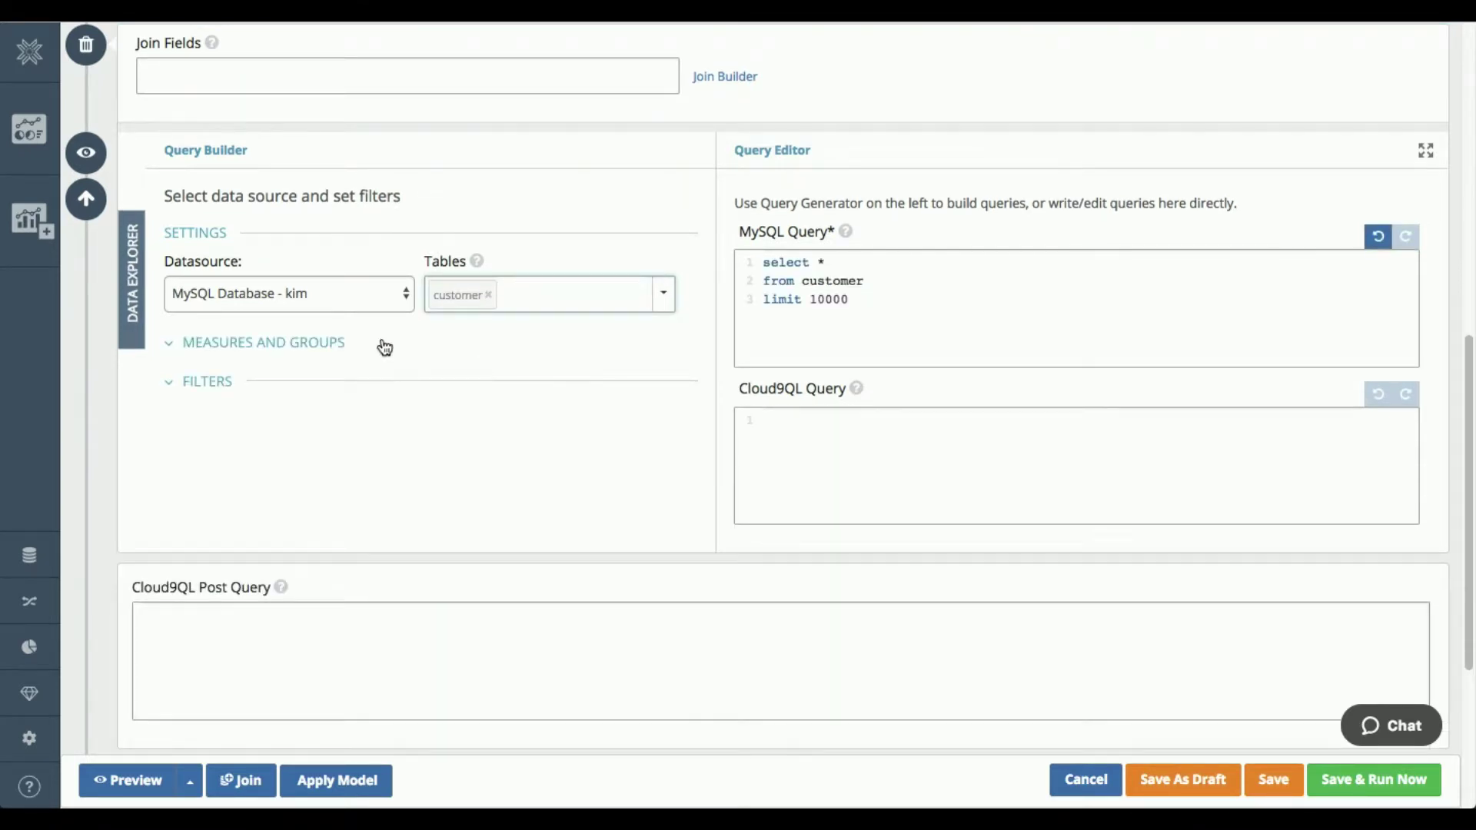
click(322, 344)
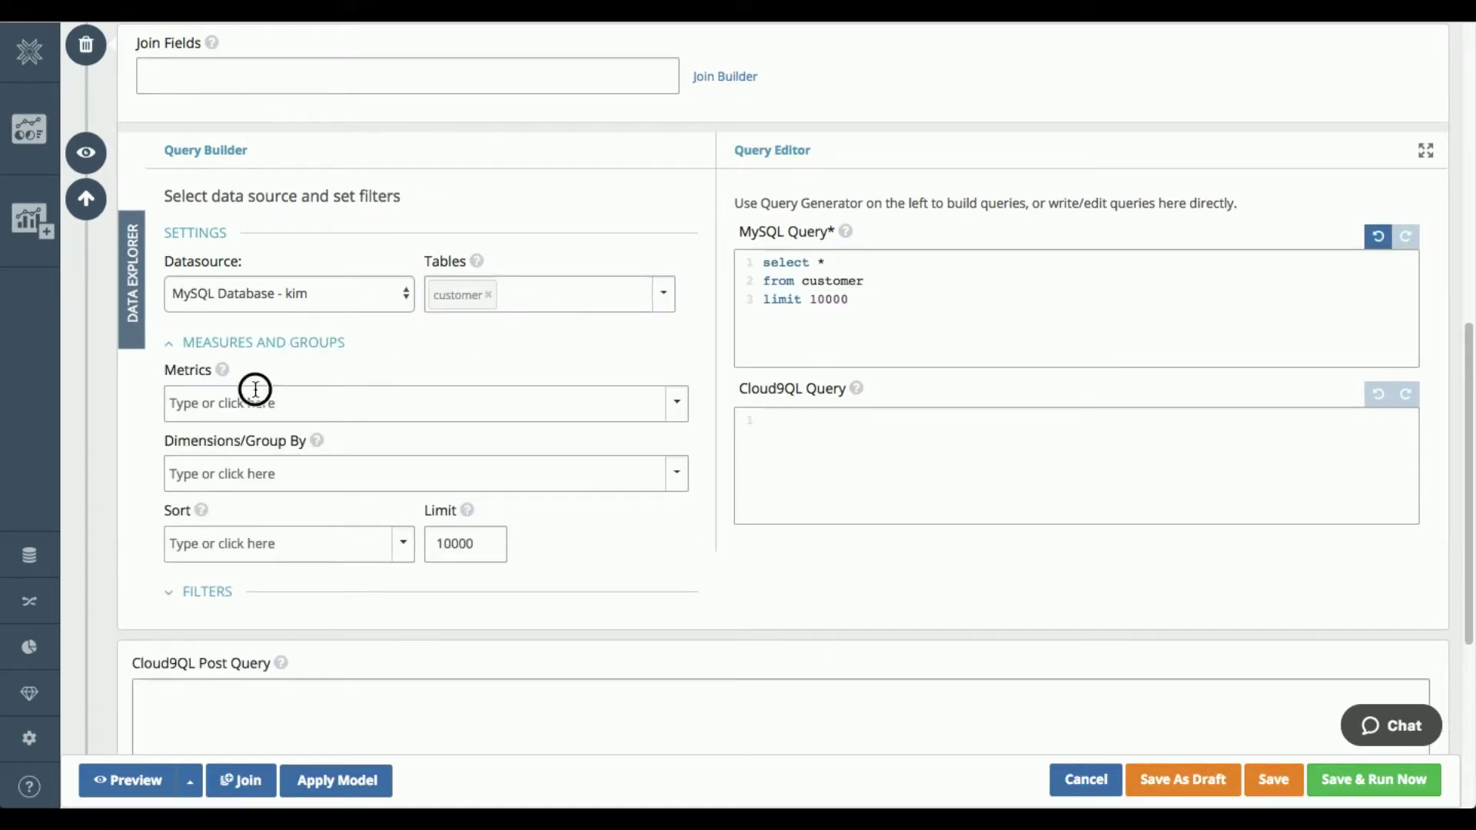
Step: Add customer and state as metrics of the second query
click(251, 402)
click(197, 485)
click(299, 406)
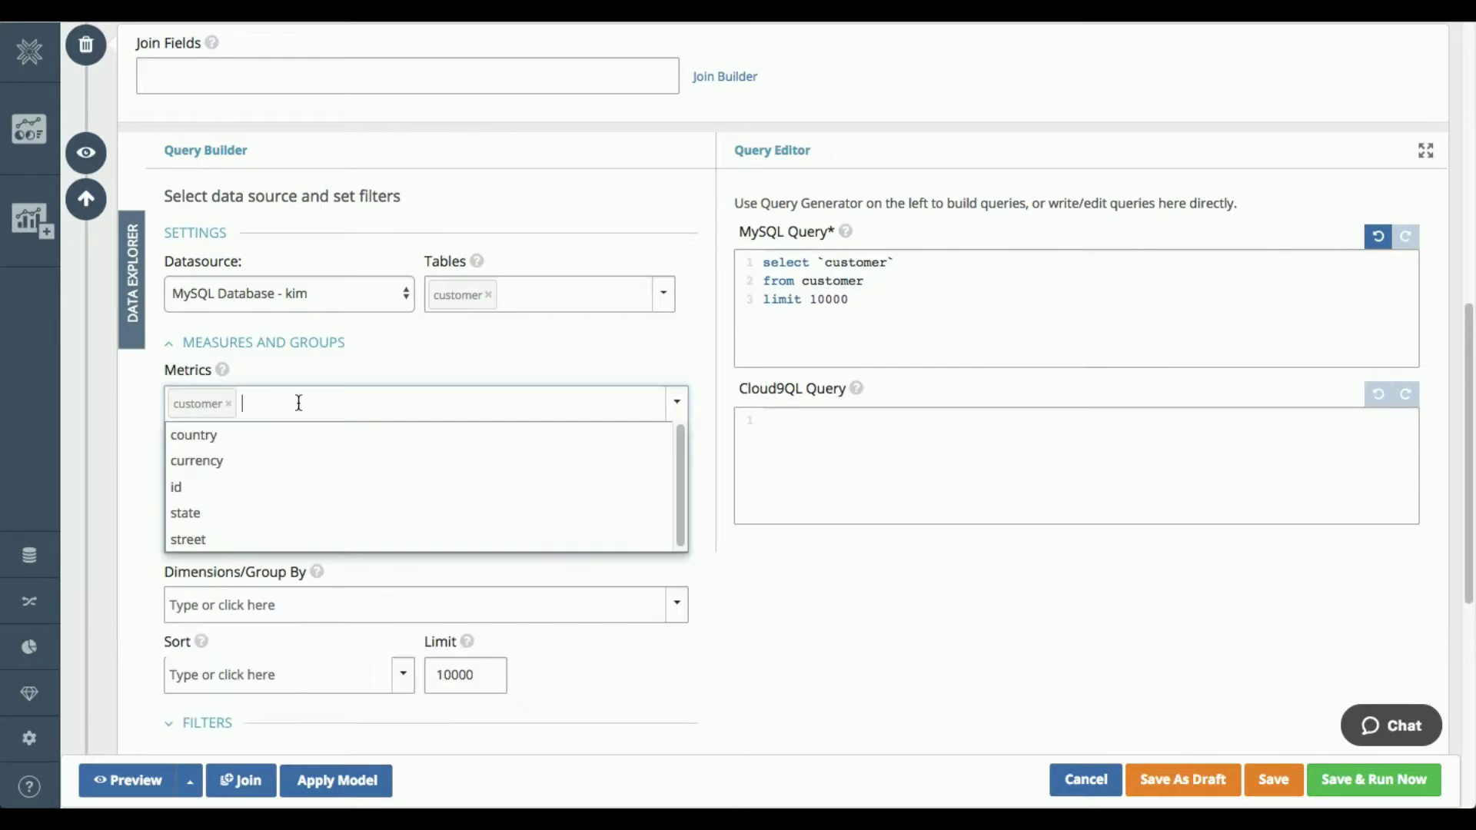
click(232, 511)
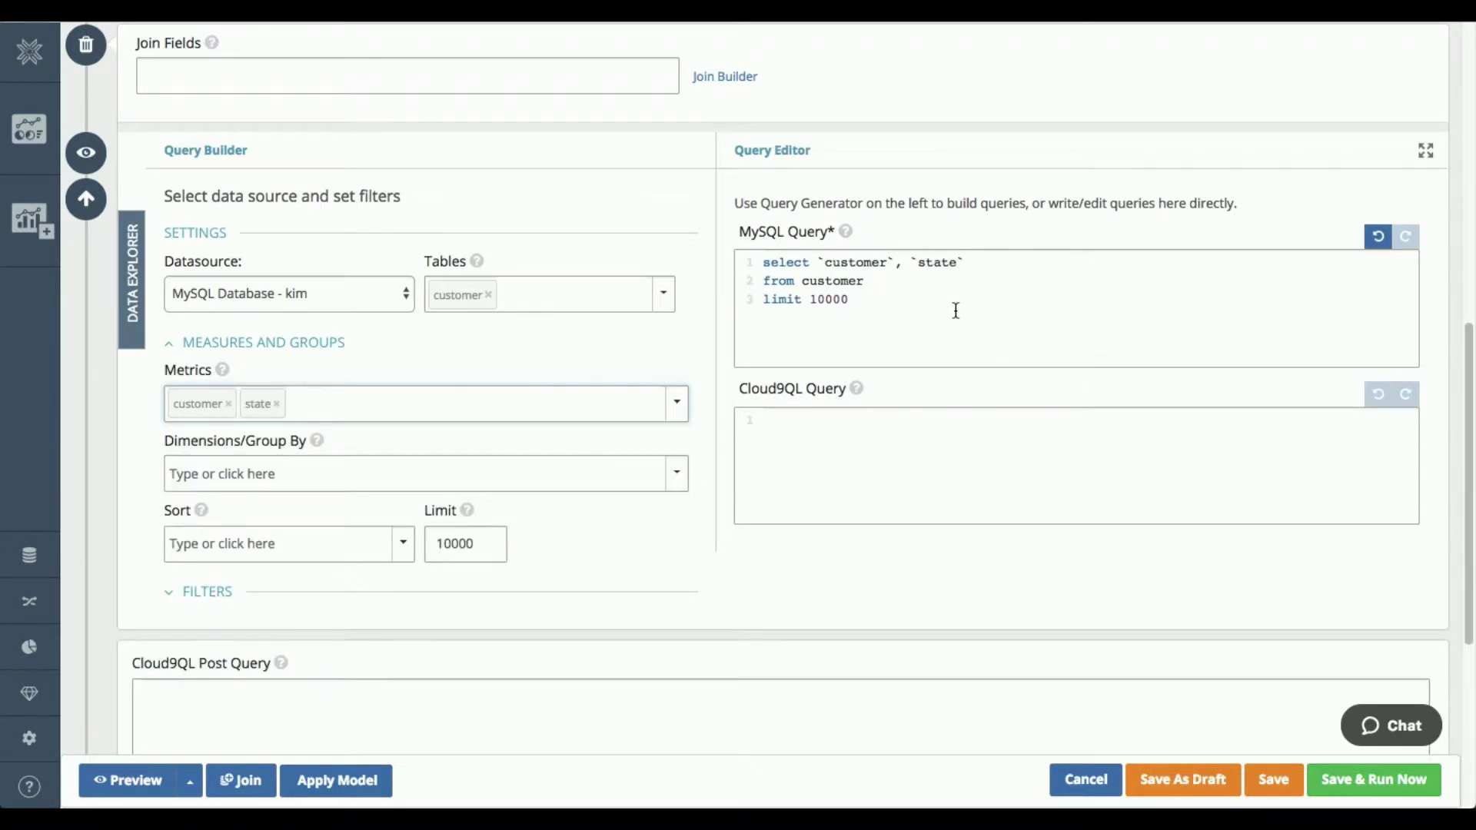
scroll(955, 308, up, 5)
scroll(953, 306, up, 1)
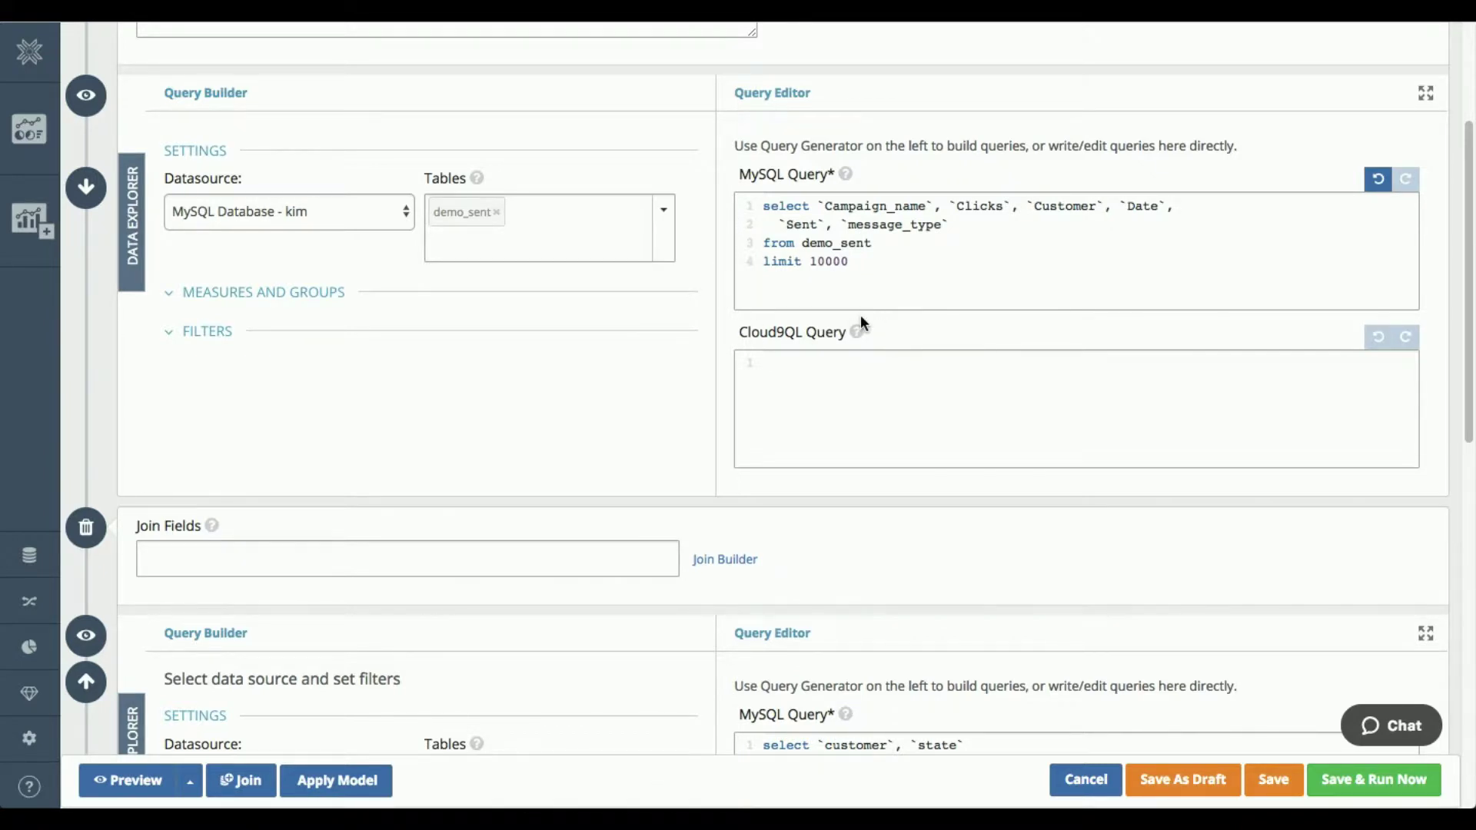
scroll(860, 317, down, 5)
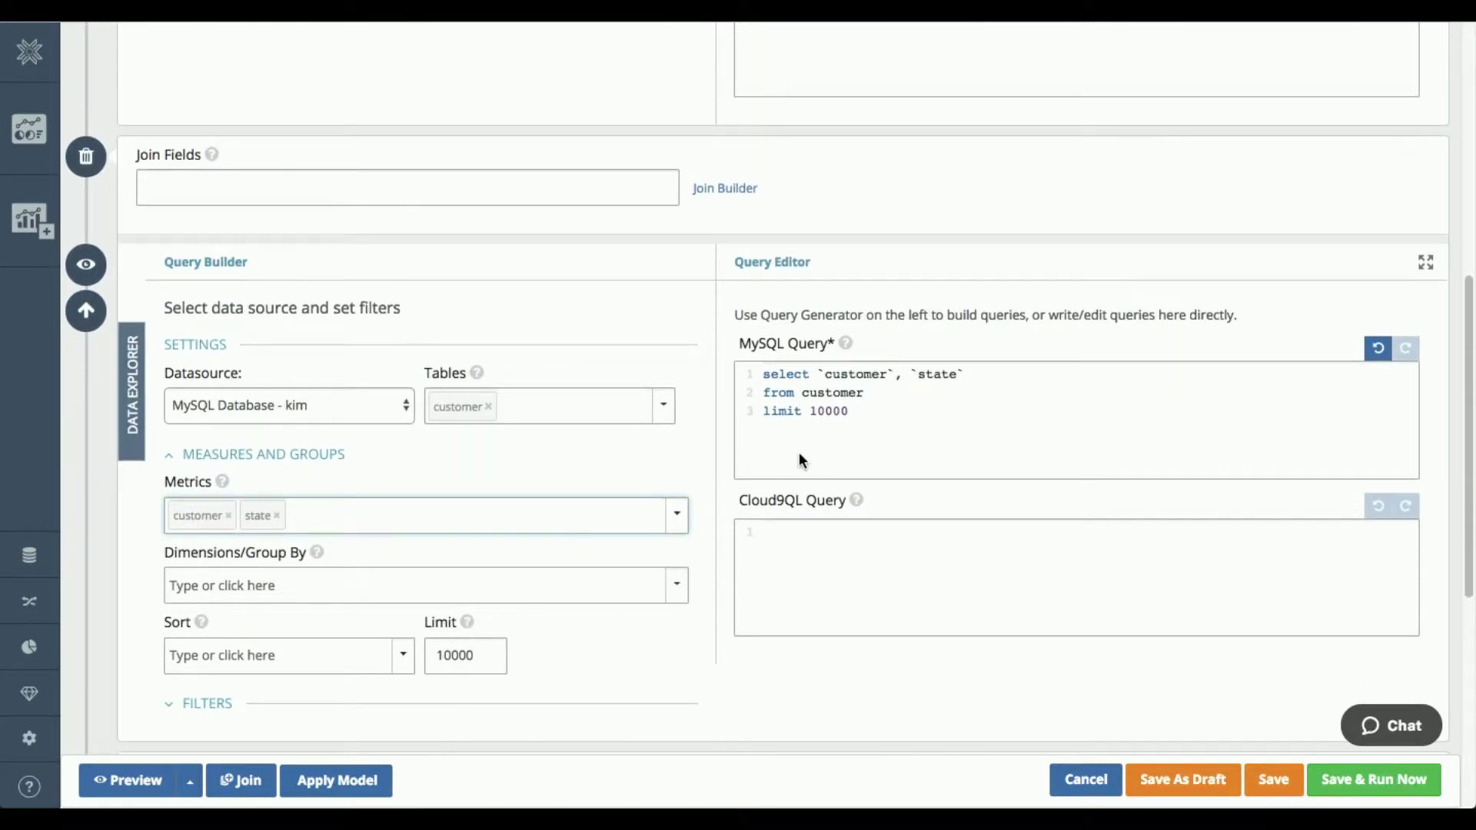
scroll(800, 458, down, 2)
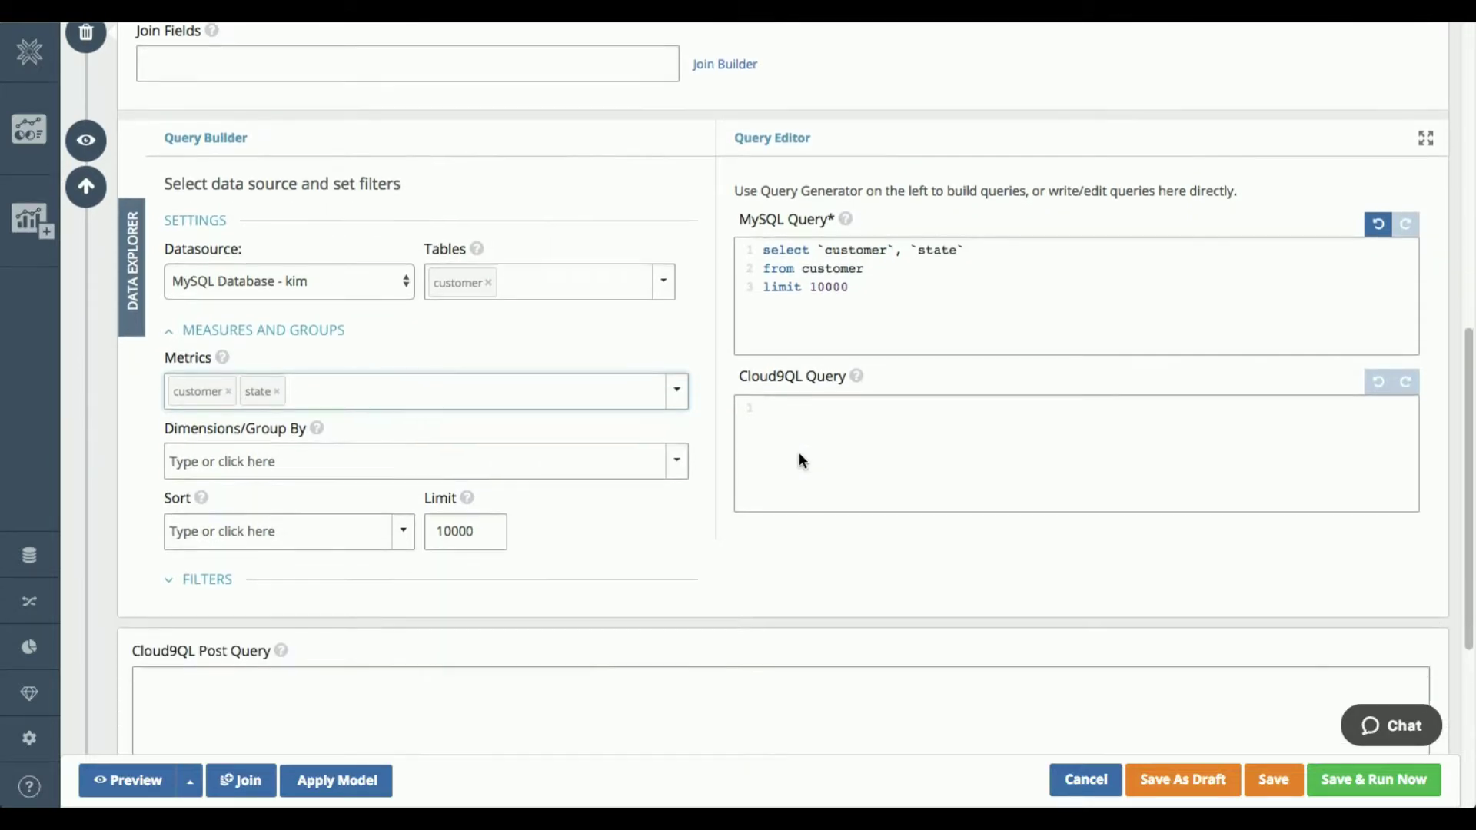
scroll(799, 460, up, 1)
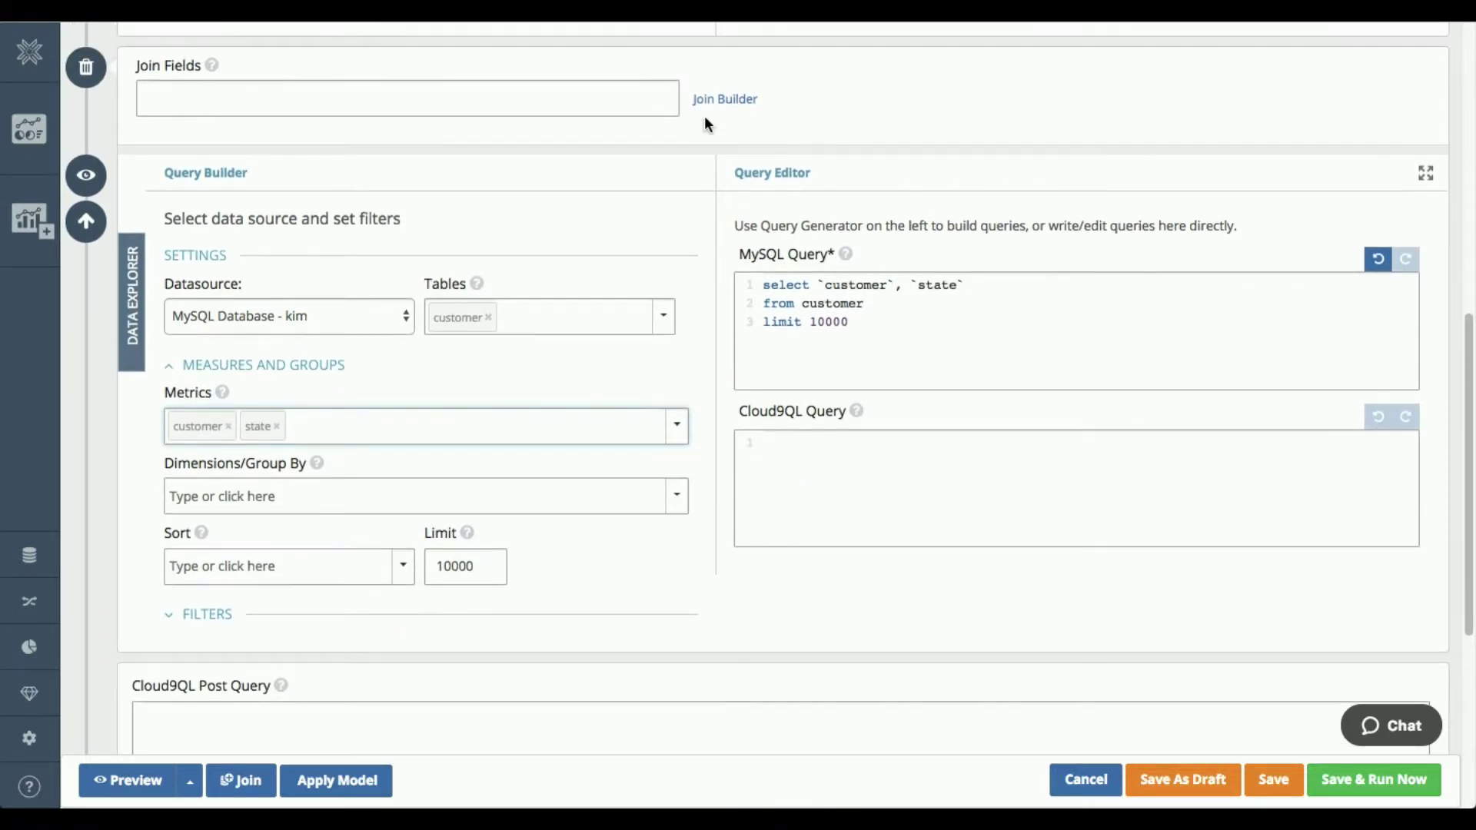
Step: Join the two queries with an INNER JOIN on Customer = customer and save the condition
click(724, 100)
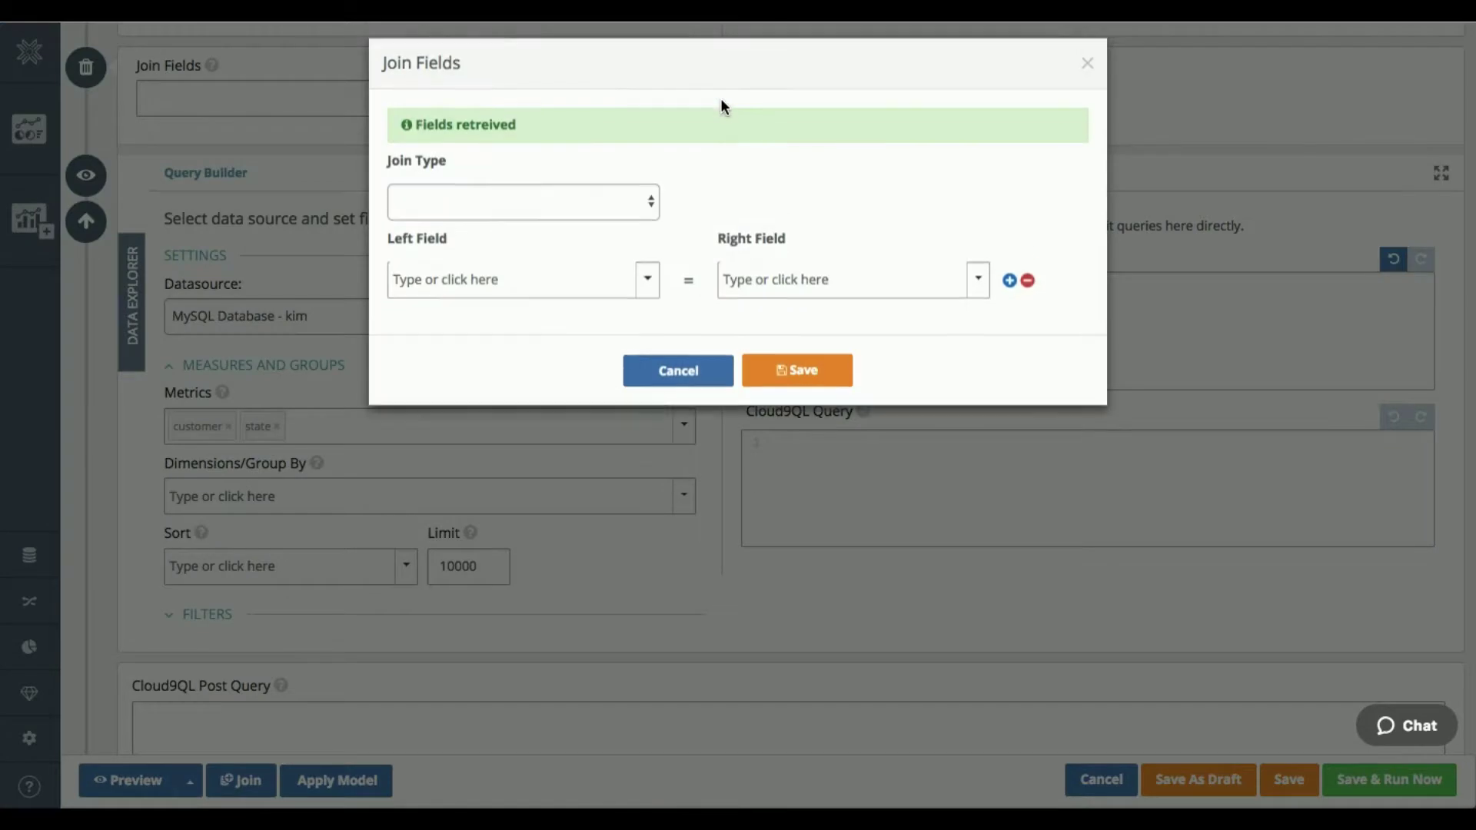
click(647, 213)
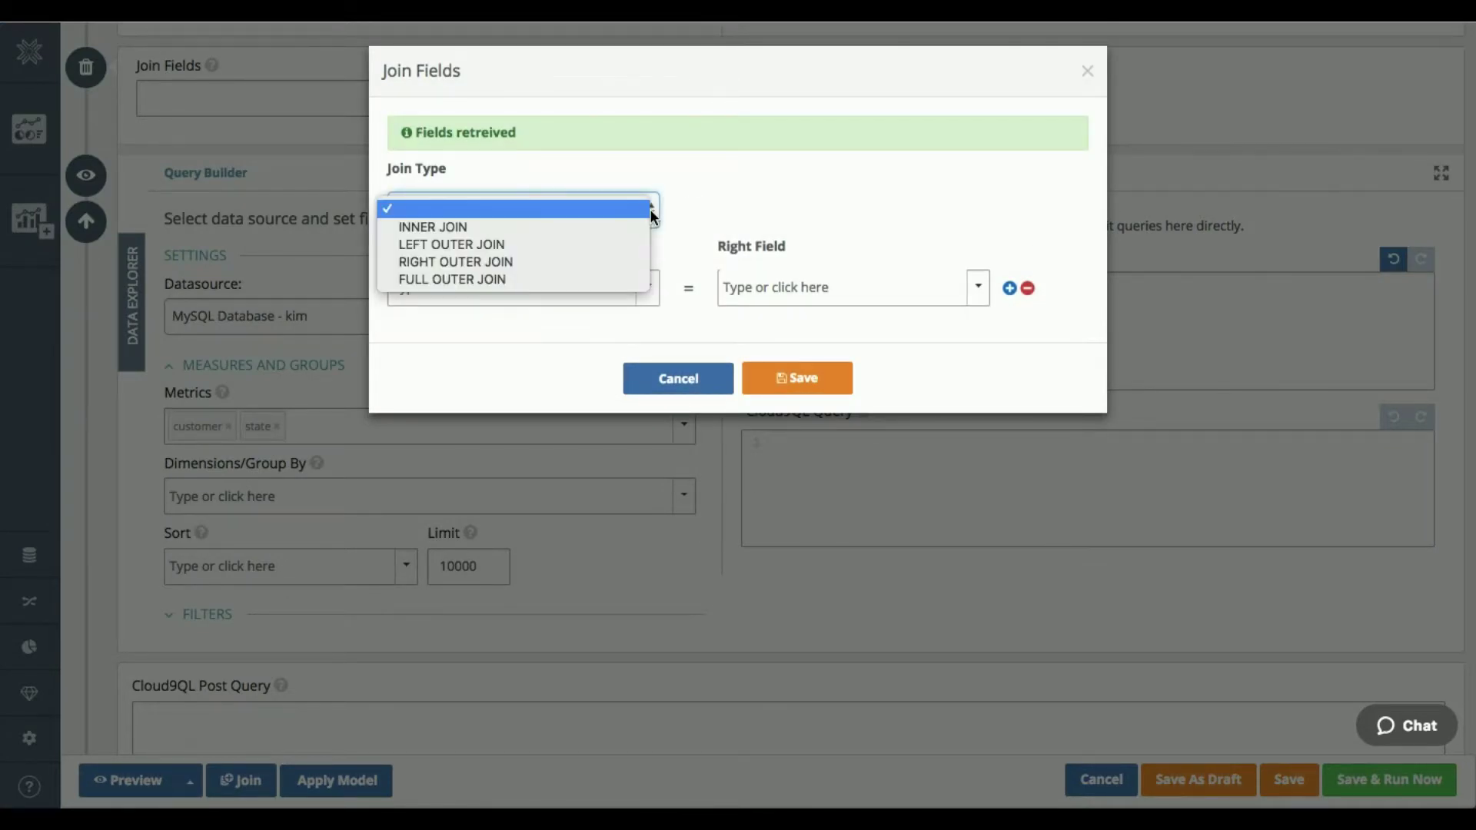
click(600, 227)
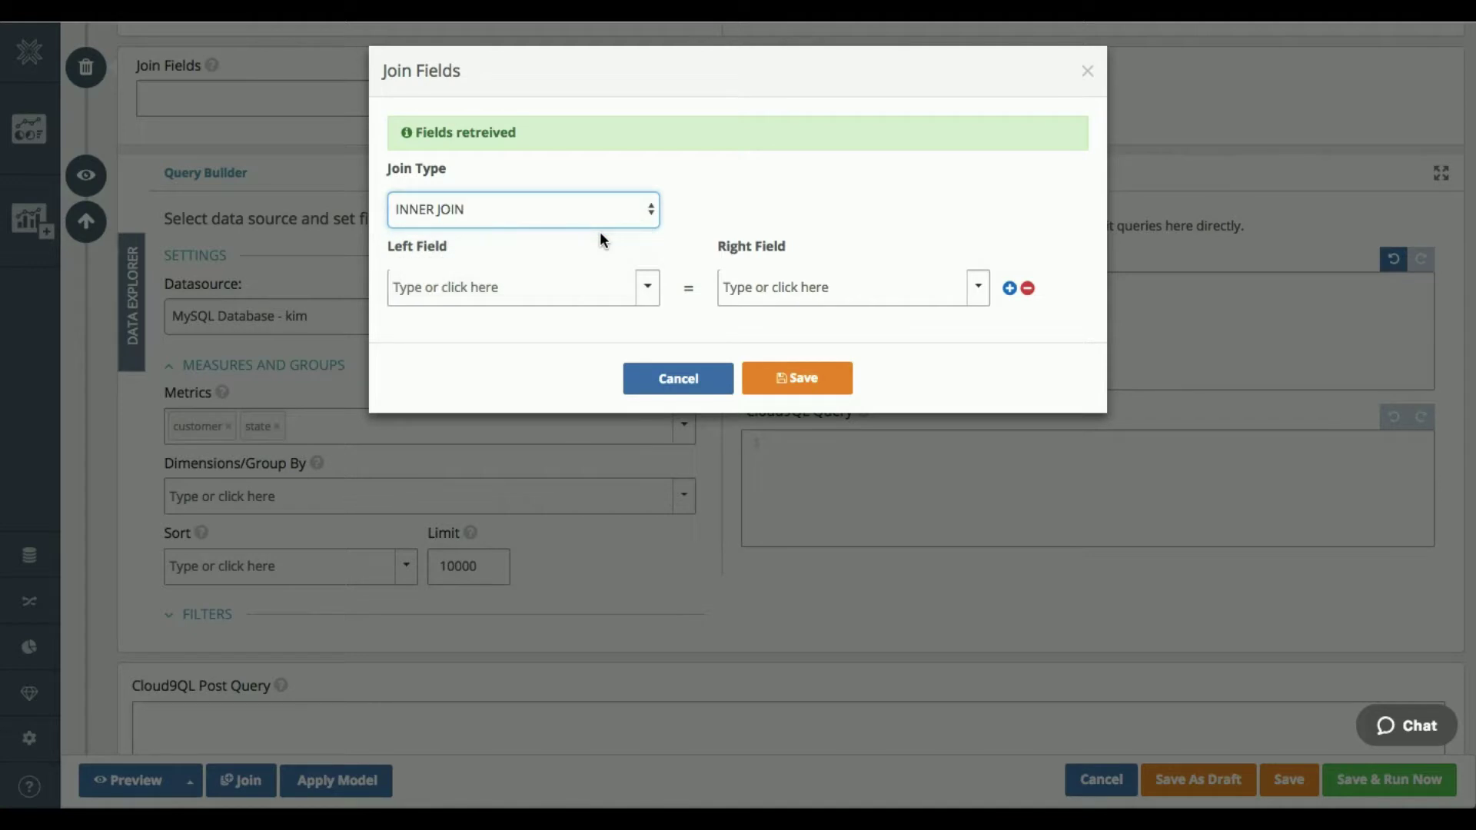
click(650, 298)
click(510, 371)
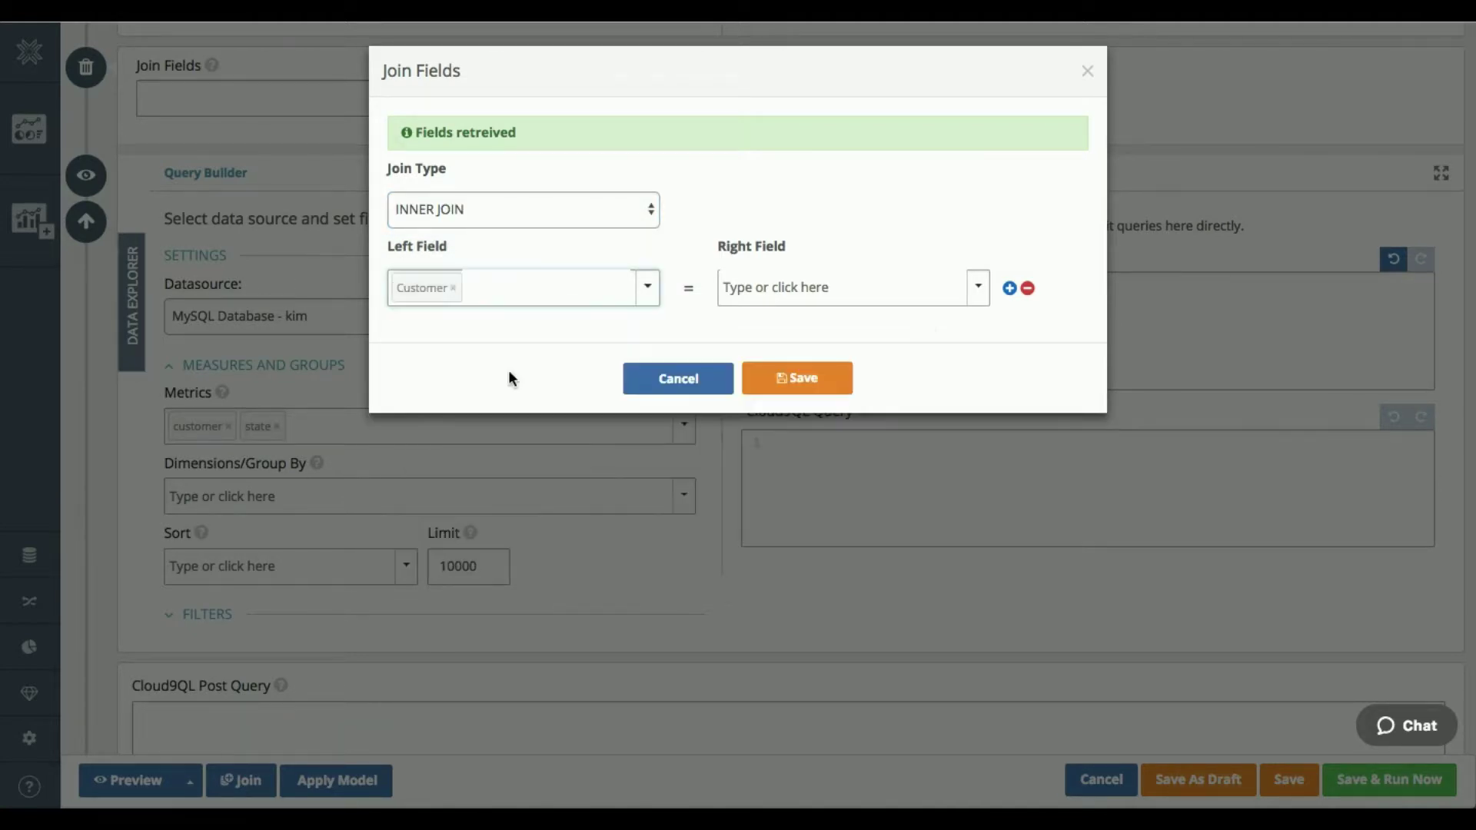
click(978, 286)
click(852, 322)
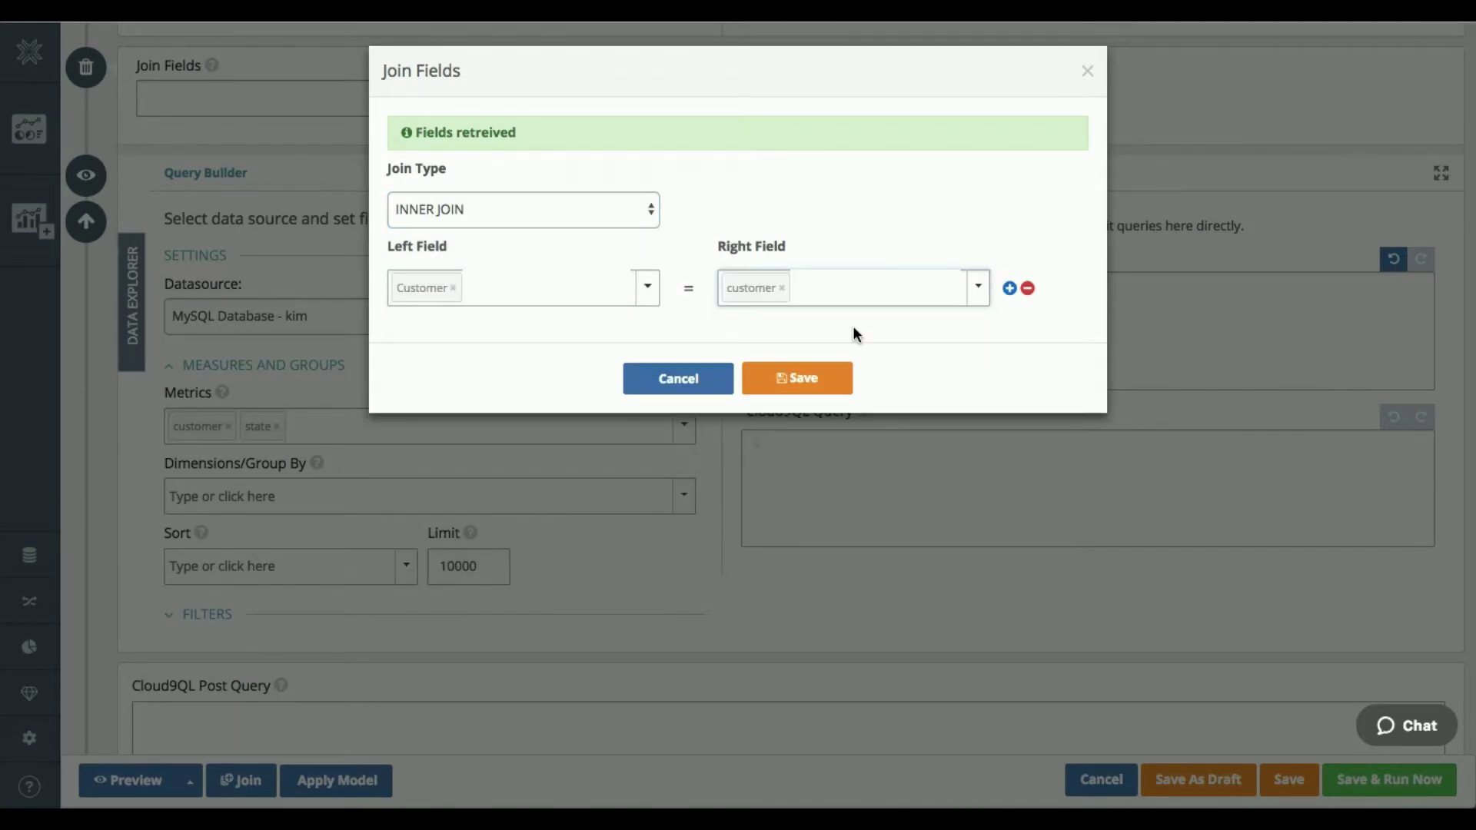
click(811, 384)
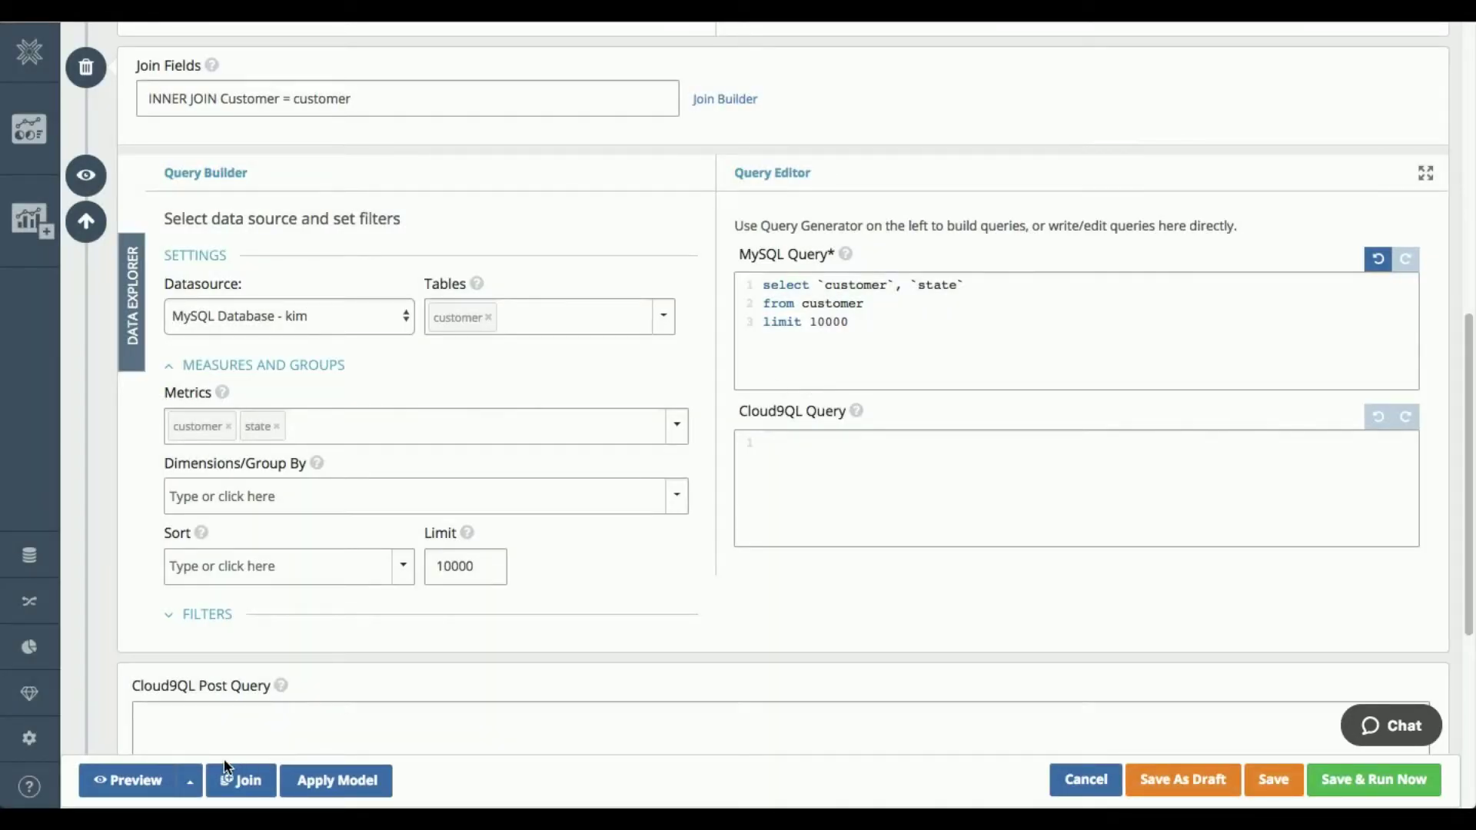
Step: Preview the joined data, which returns 540 rows with a new state column
click(146, 781)
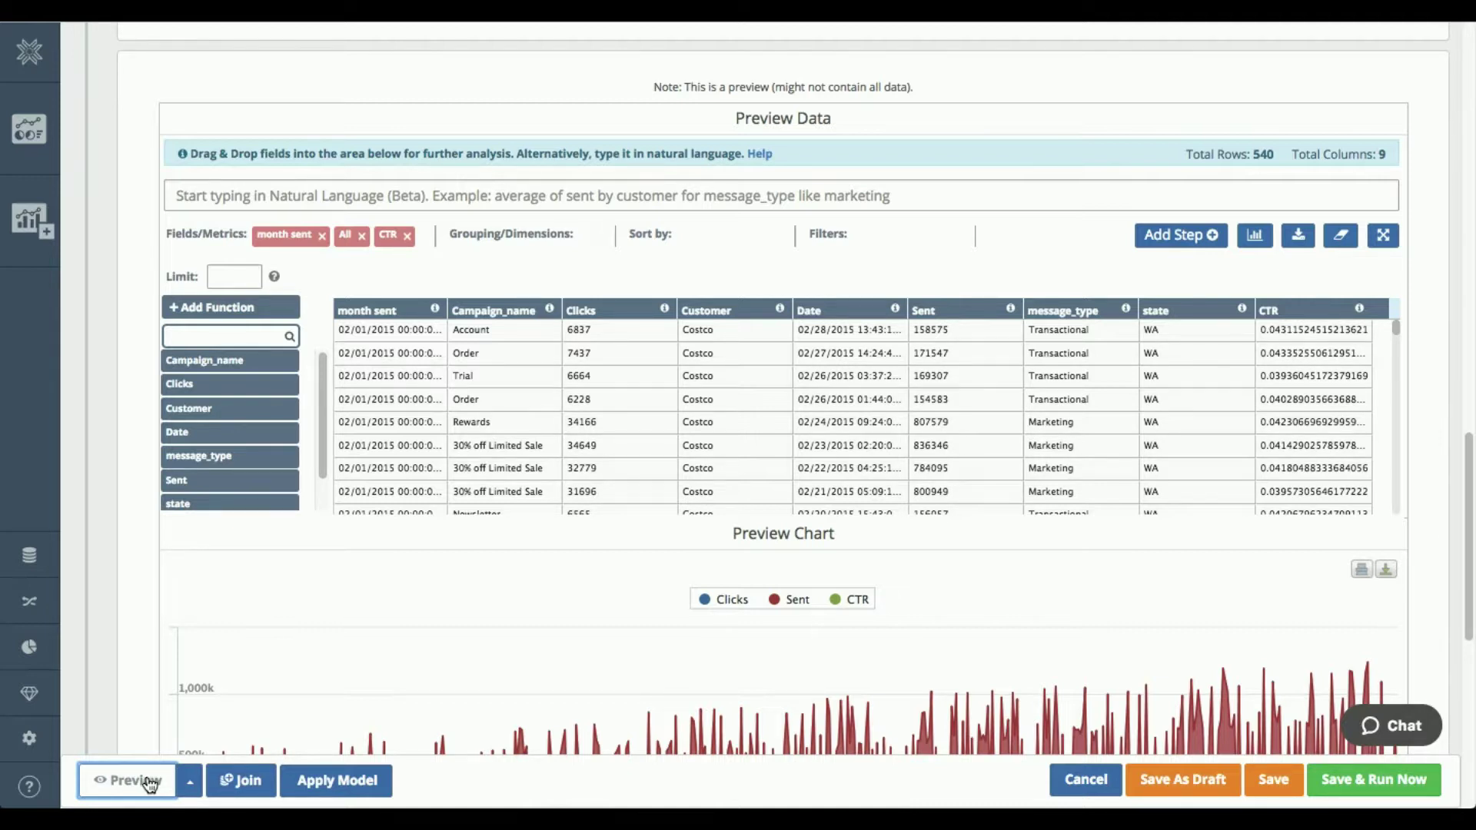
click(149, 781)
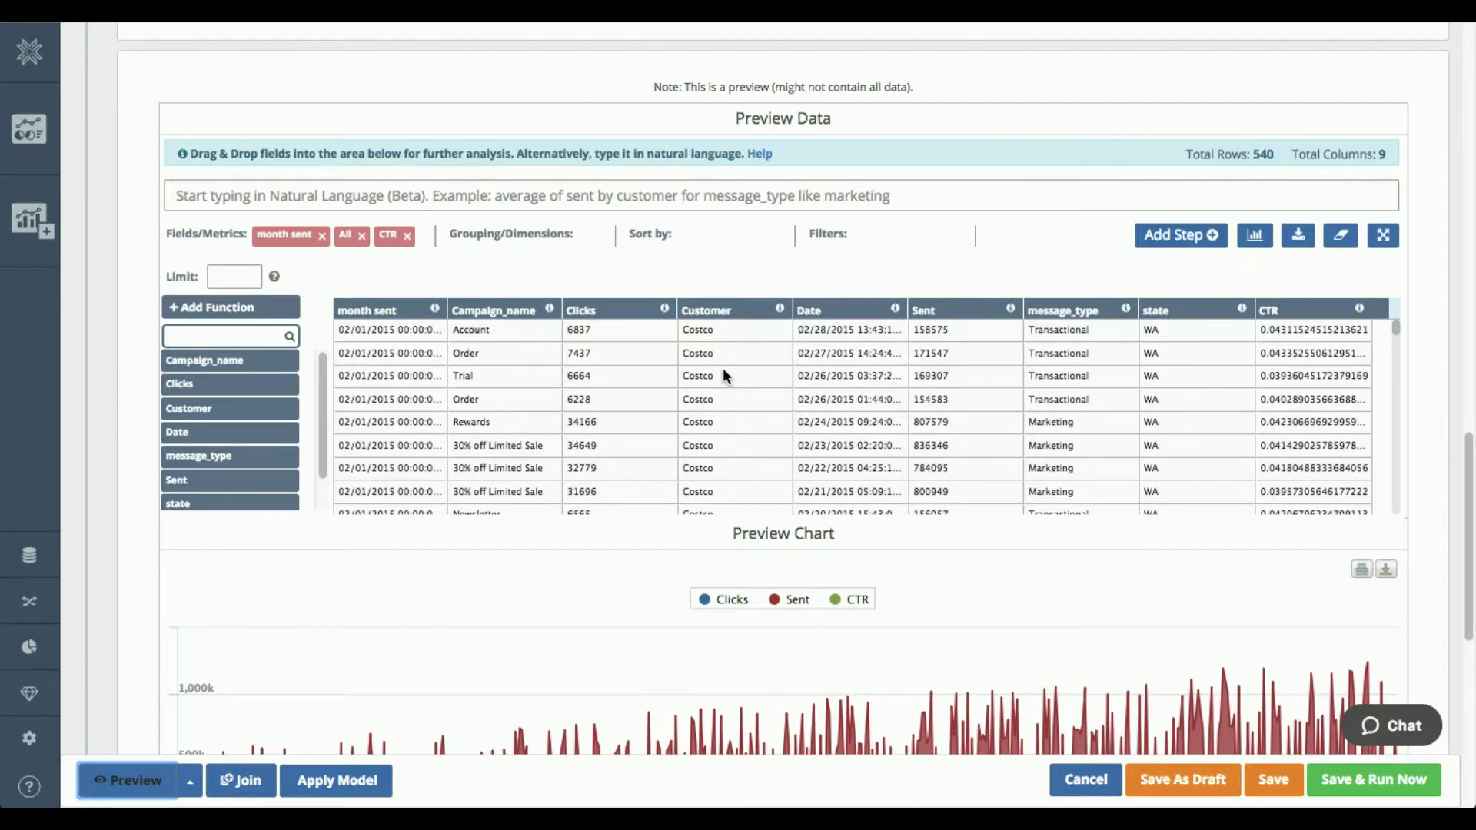
scroll(723, 368, down, 2)
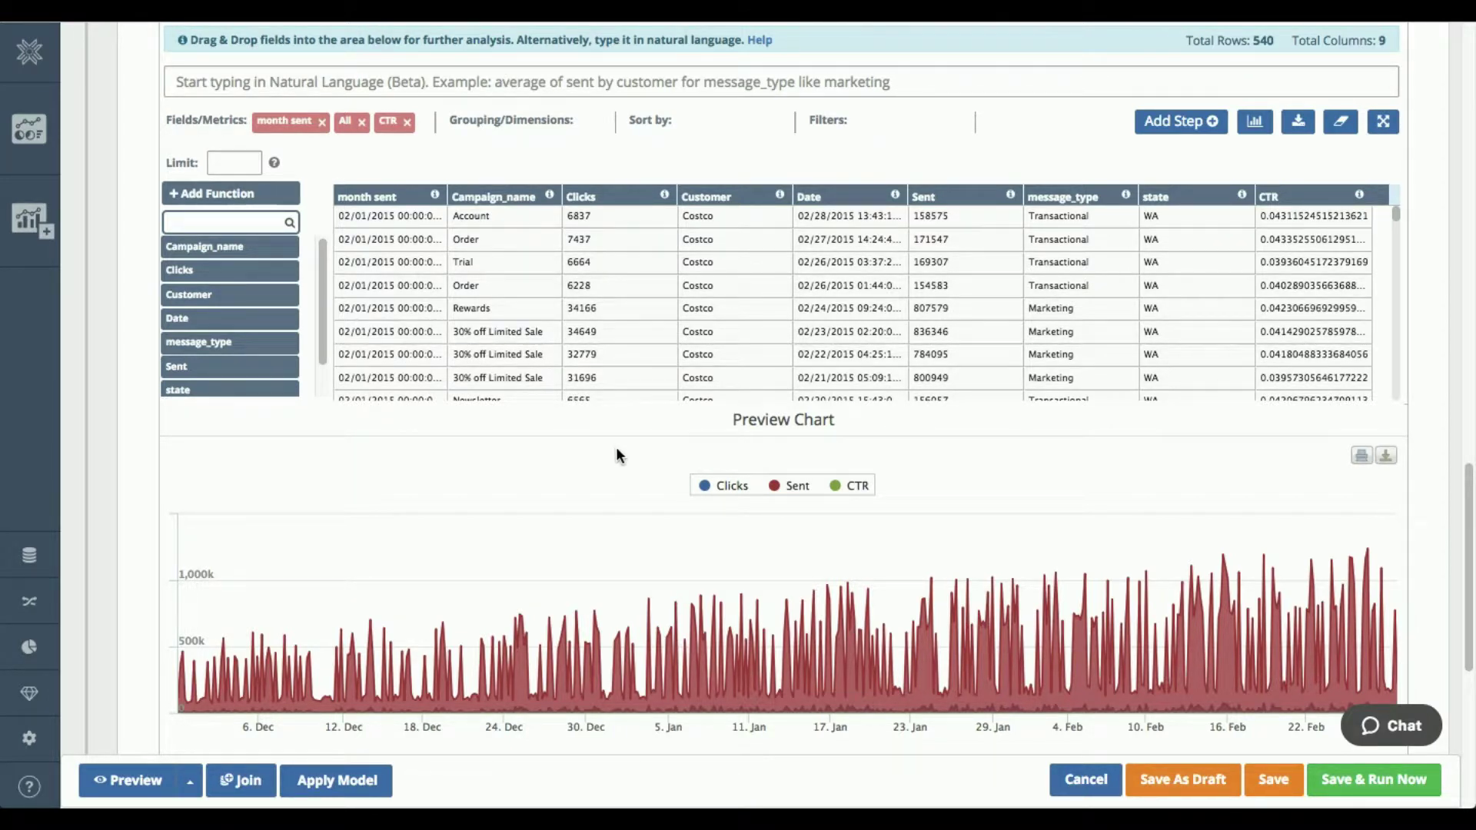
scroll(597, 444, down, 3)
Step: Schedule the query to update every 5 Minutes with Overwrite Strategy All
scroll(598, 444, down, 3)
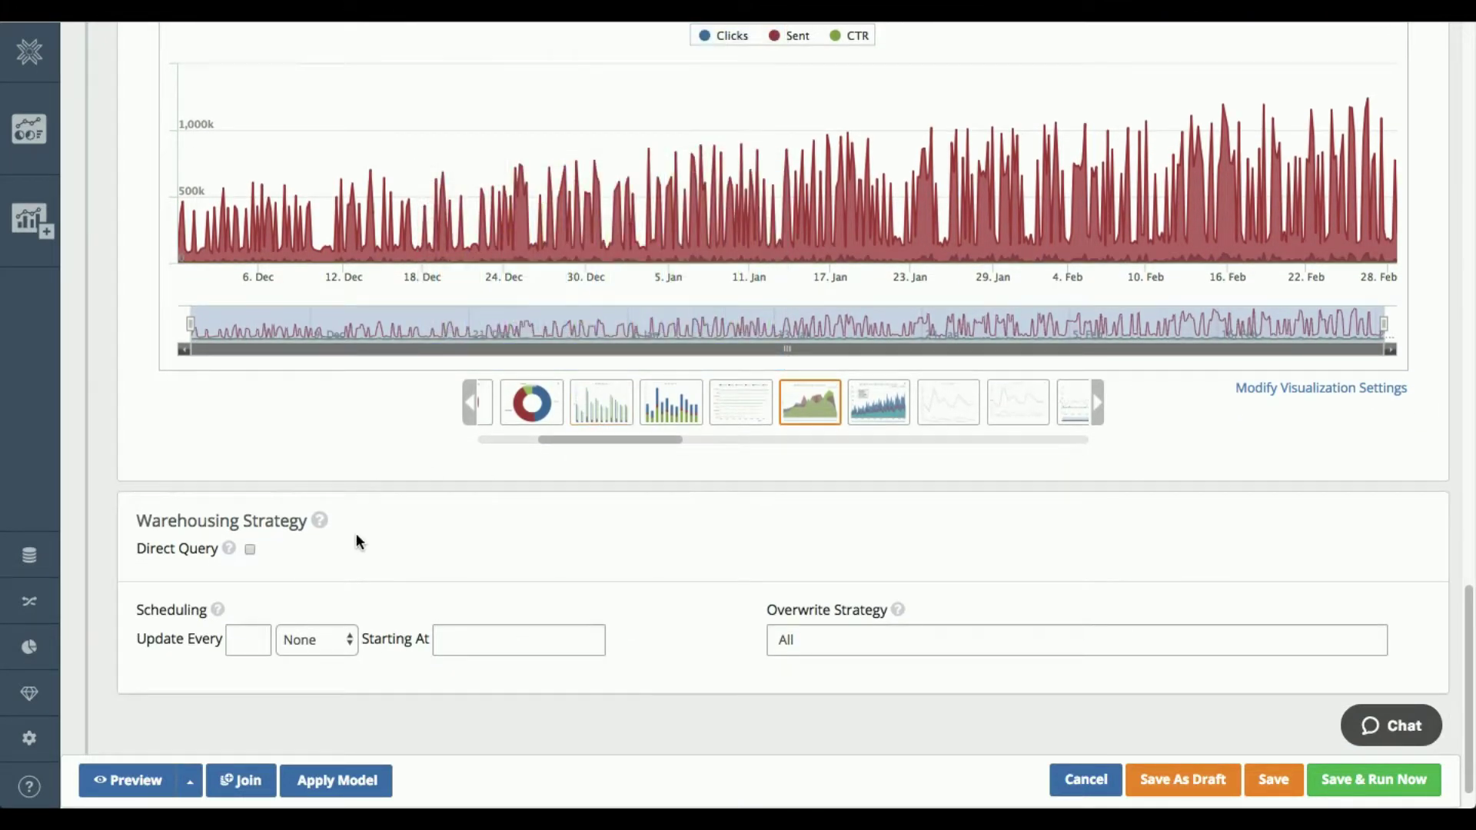
scroll(357, 534, down, 1)
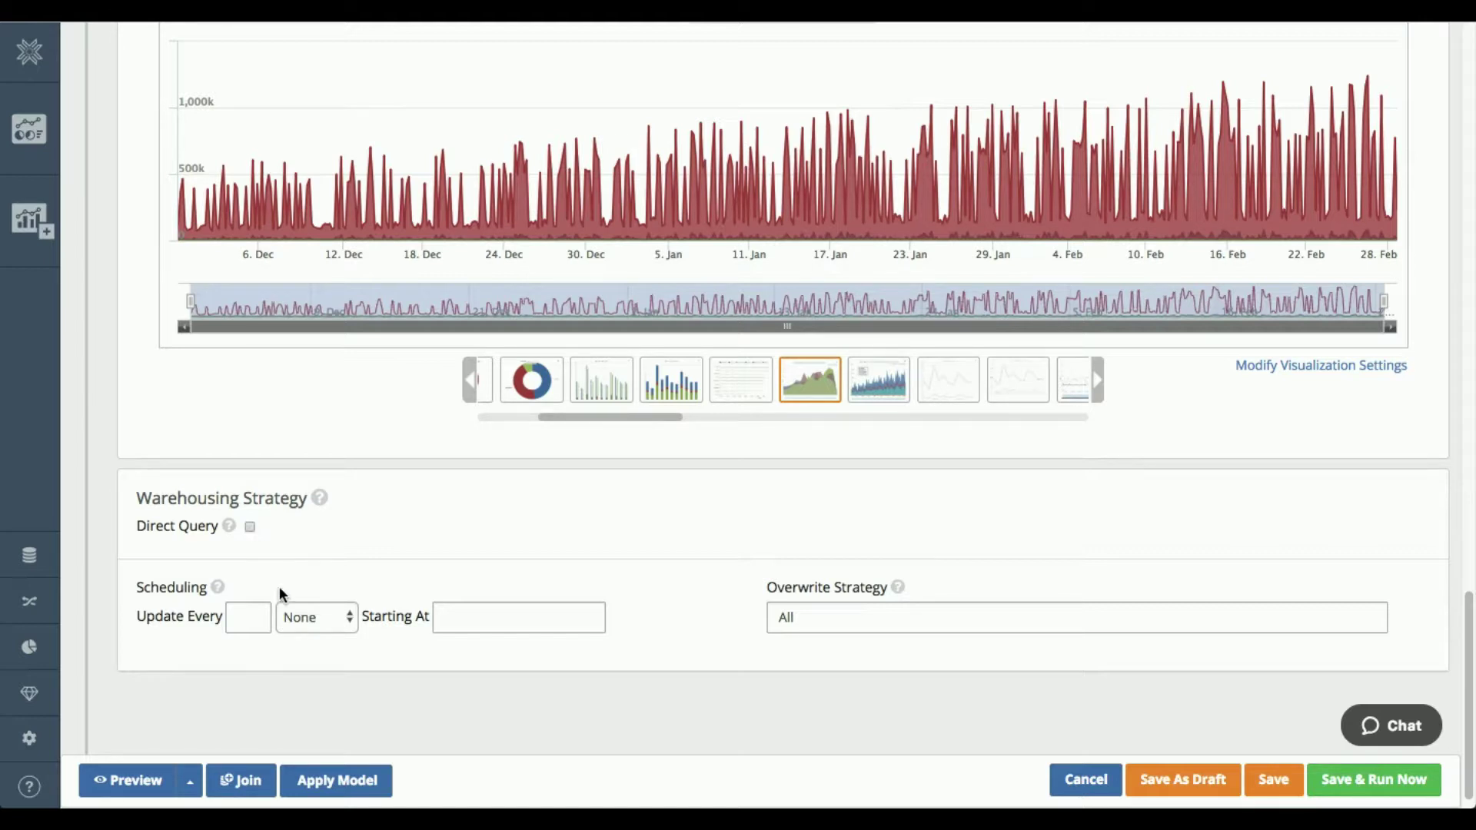
click(247, 617)
click(344, 619)
click(330, 634)
scroll(680, 572, up, 5)
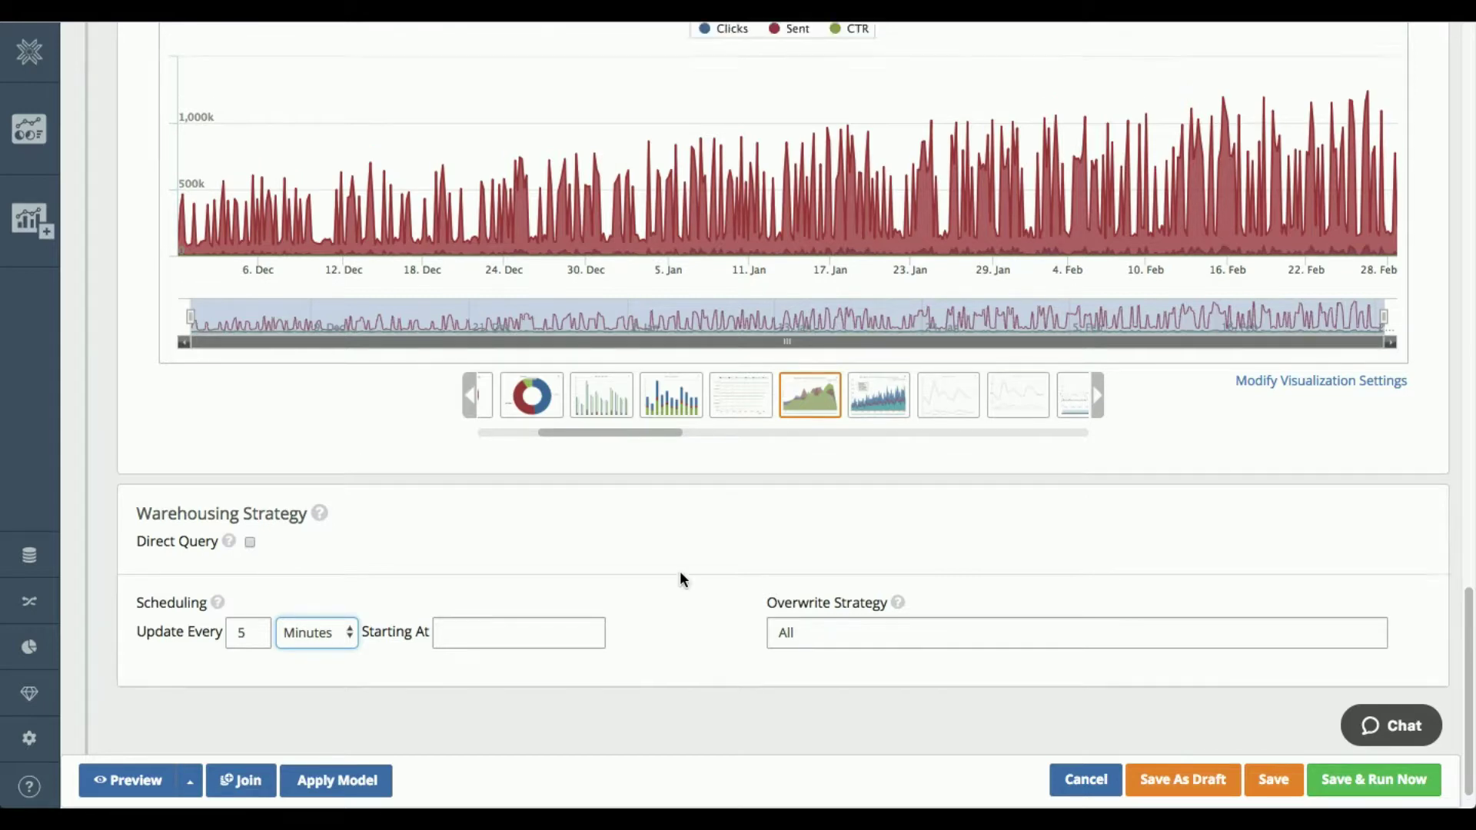
scroll(583, 92, up, 1)
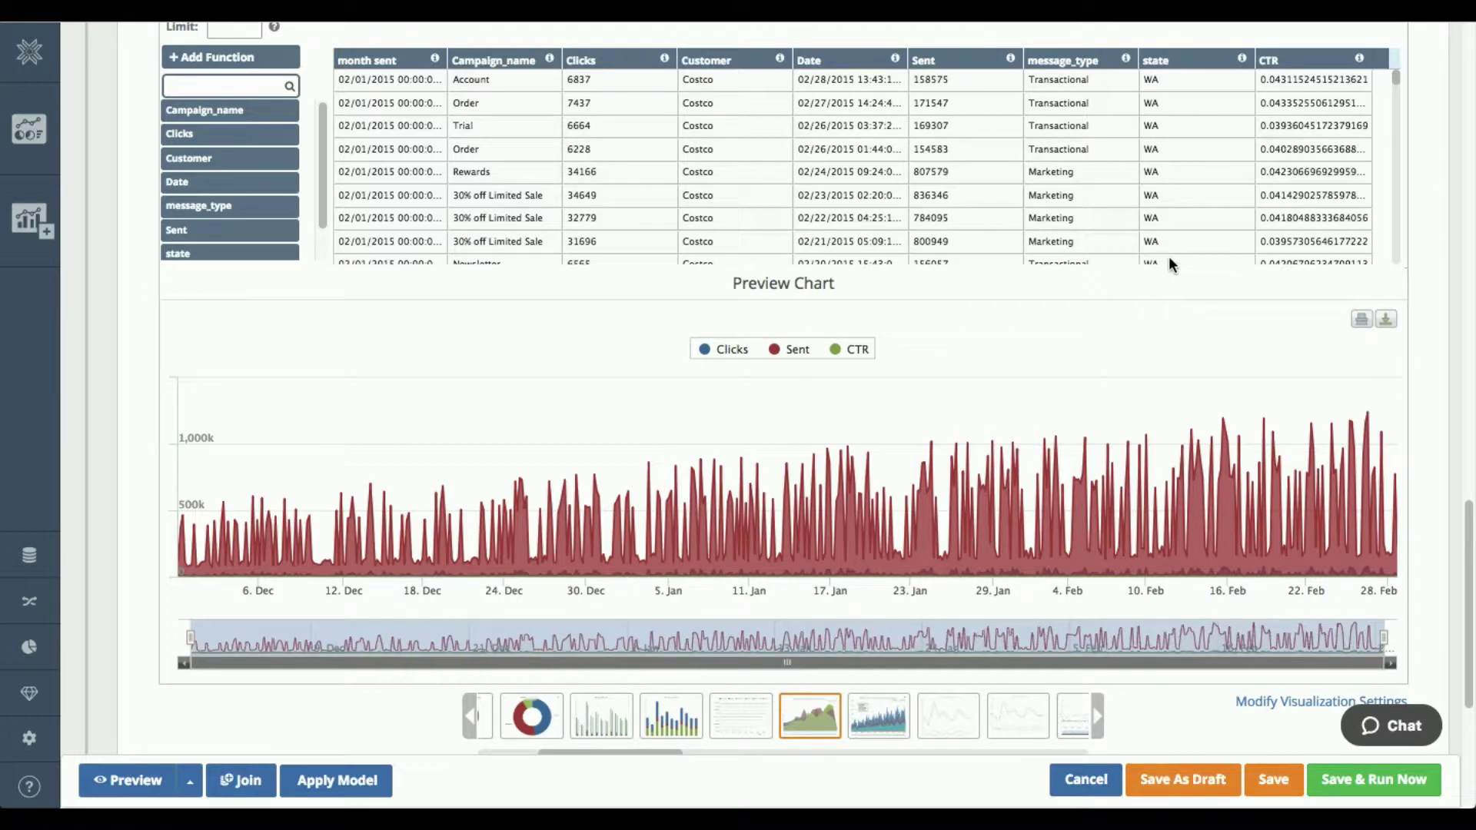
scroll(1181, 300, down, 2)
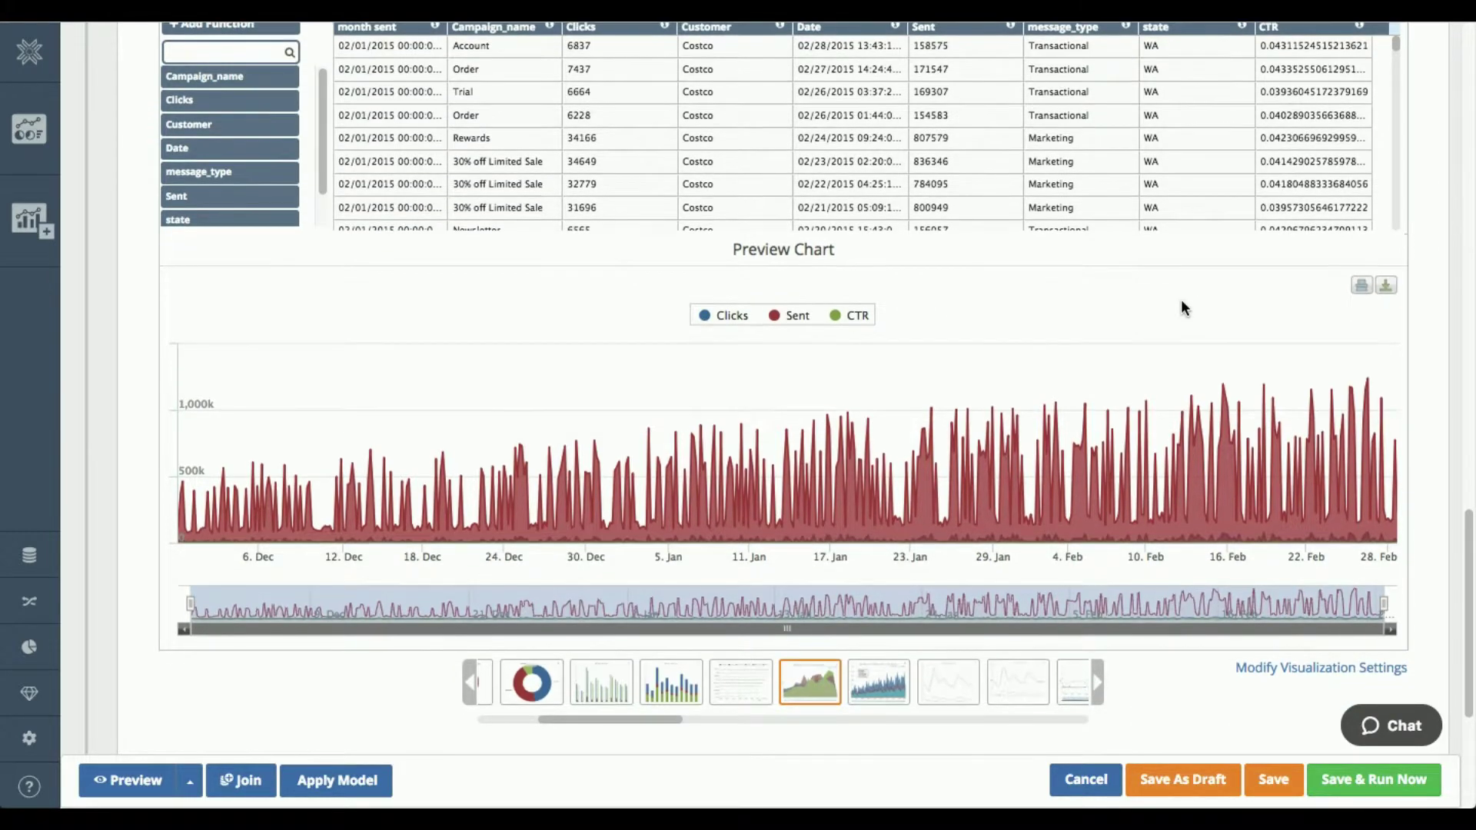
scroll(1181, 308, down, 5)
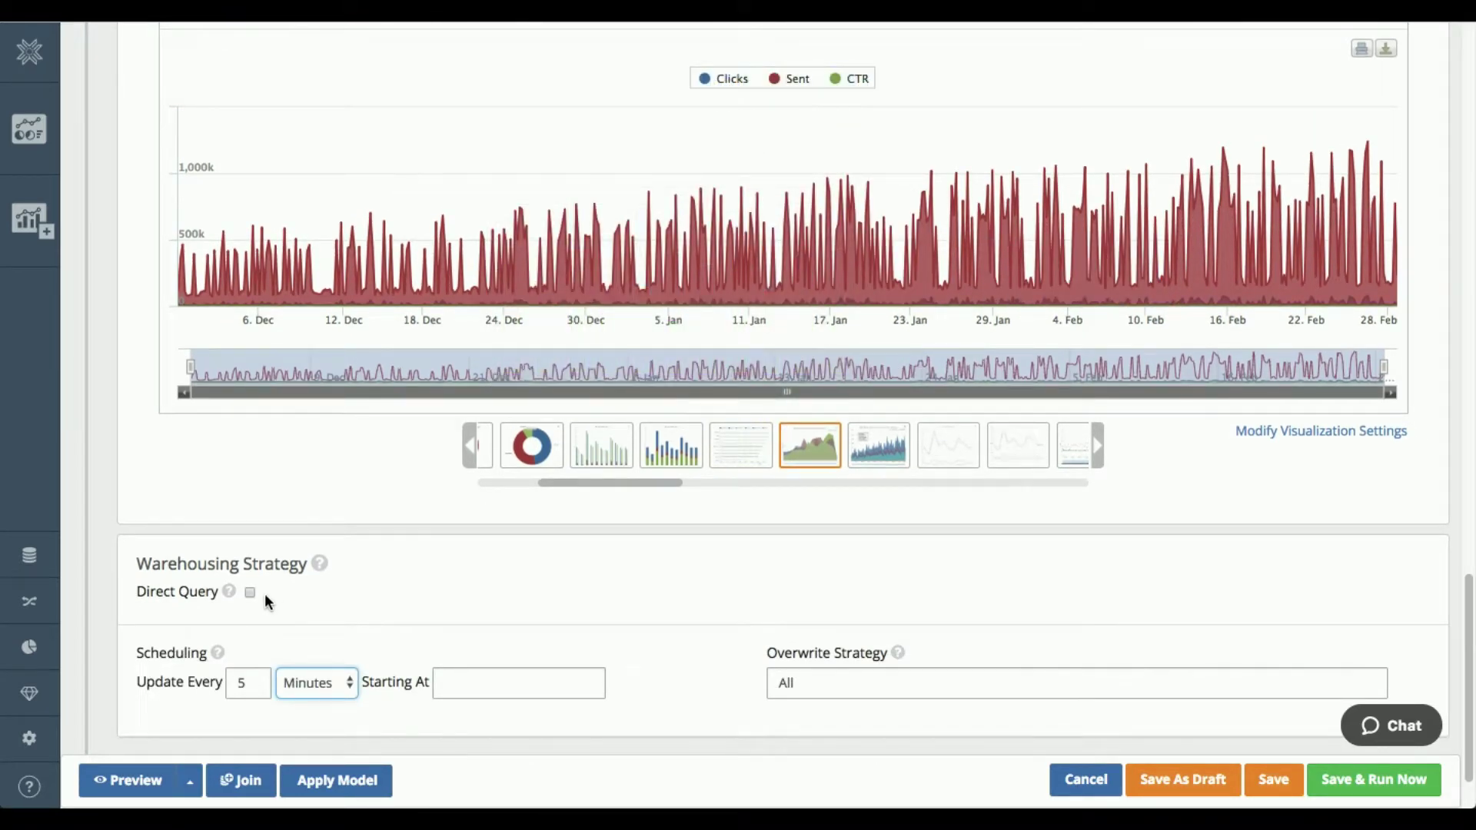
scroll(265, 594, down, 1)
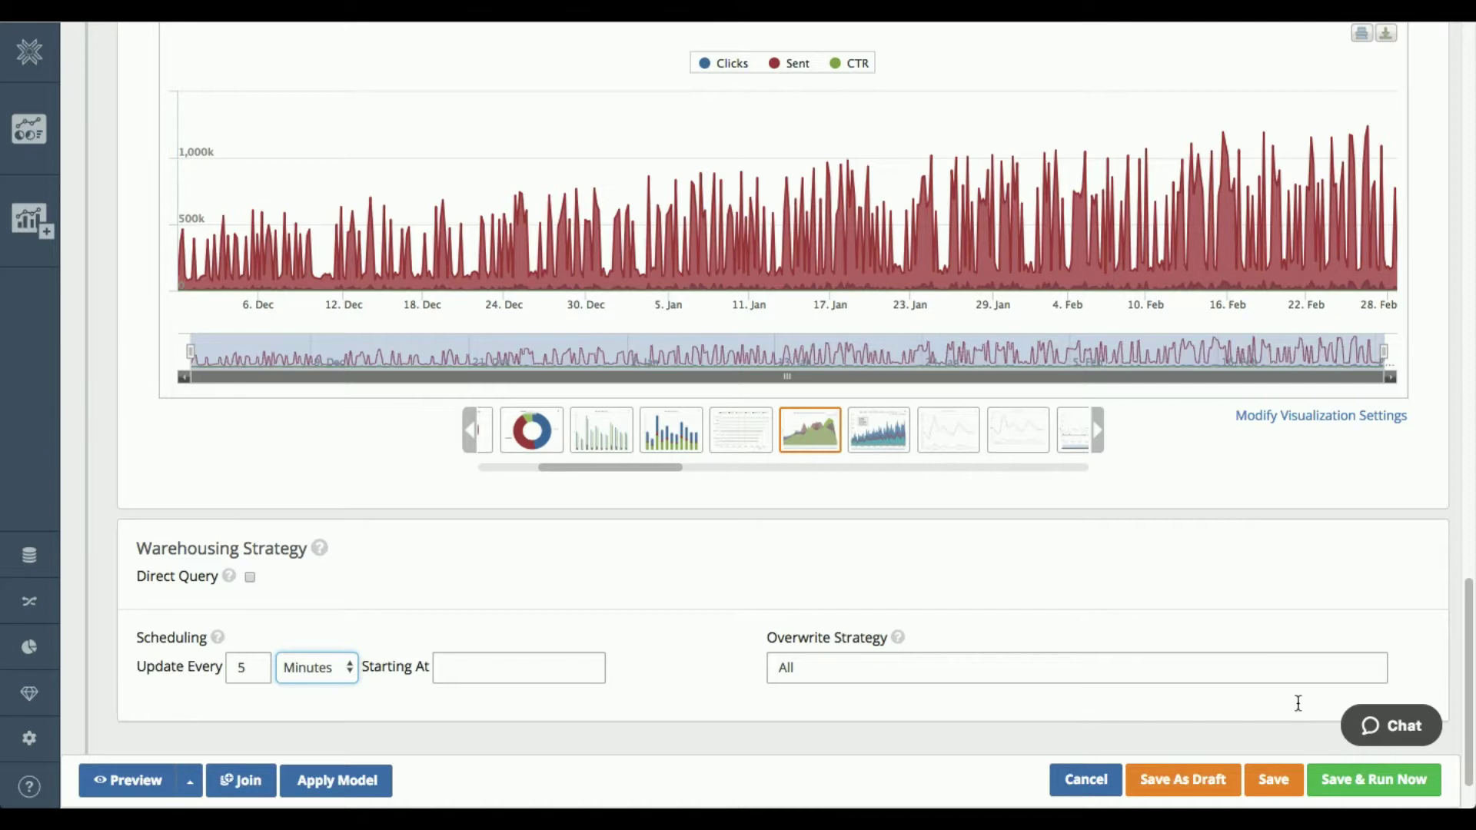
Step: Save and run the email marketing report query
click(1380, 780)
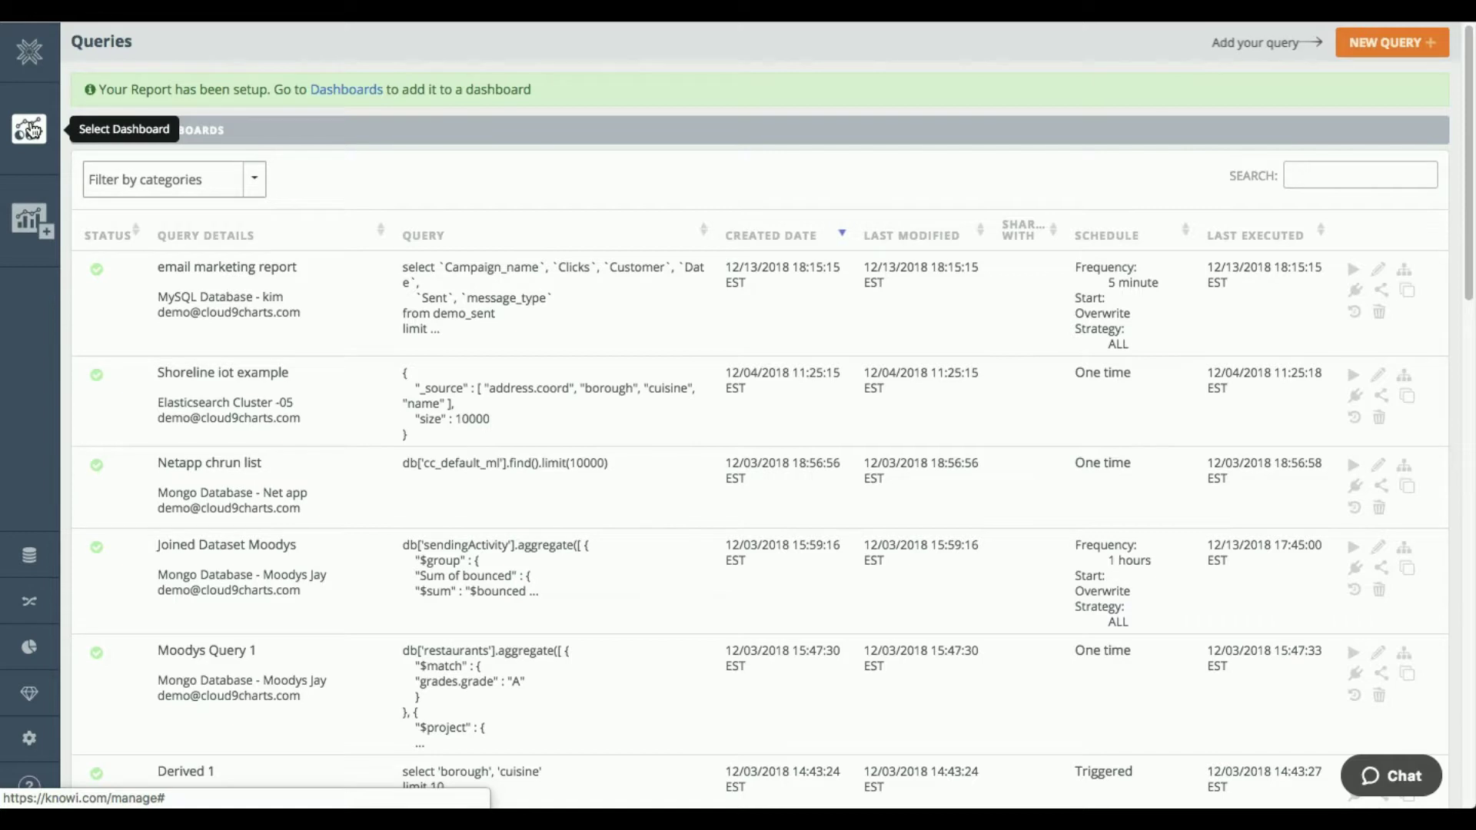
Step: Create a new dashboard named 'email marketing report'
click(29, 129)
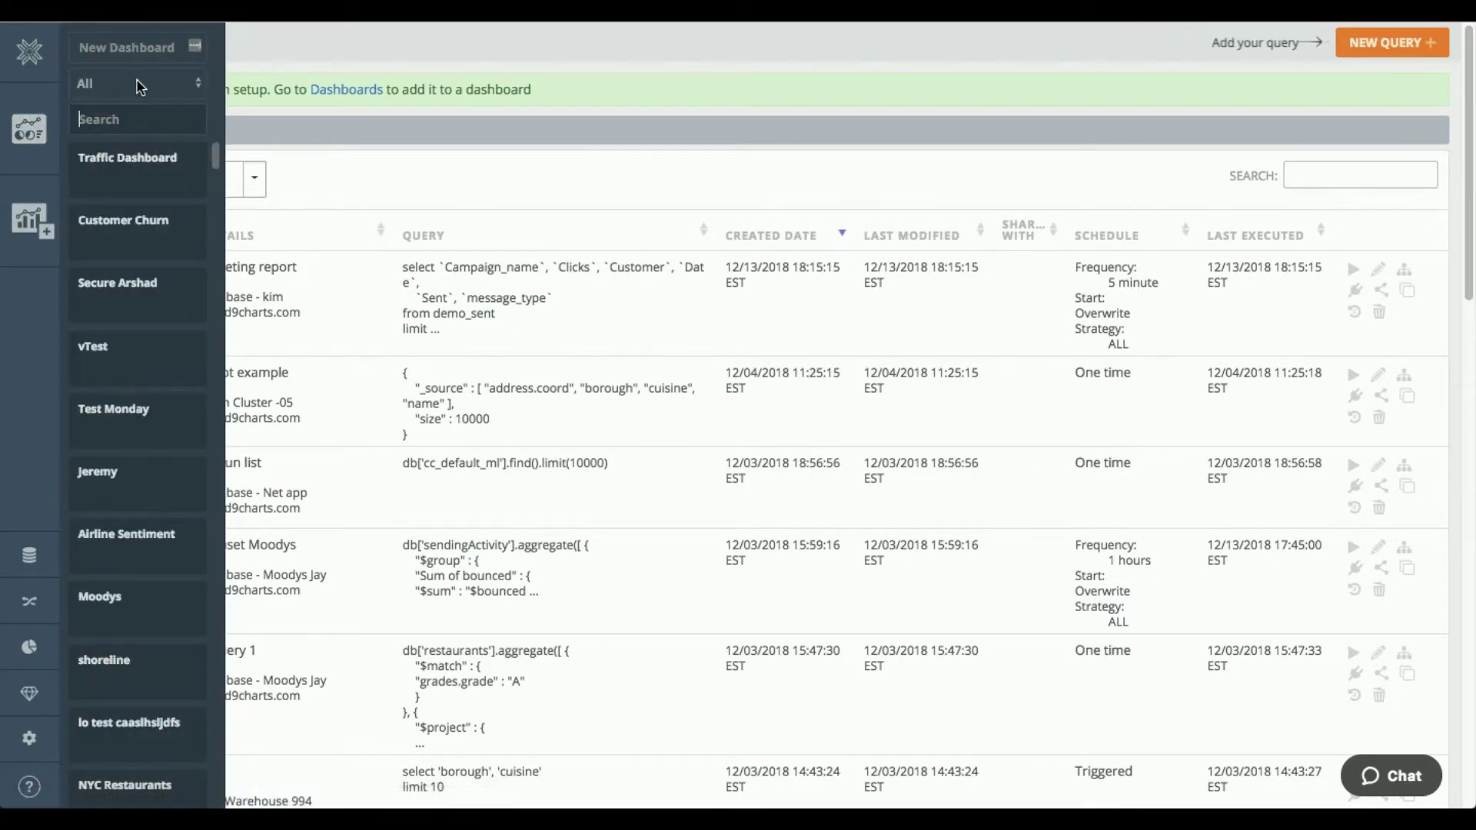
click(125, 48)
click(135, 88)
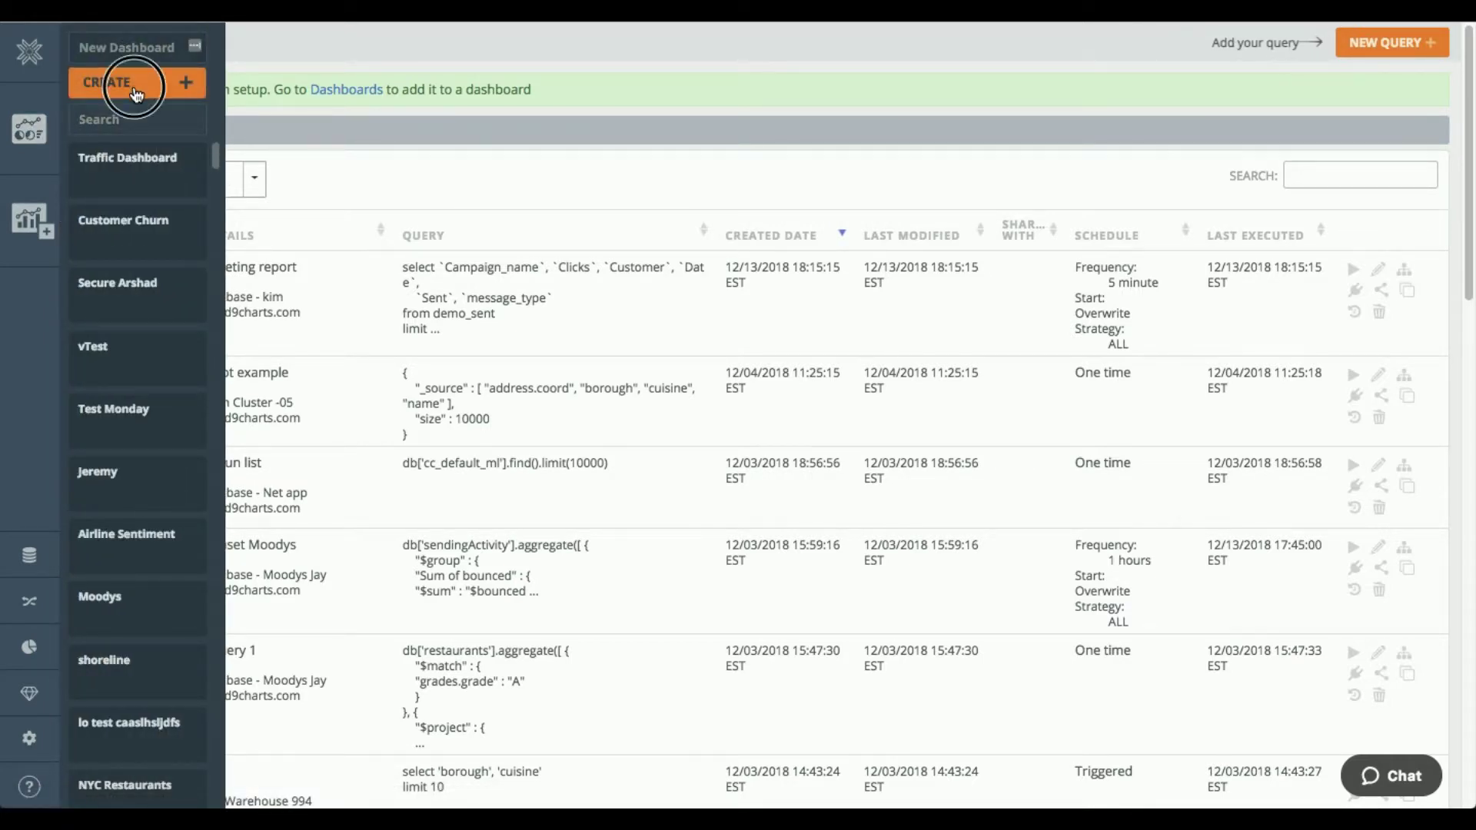
click(635, 120)
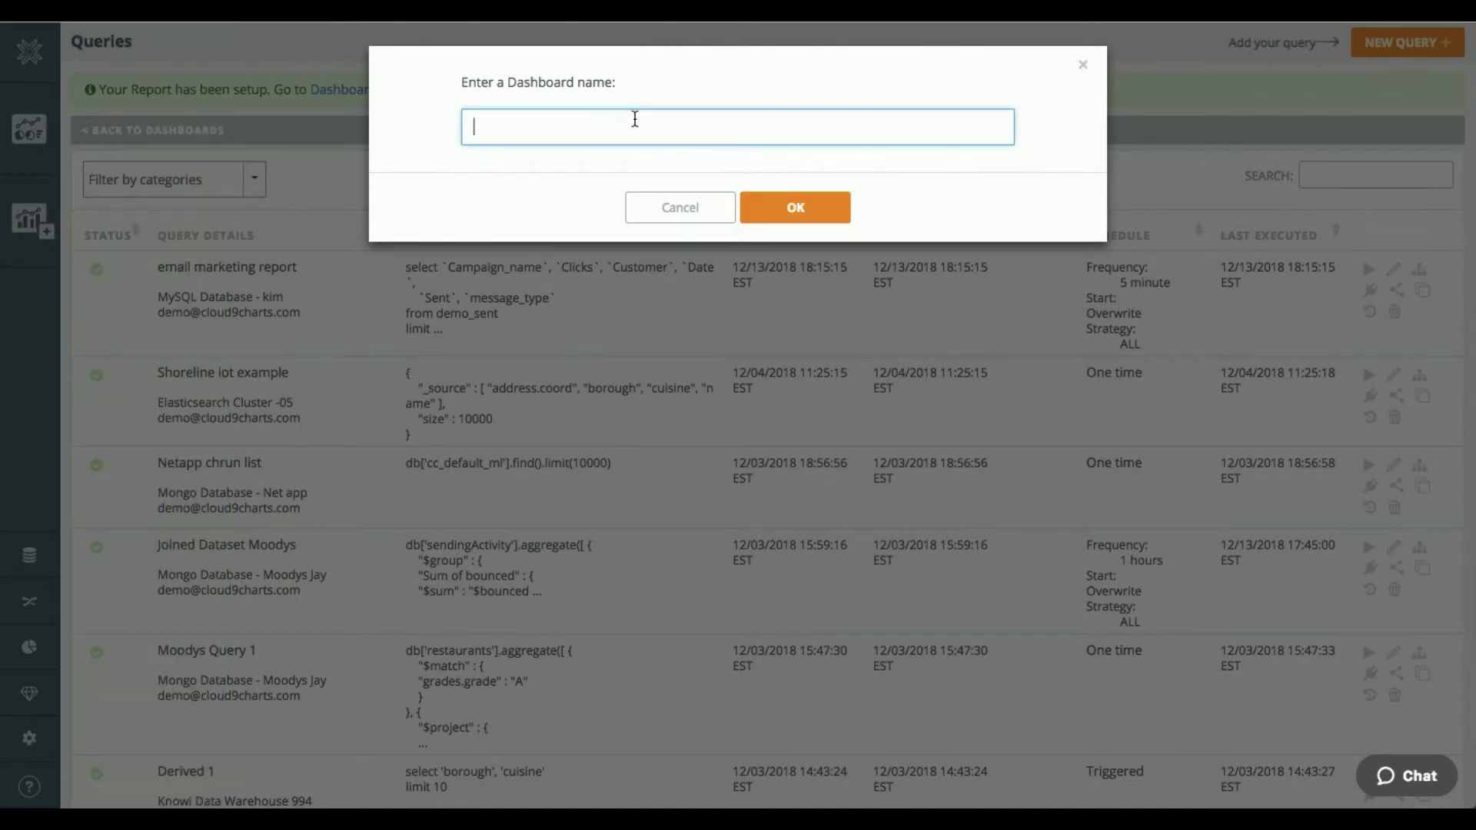
text(email marketing report)
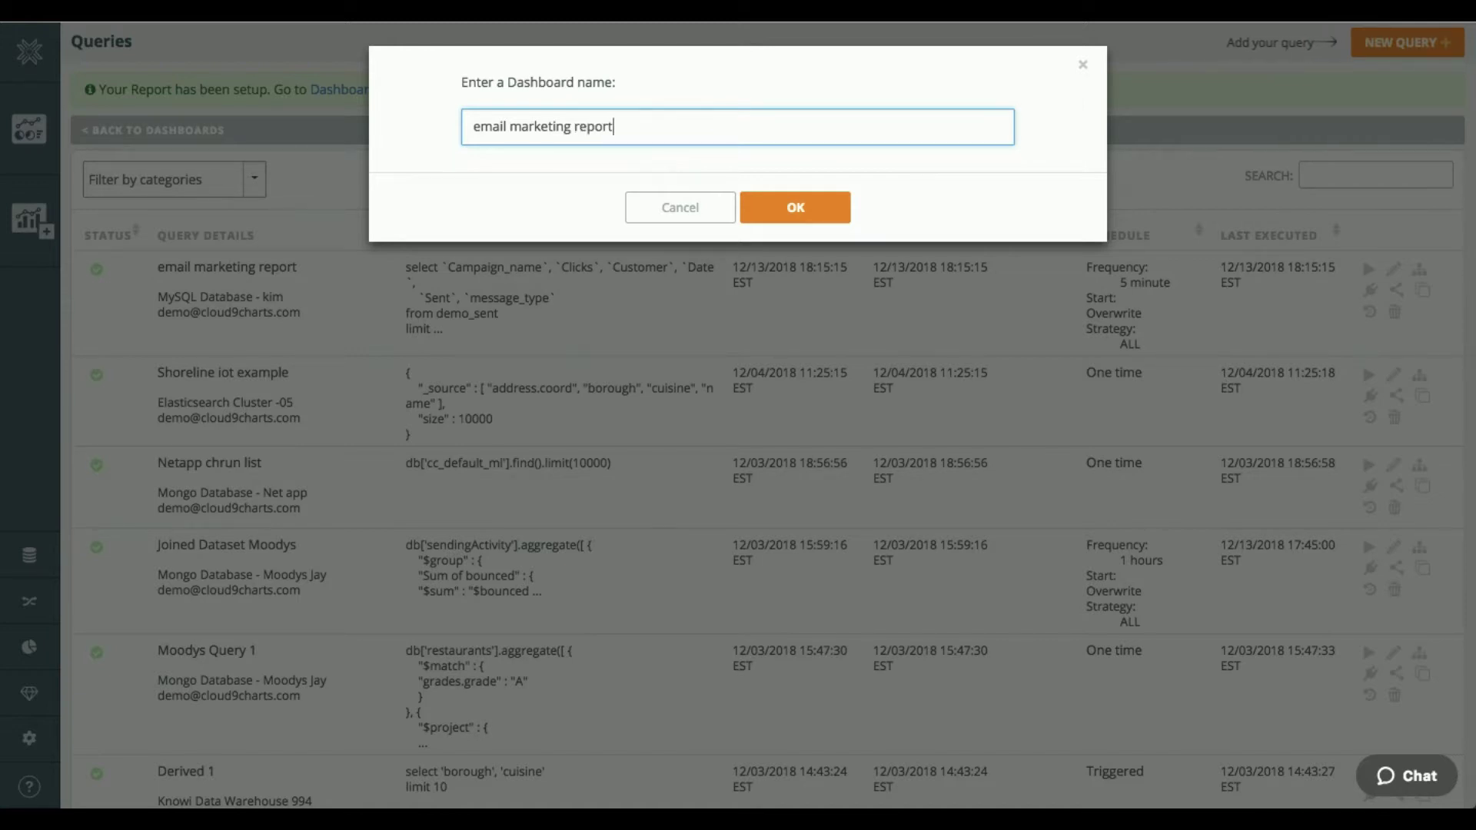
click(809, 215)
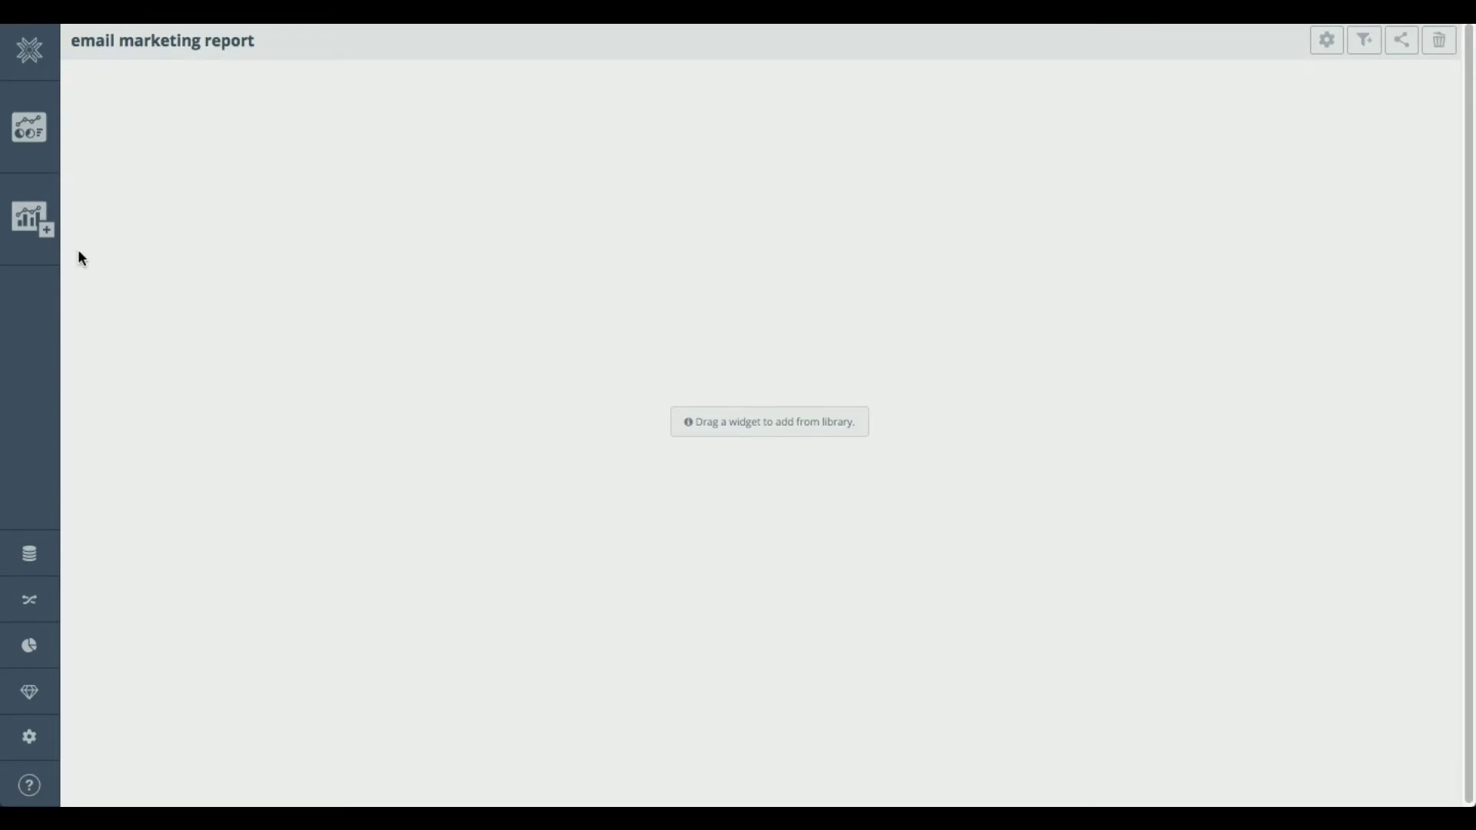
Step: Place the email marketing report widget from the library onto the dashboard
click(38, 225)
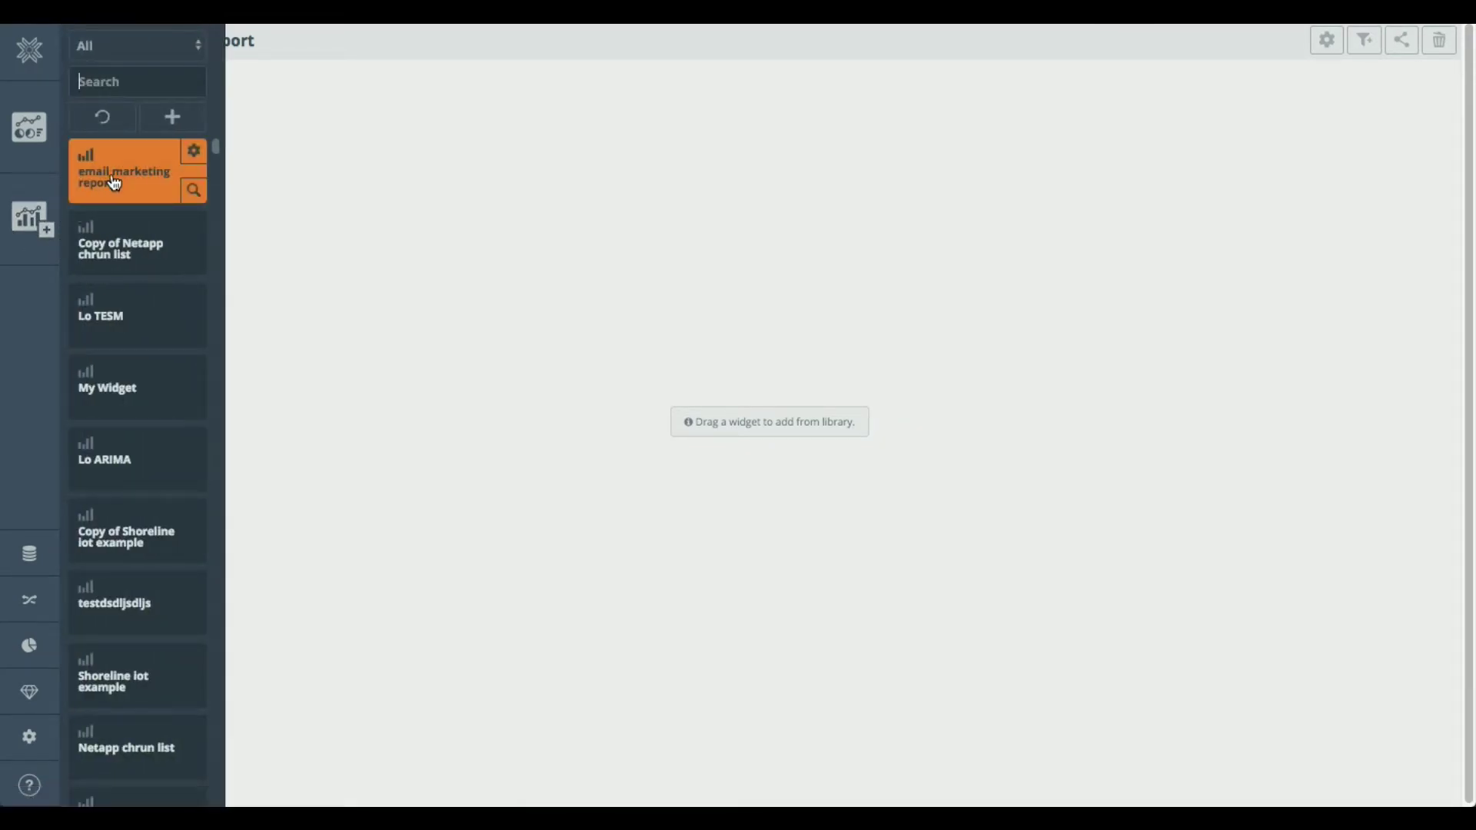
click(113, 183)
drag(114, 183, 339, 170)
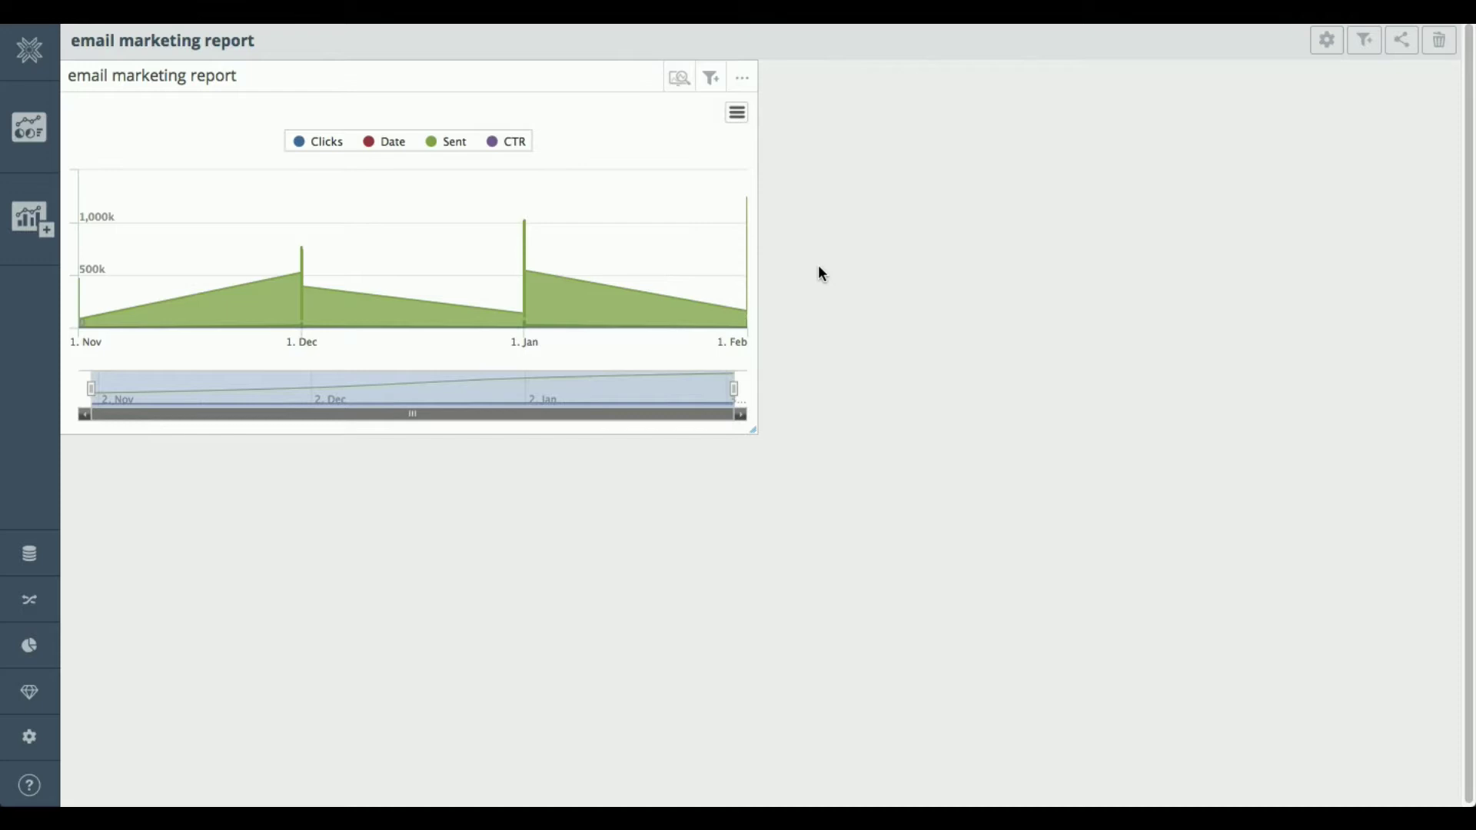
Step: Open the email marketing report widget's data in the analysis view
click(743, 78)
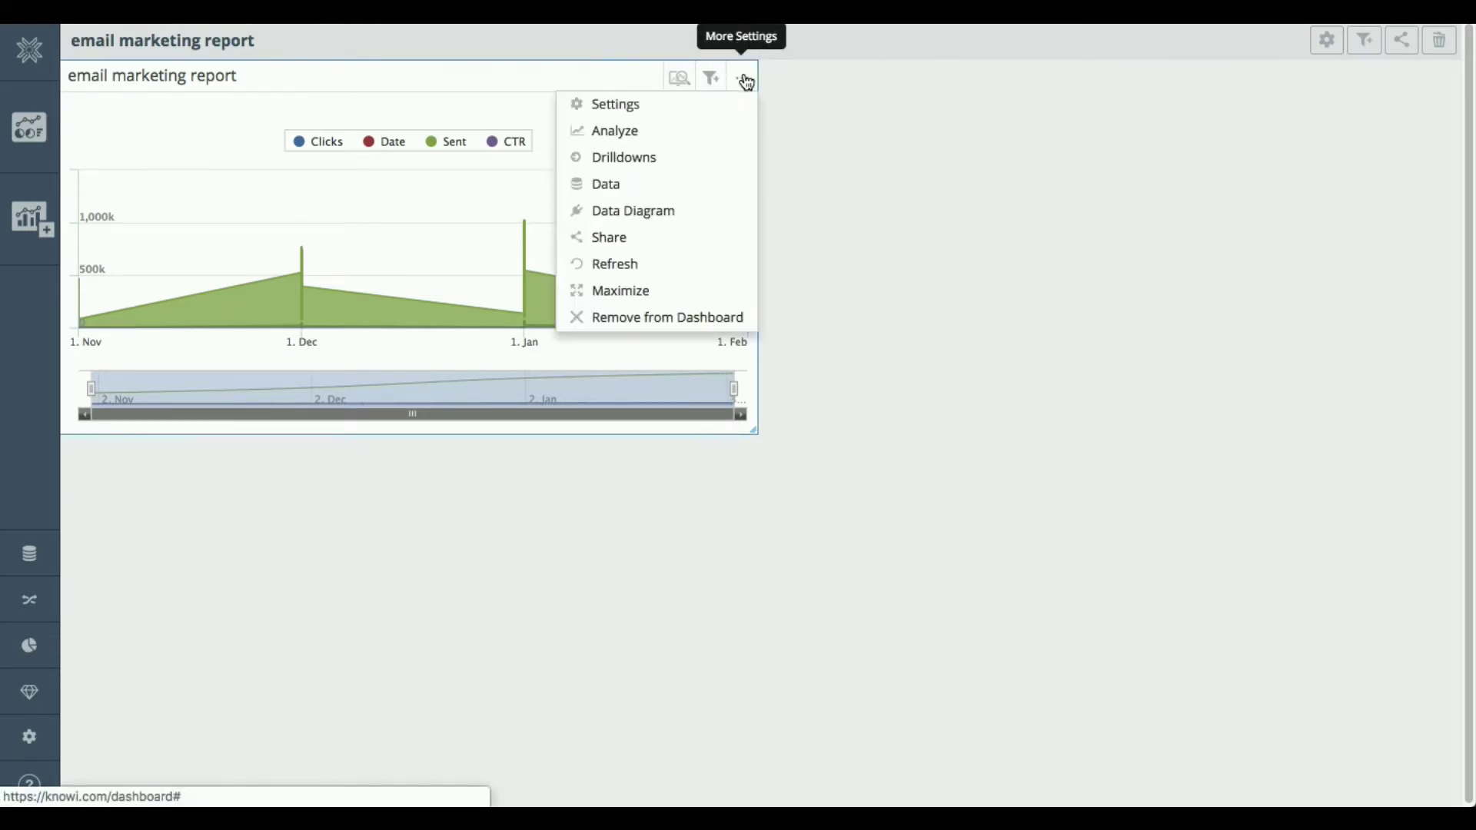
click(659, 140)
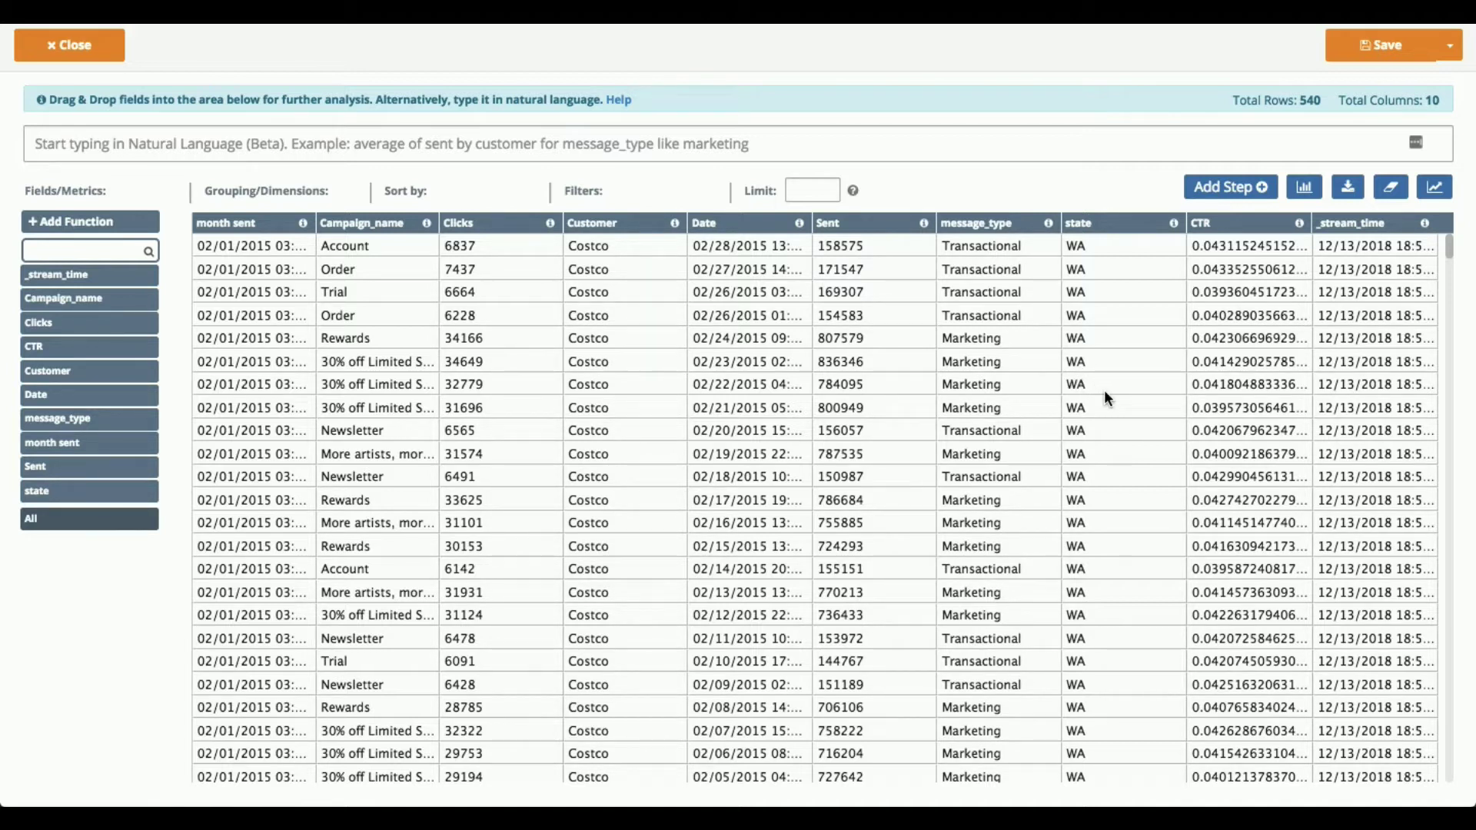
click(1450, 48)
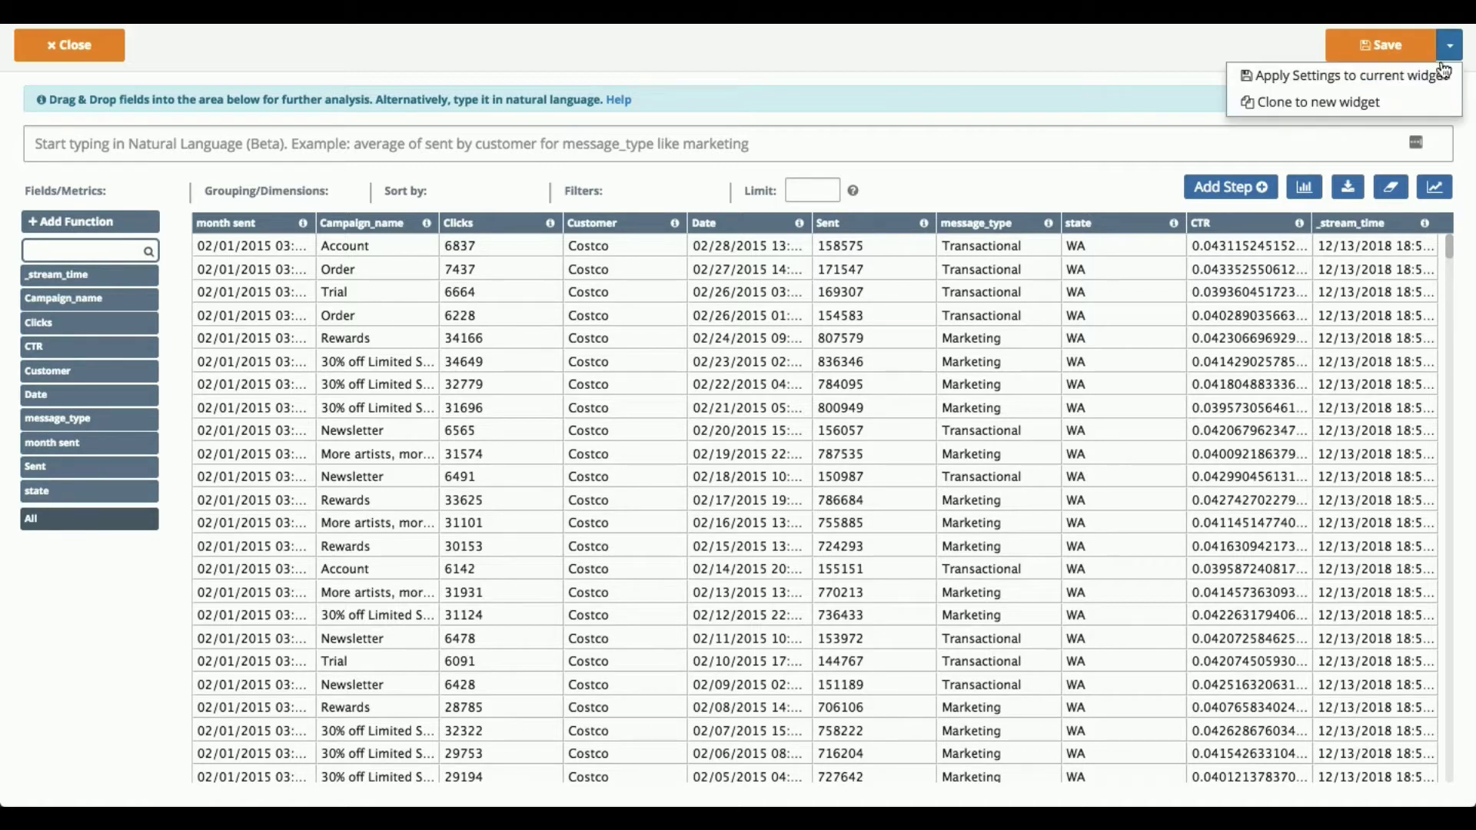
Step: Clone the analysis as a new widget named 'customer sent' and add it to the dashboard
click(1320, 103)
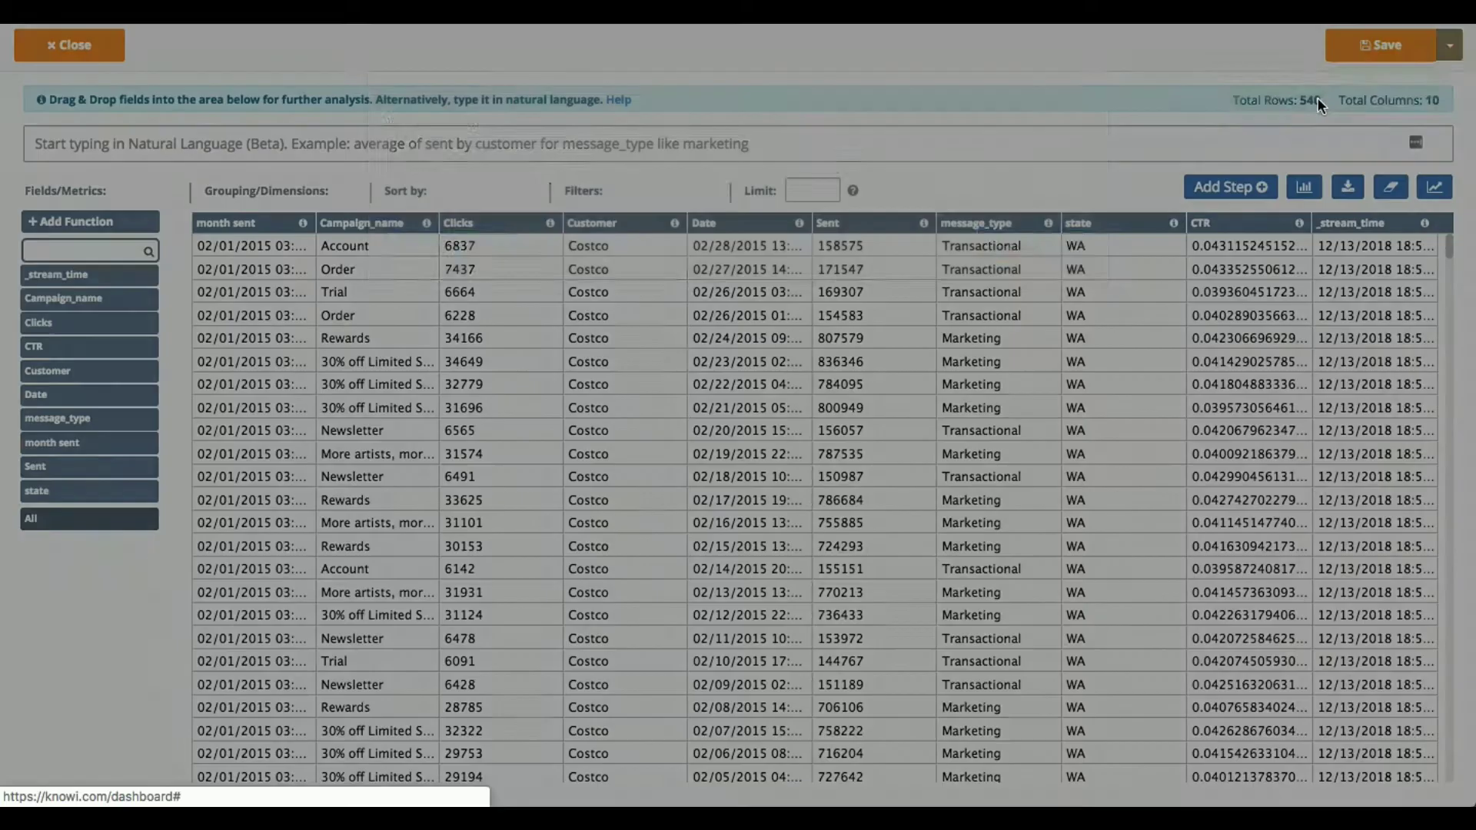
drag(613, 150, 409, 139)
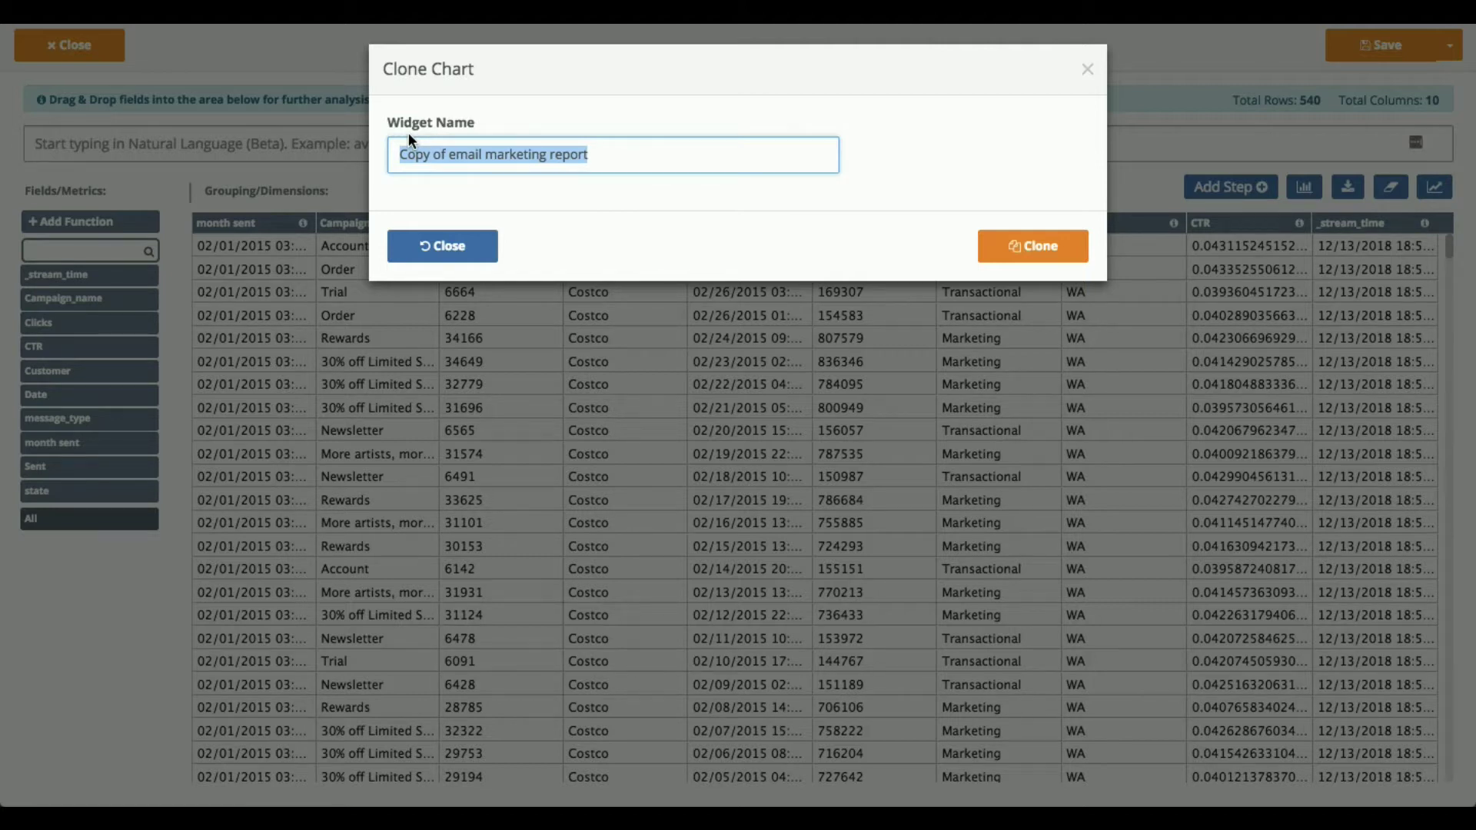
text(cuso)
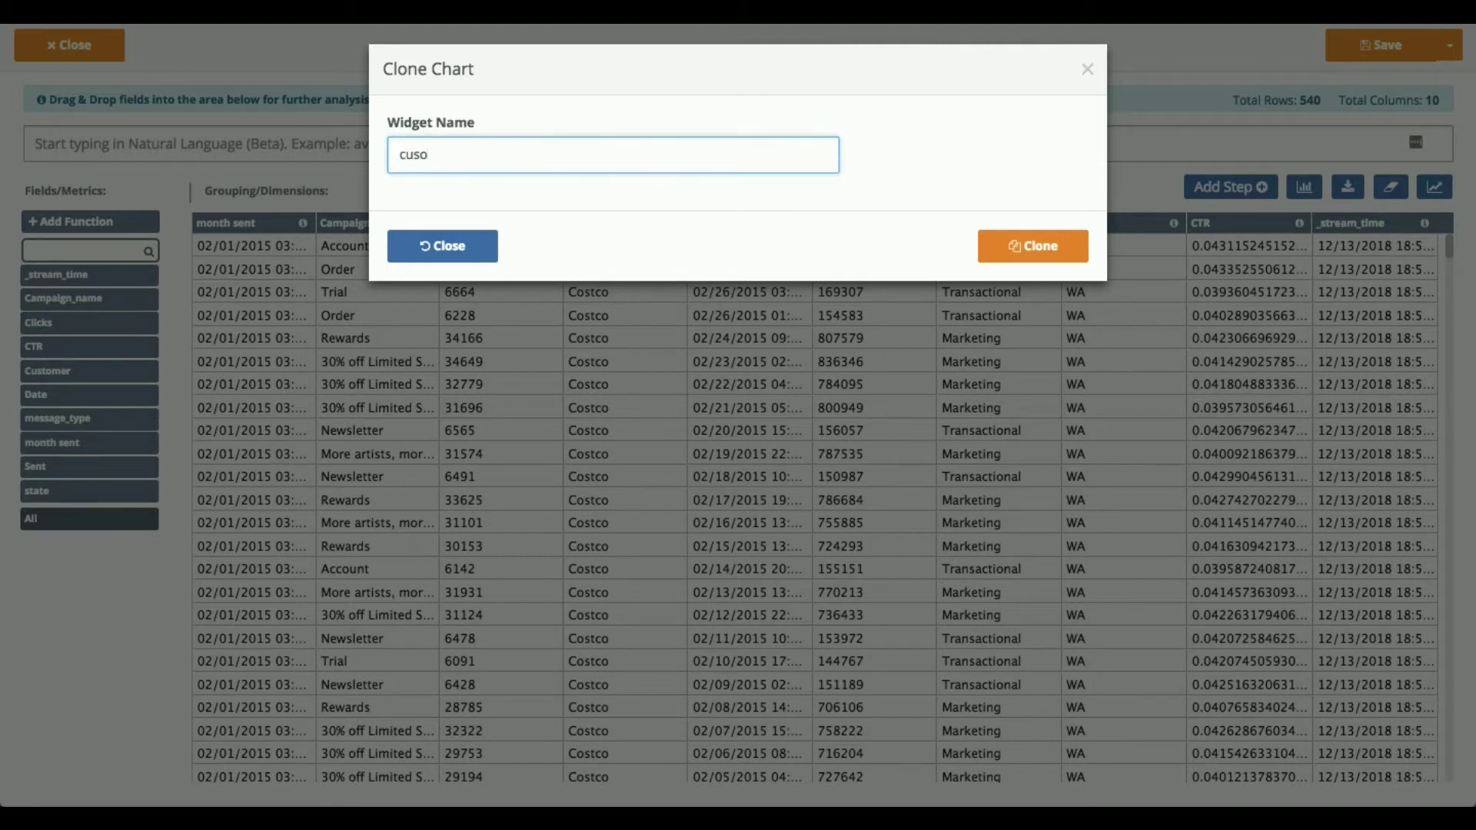
key(BackSpace)
text(t)
text(omet)
text(r sent)
click(1027, 257)
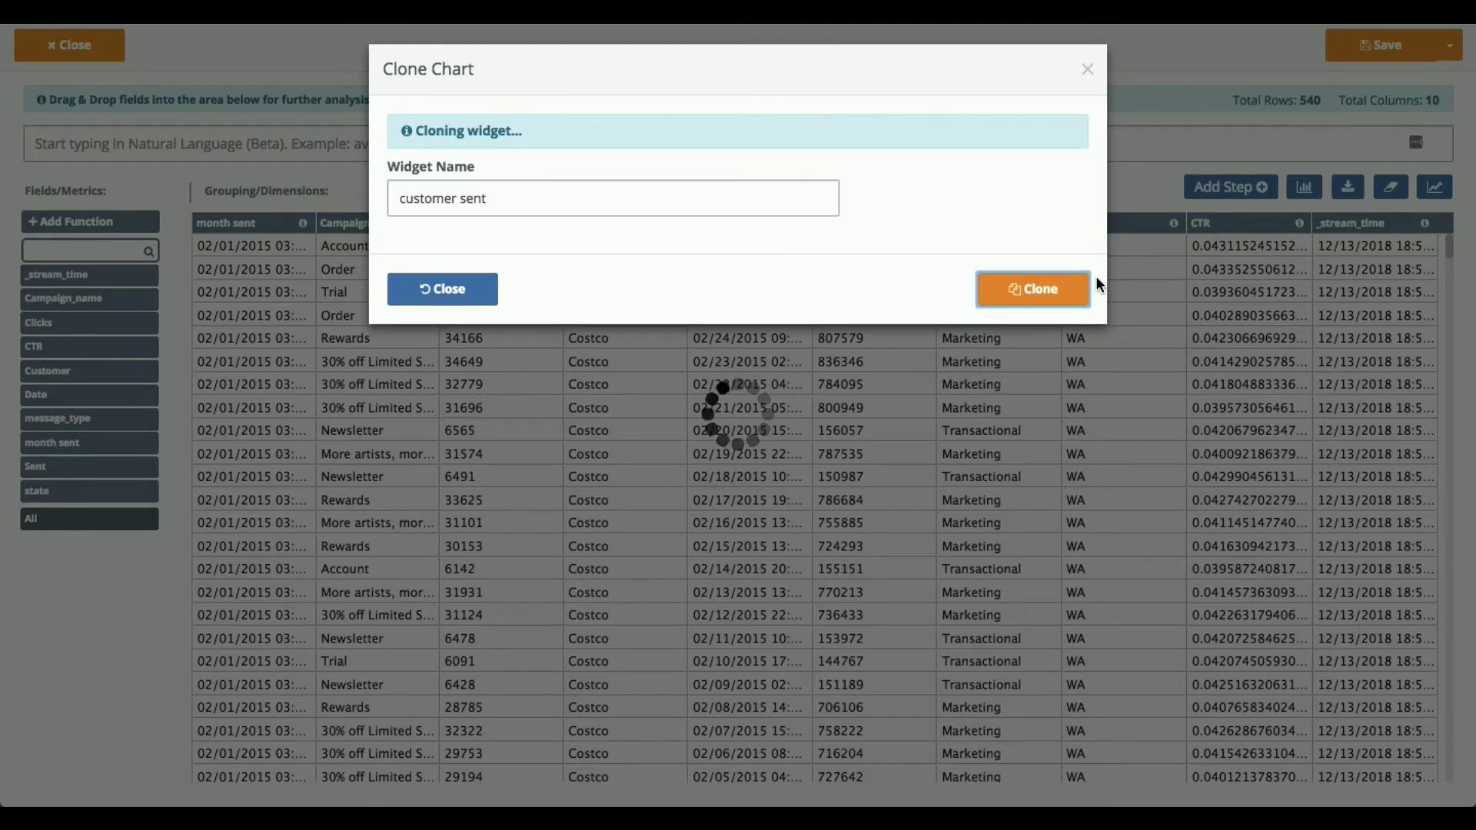
click(1031, 299)
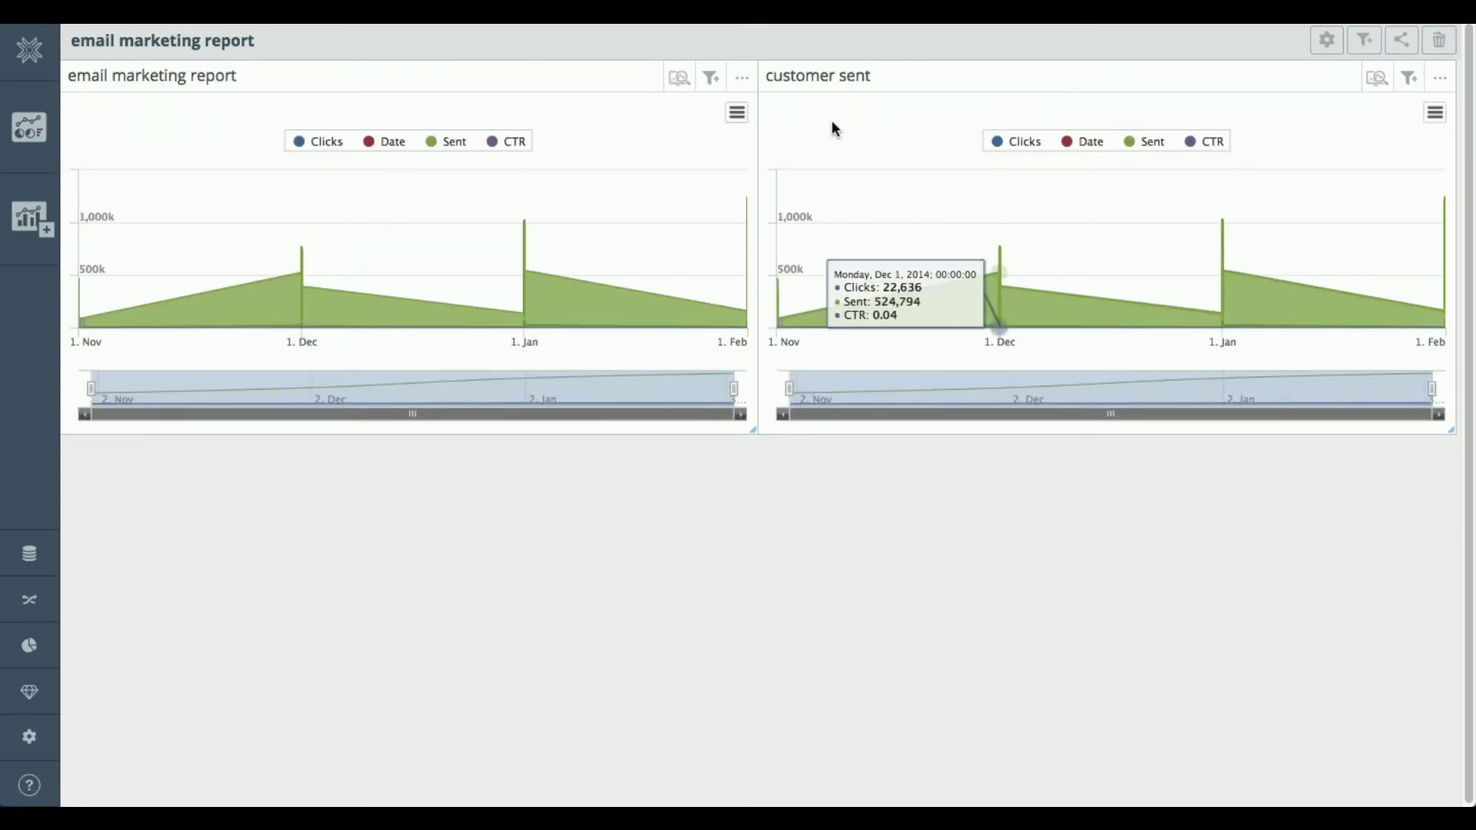
Step: Open the customer sent data for analysis and group it by Customer and month sent
click(1441, 78)
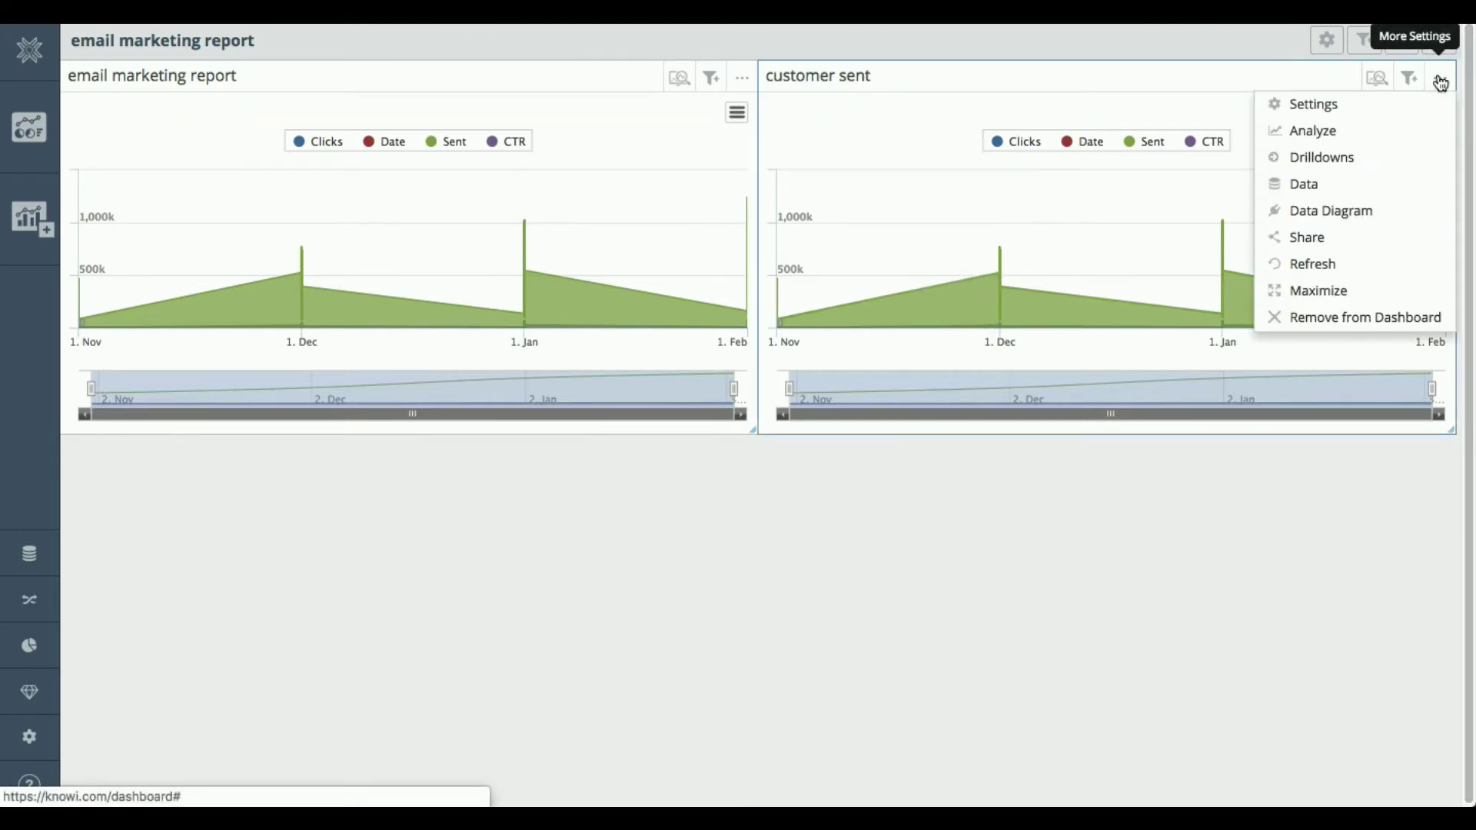
click(1299, 136)
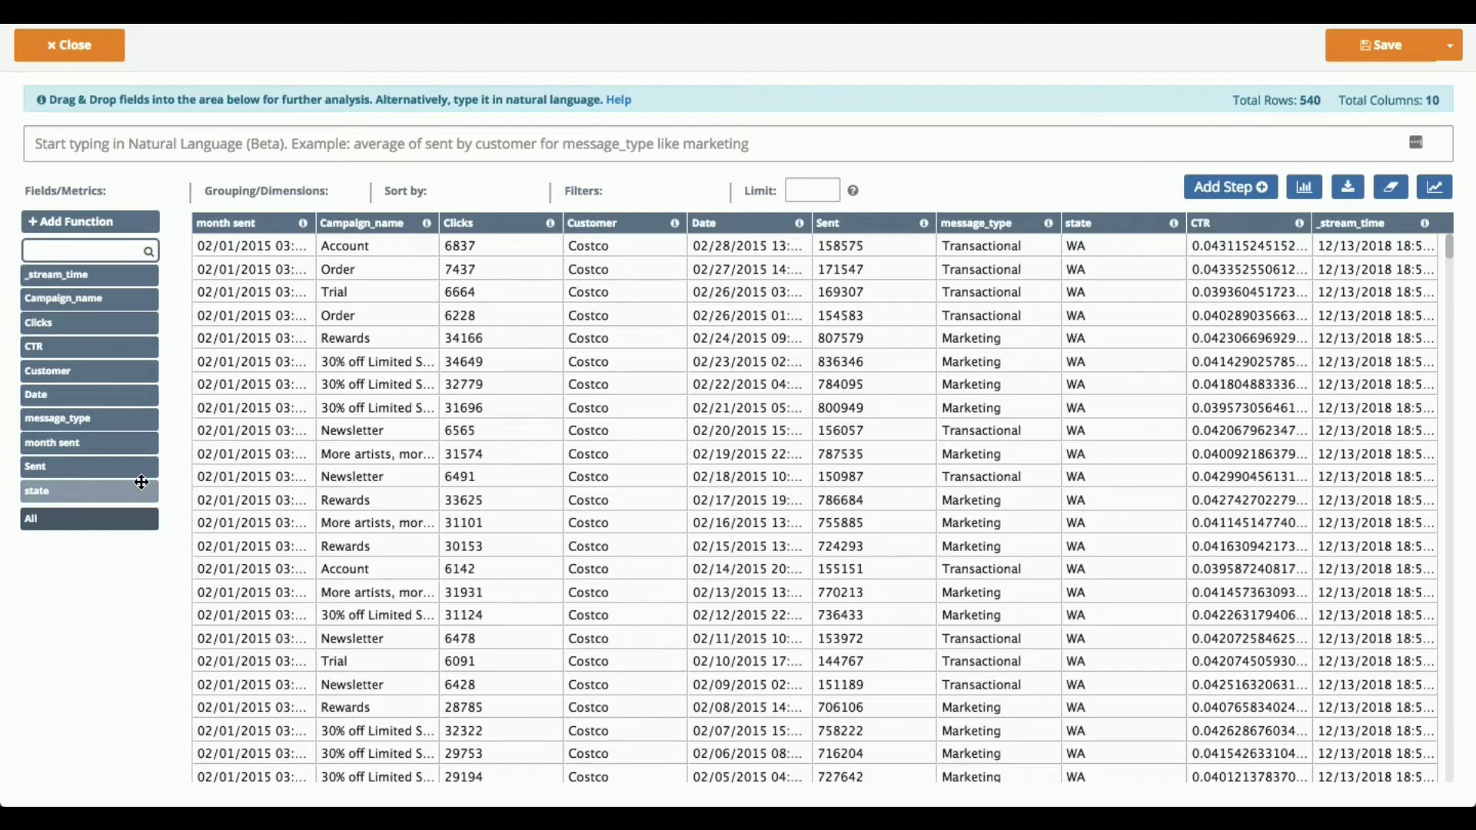
drag(77, 372, 264, 188)
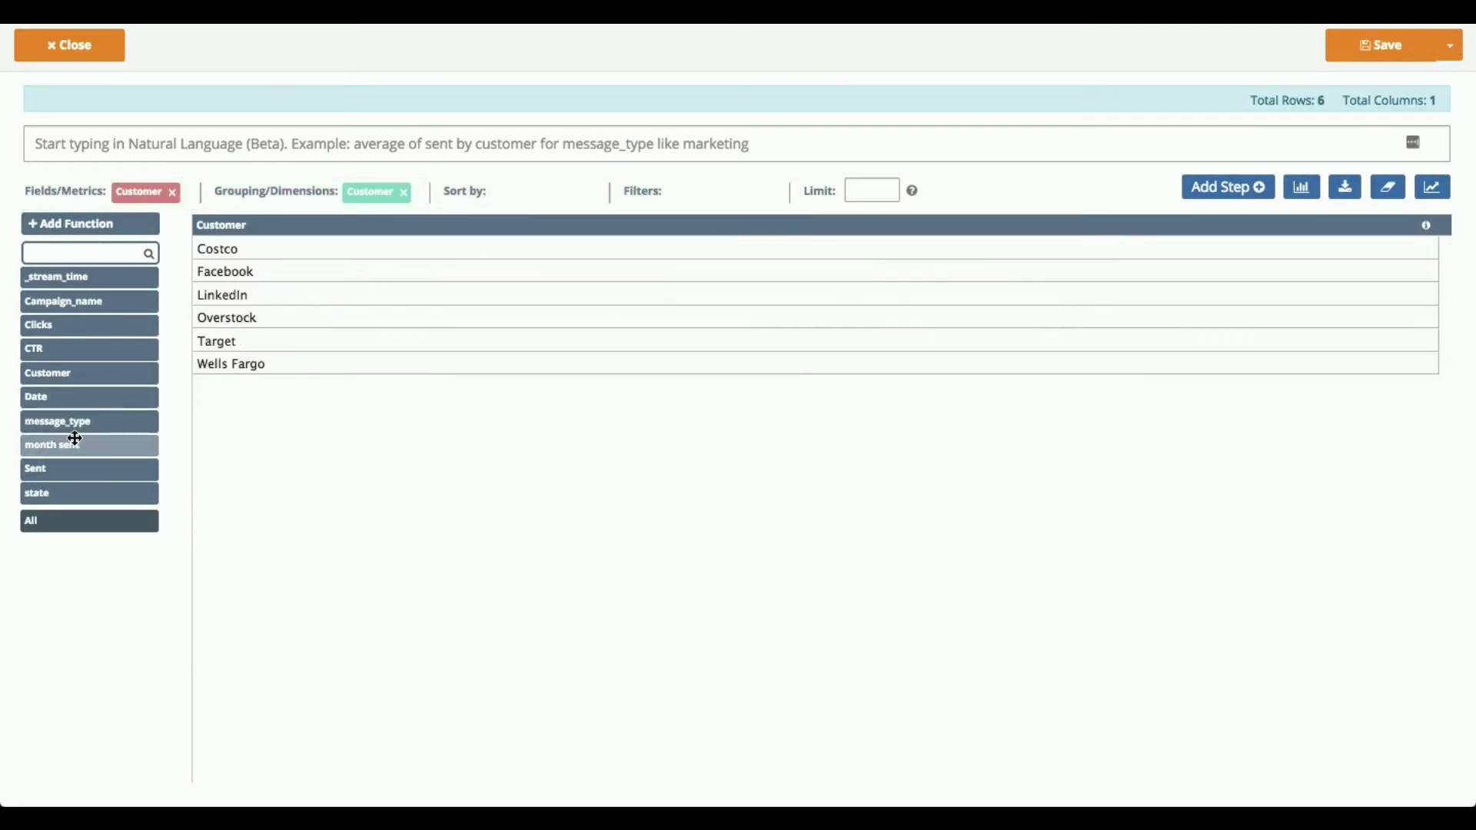
drag(76, 445, 349, 192)
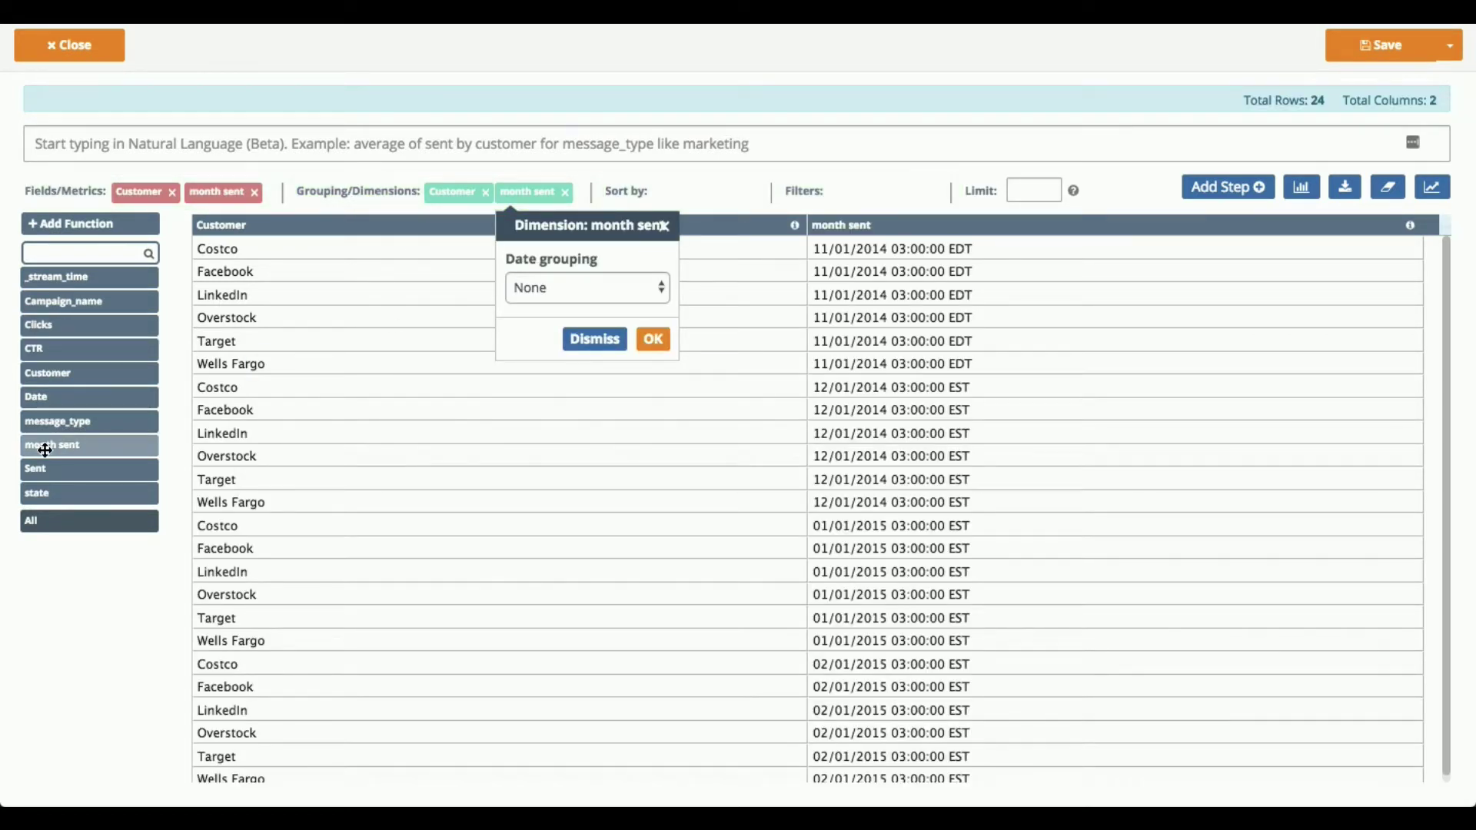
click(94, 439)
Step: Add Sum of Sent as a metric, then clear all fields and groupings
drag(95, 439, 184, 191)
click(391, 340)
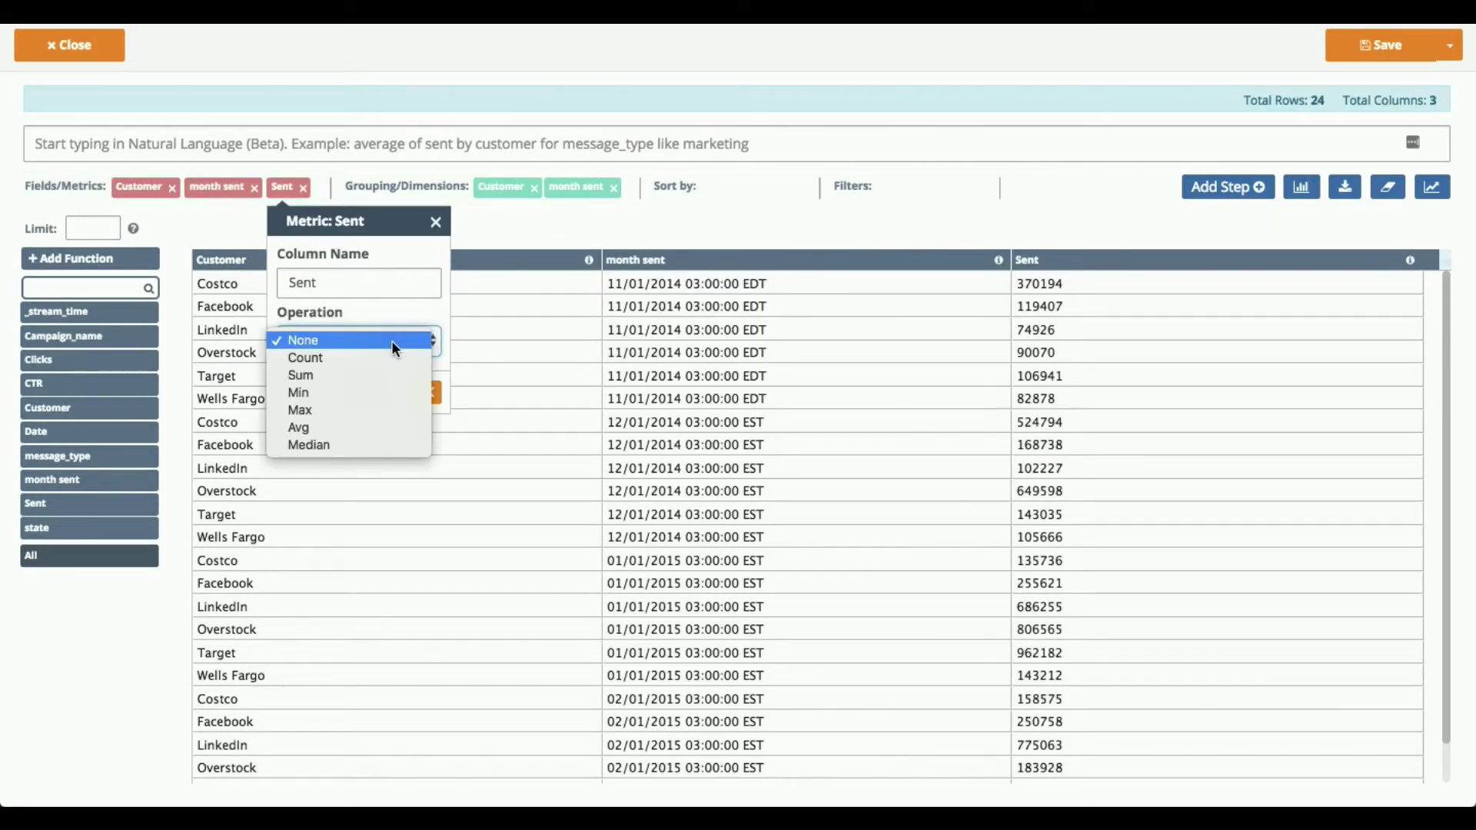
click(329, 374)
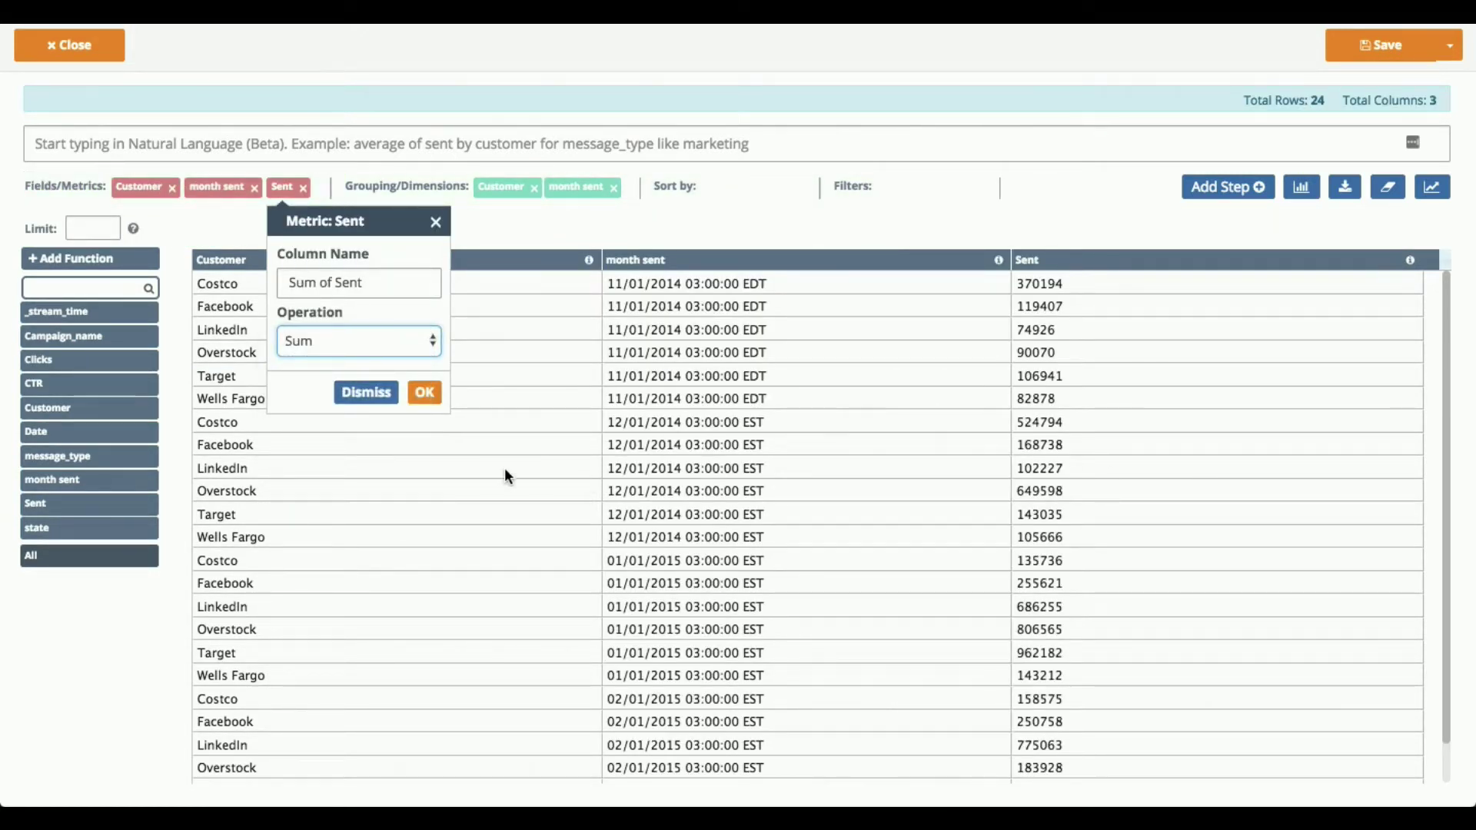
click(423, 392)
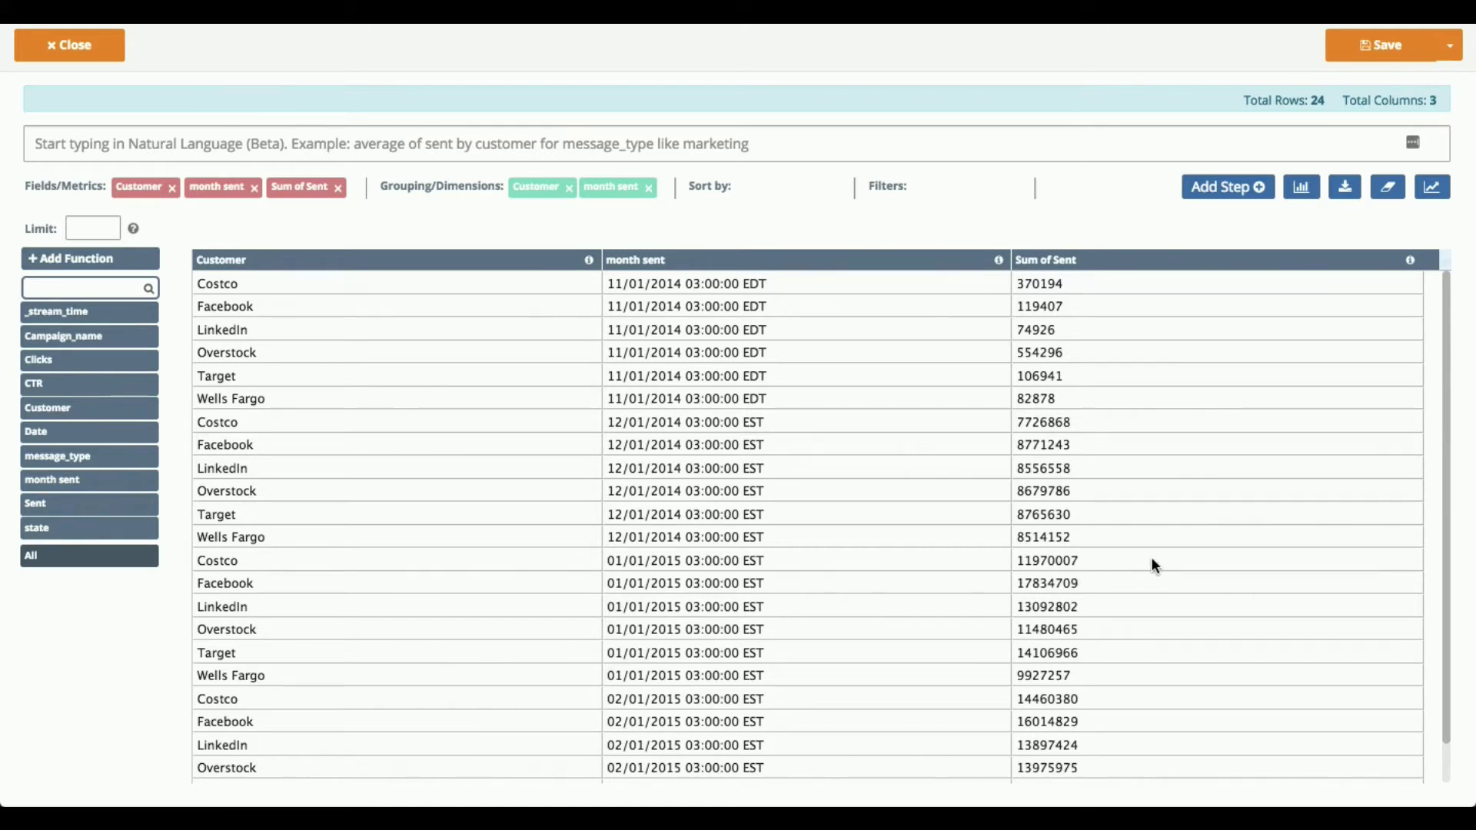
click(1390, 192)
click(472, 150)
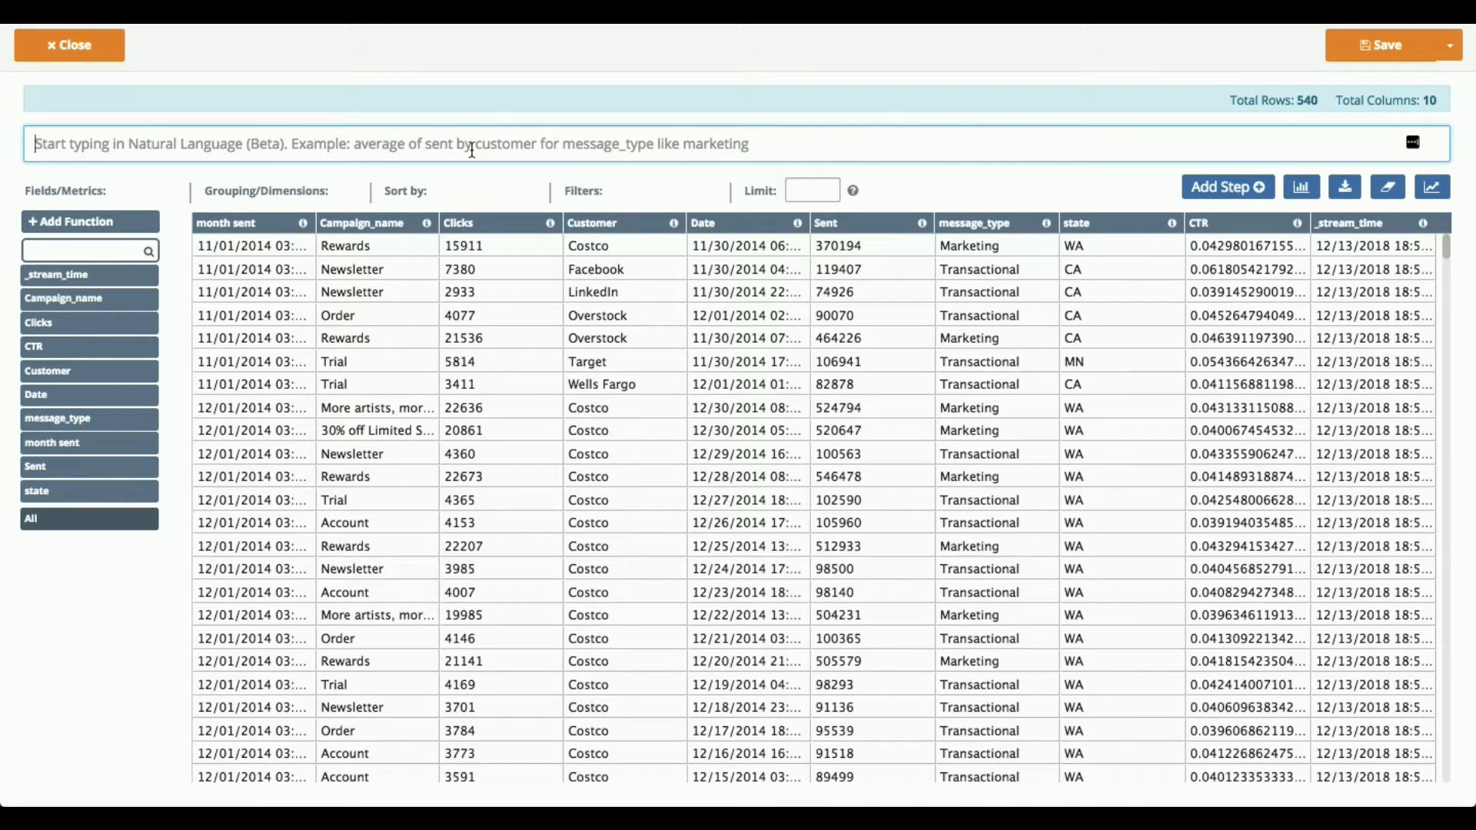
Step: Run the natural-language query 'sum of sent by customer by month sent', giving 24 rows
text(sent)
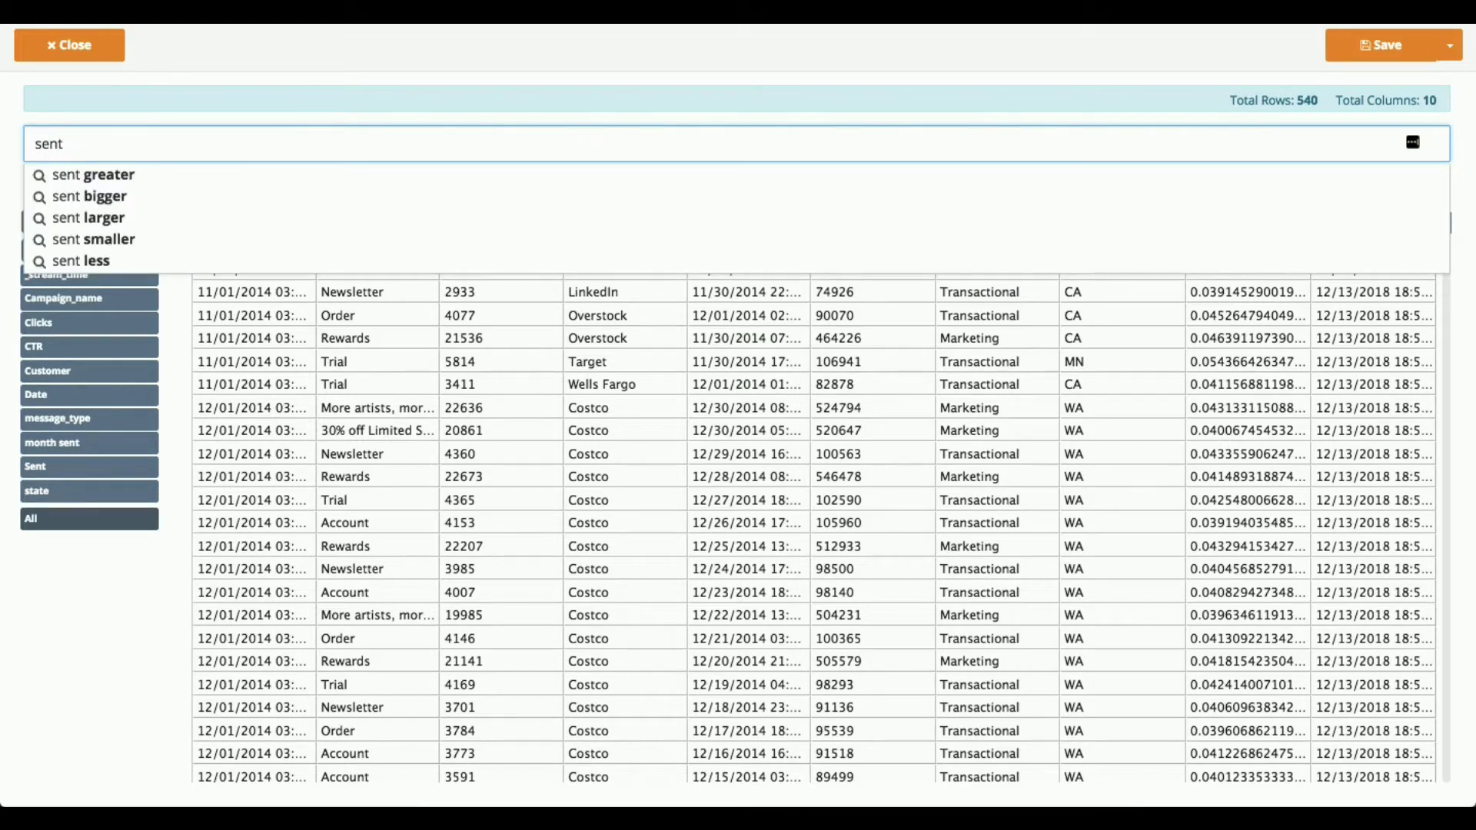
key(BackSpace)
key(BackSpace)
key(BackSpace)
key(BackSpace)
text(su)
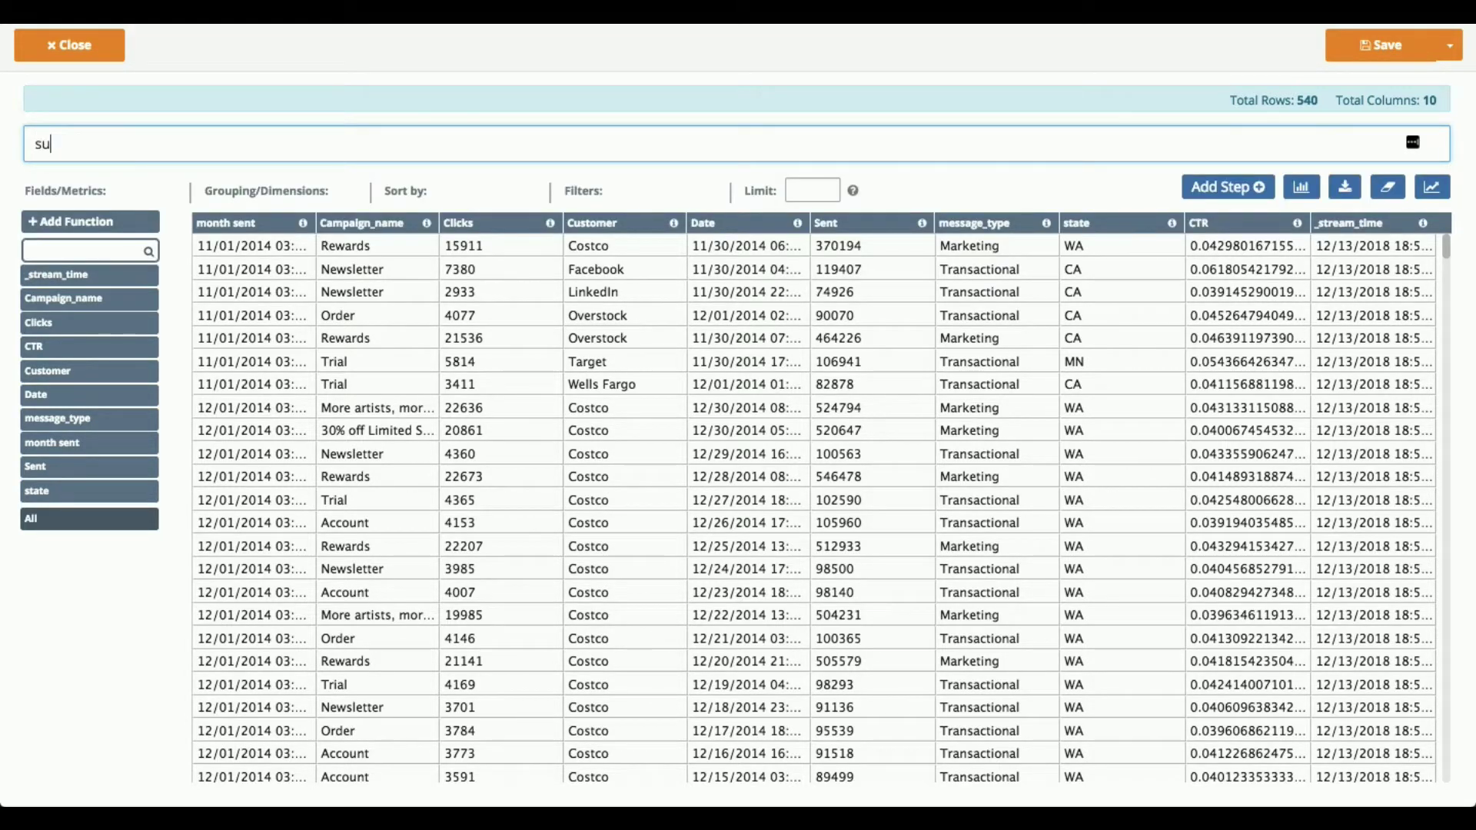
text(m)
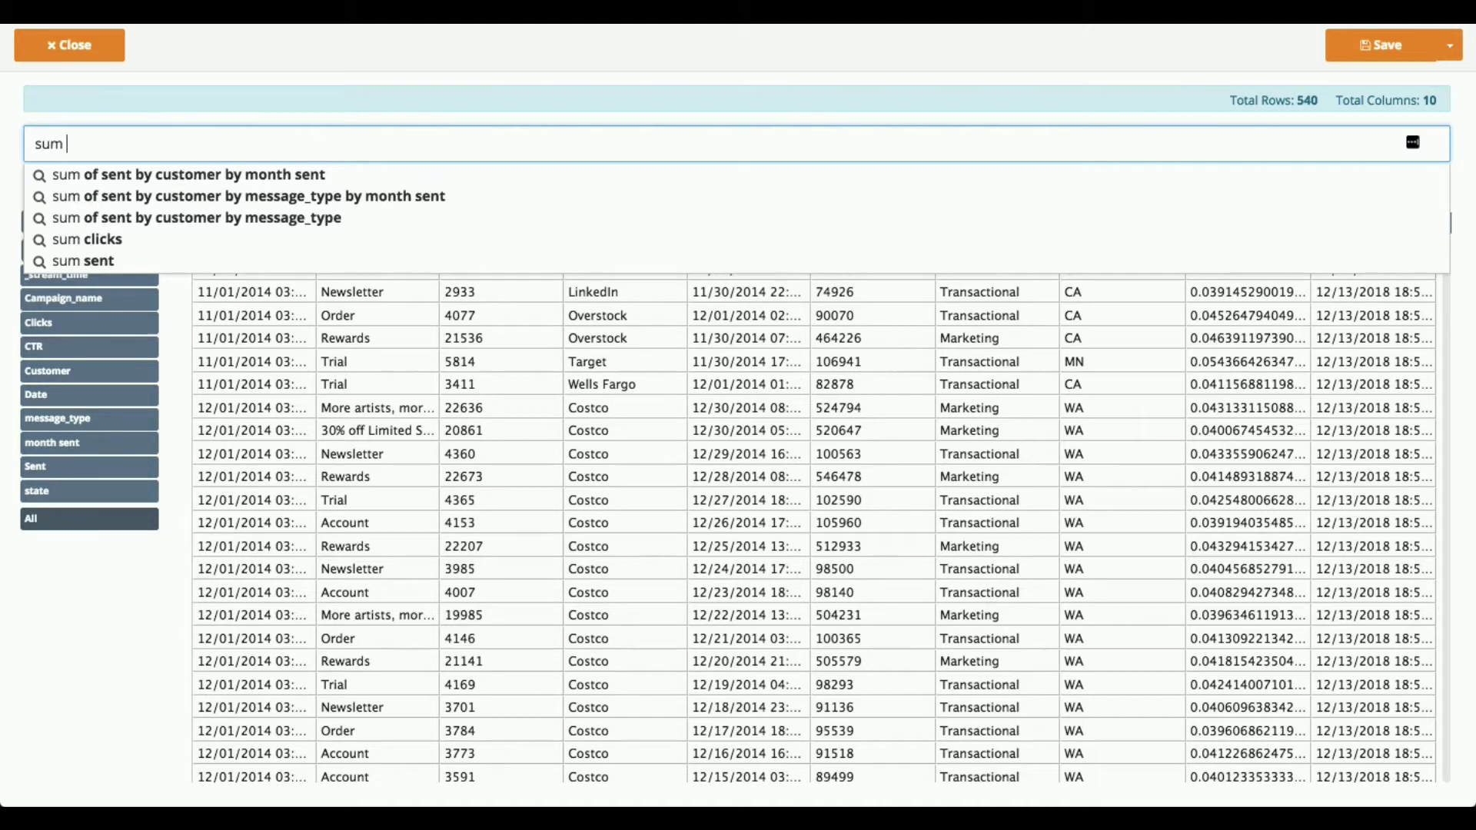
click(215, 177)
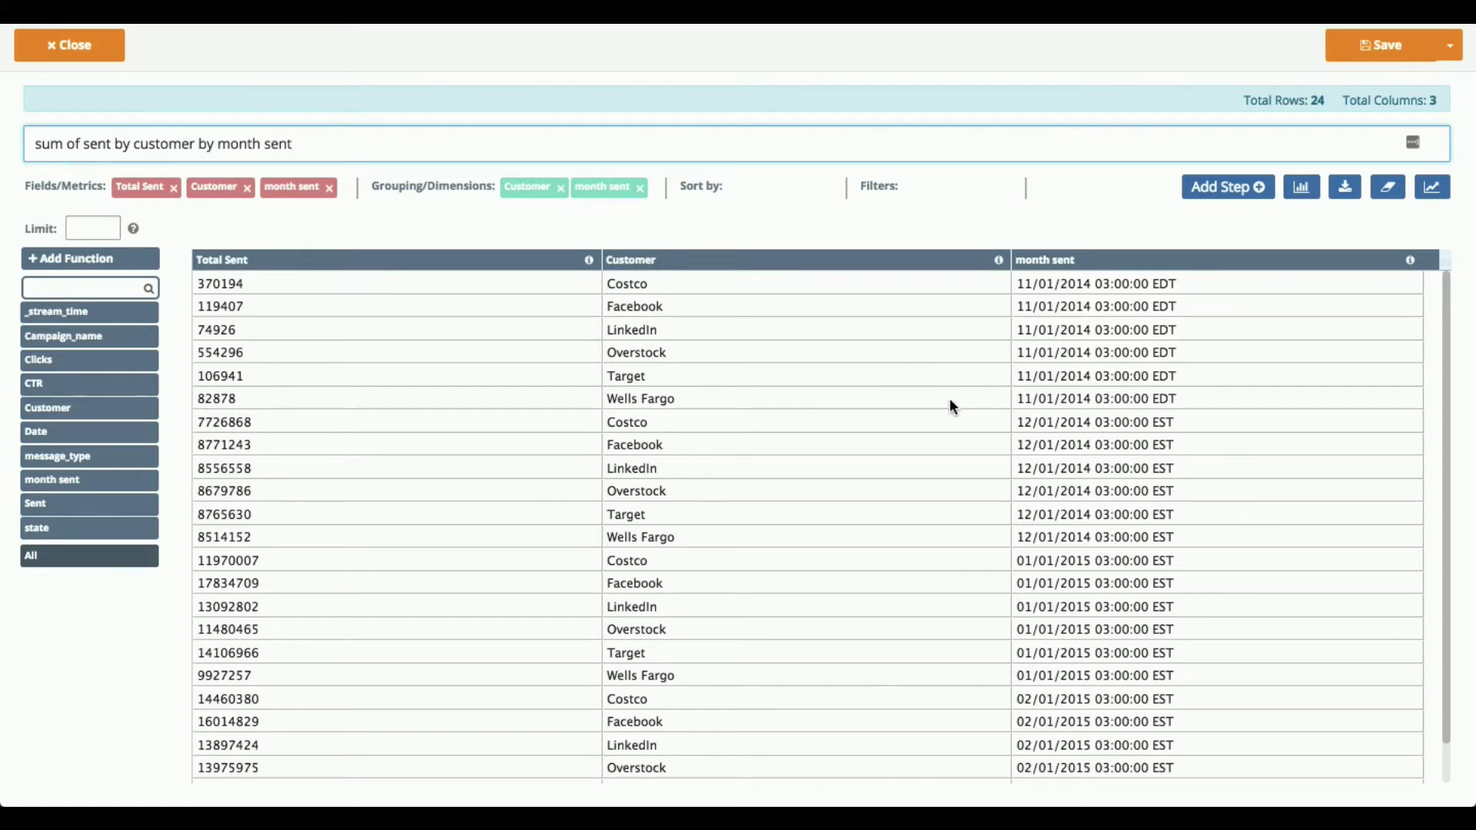
Step: Display the customer sent results as a Stacked Column chart and save the widget
click(1440, 187)
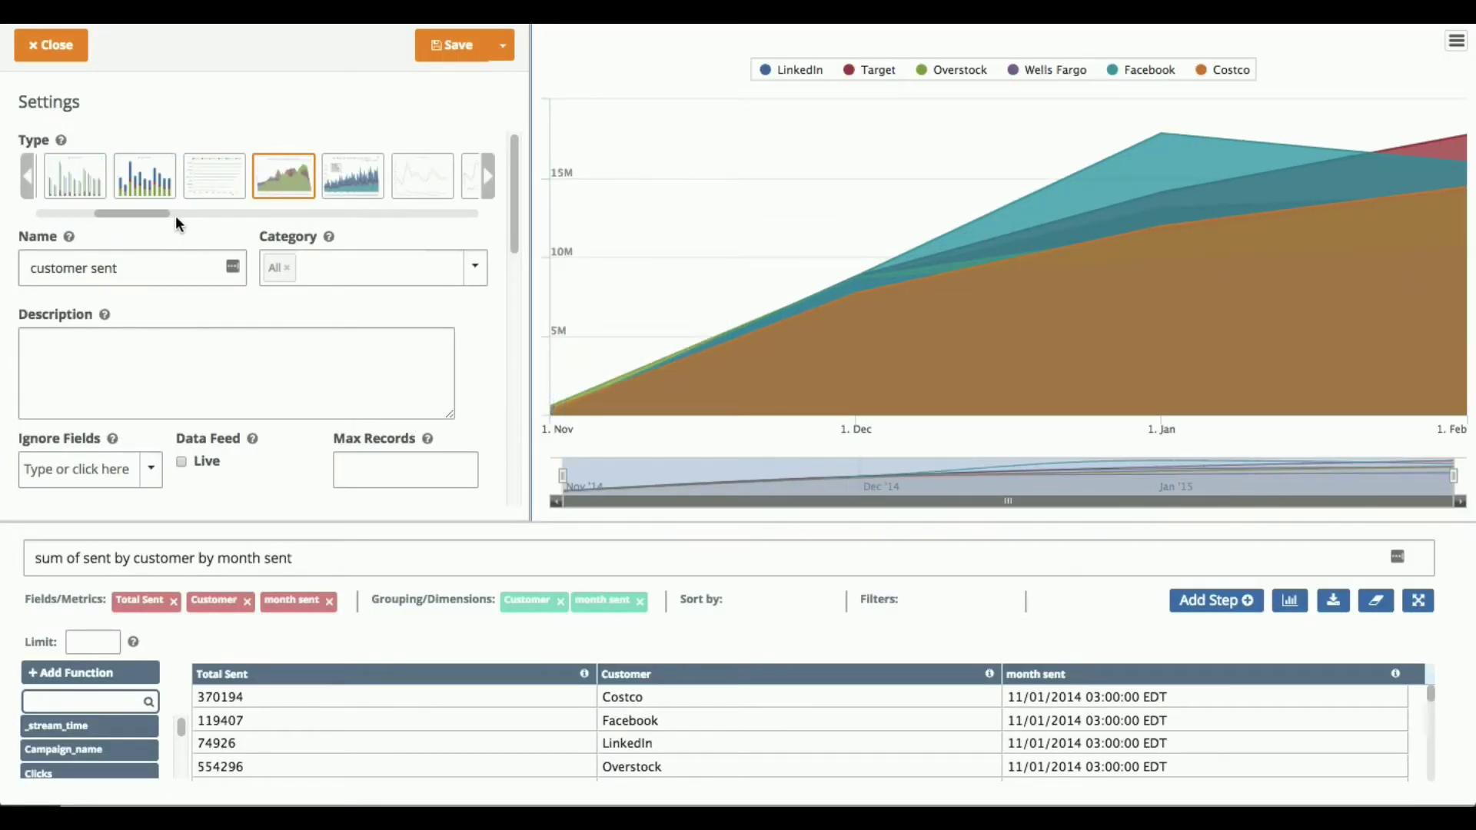
mouse_move(140, 181)
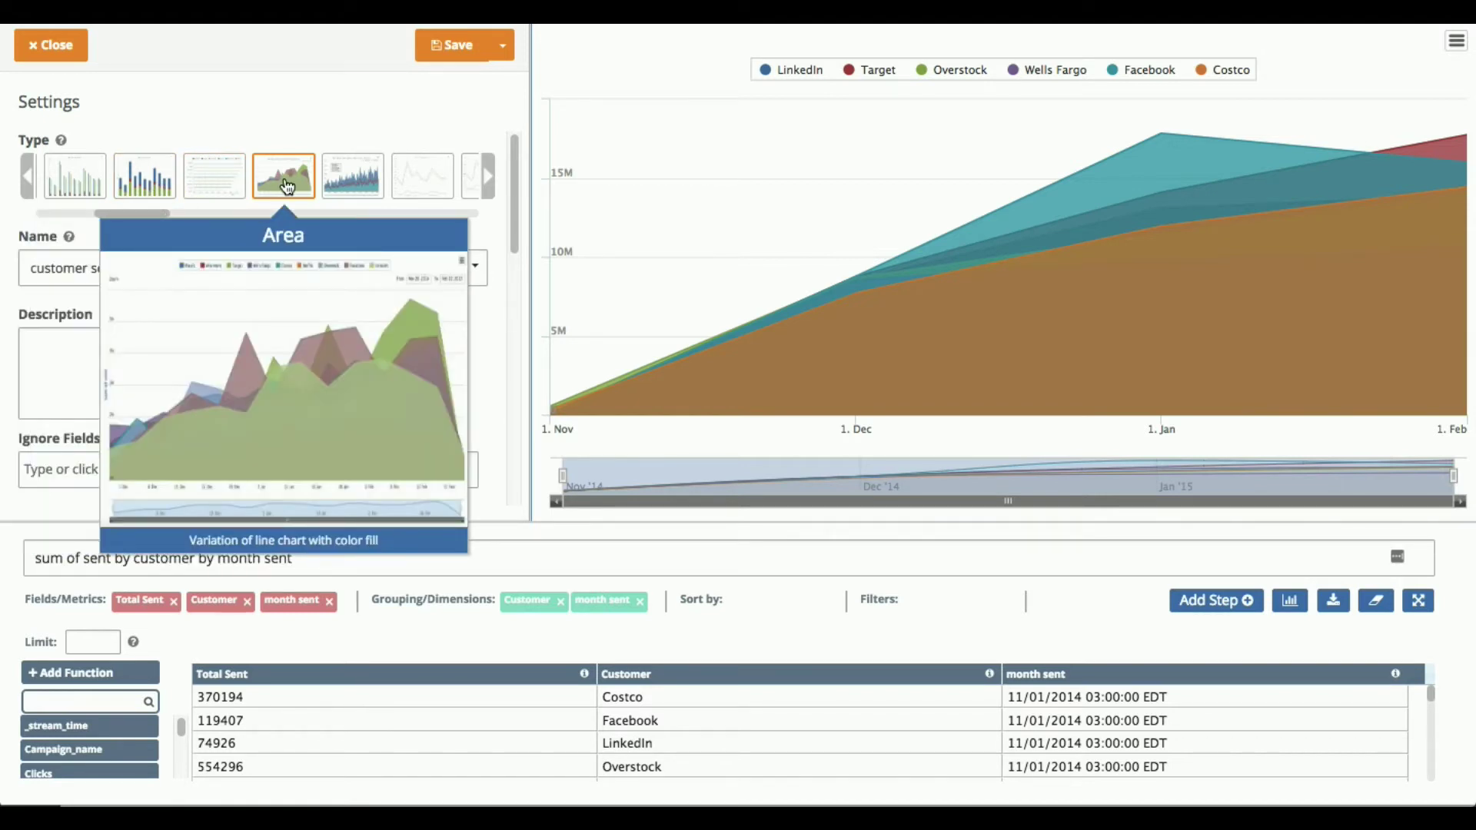
drag(128, 216, 268, 216)
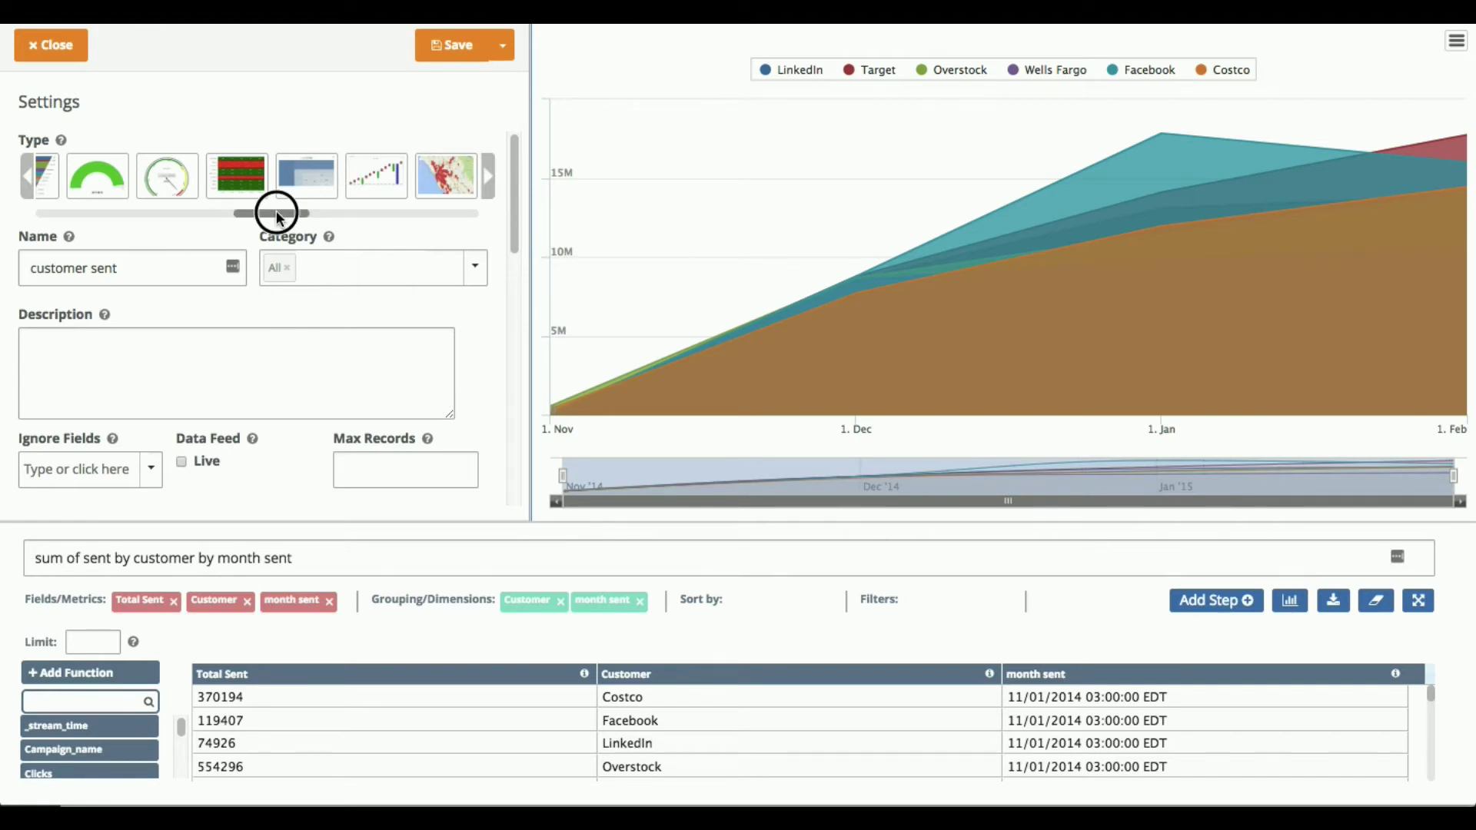
drag(278, 217, 125, 214)
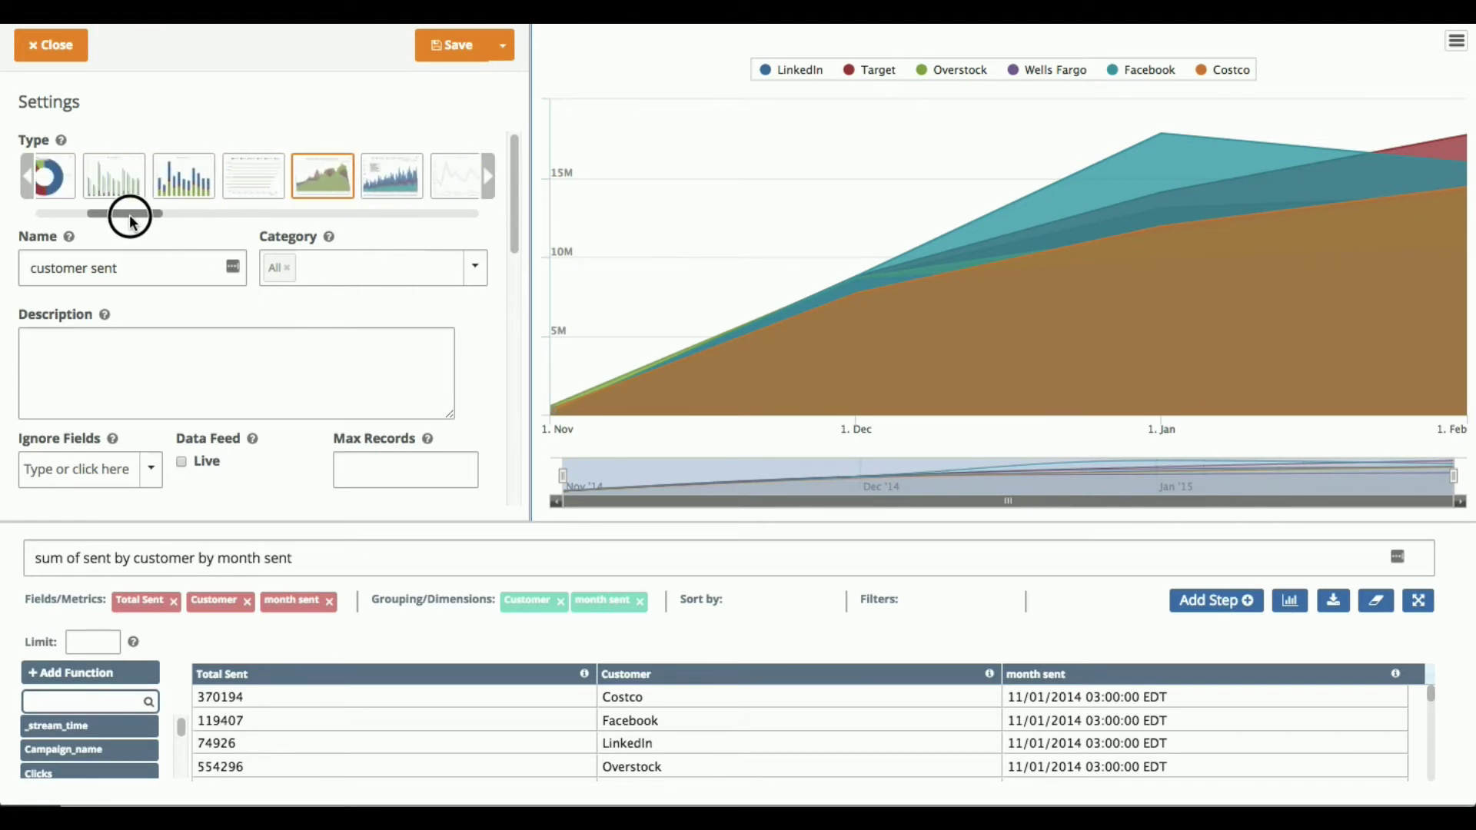
click(163, 188)
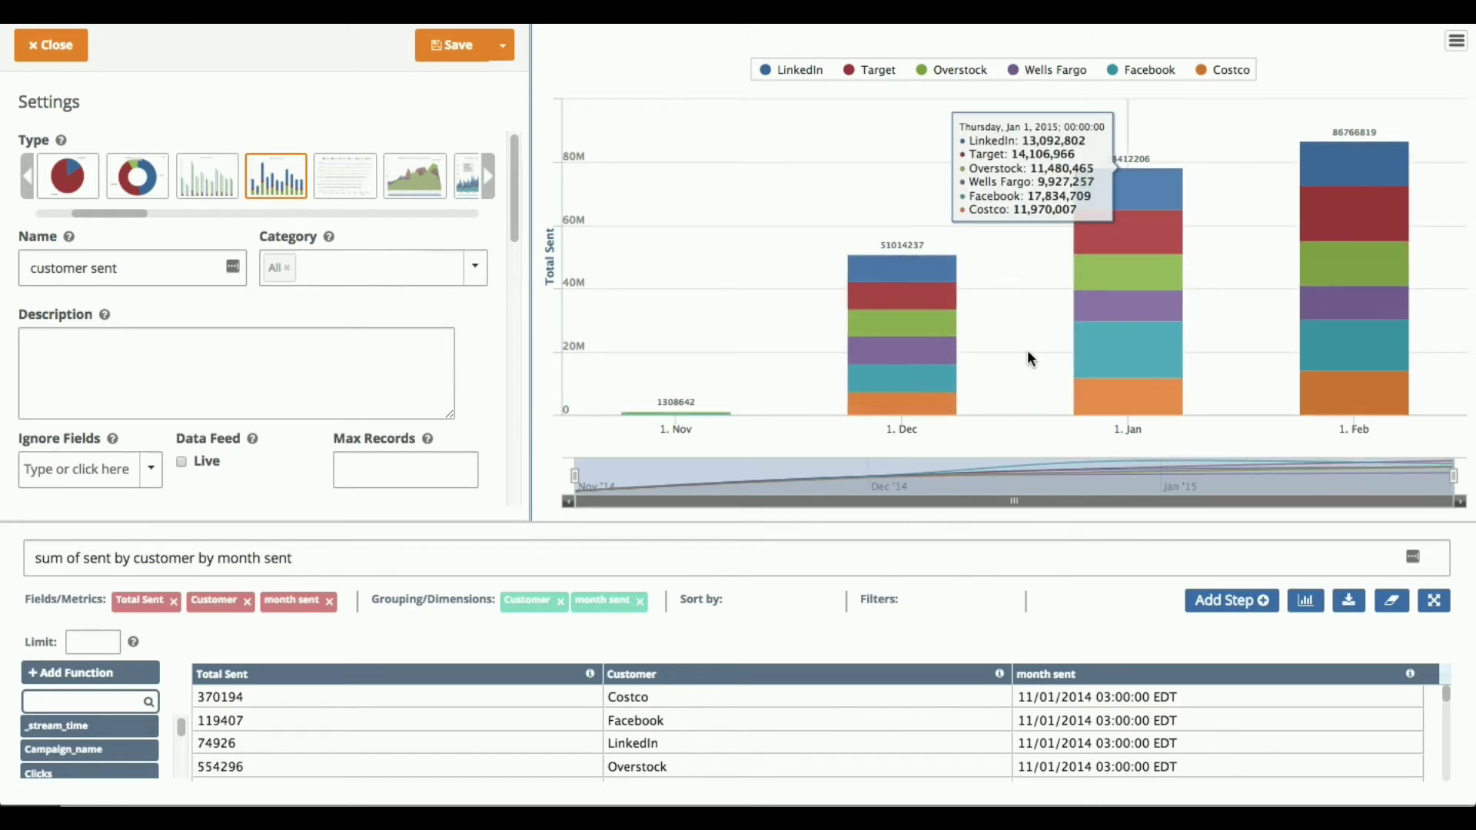
mouse_move(938, 400)
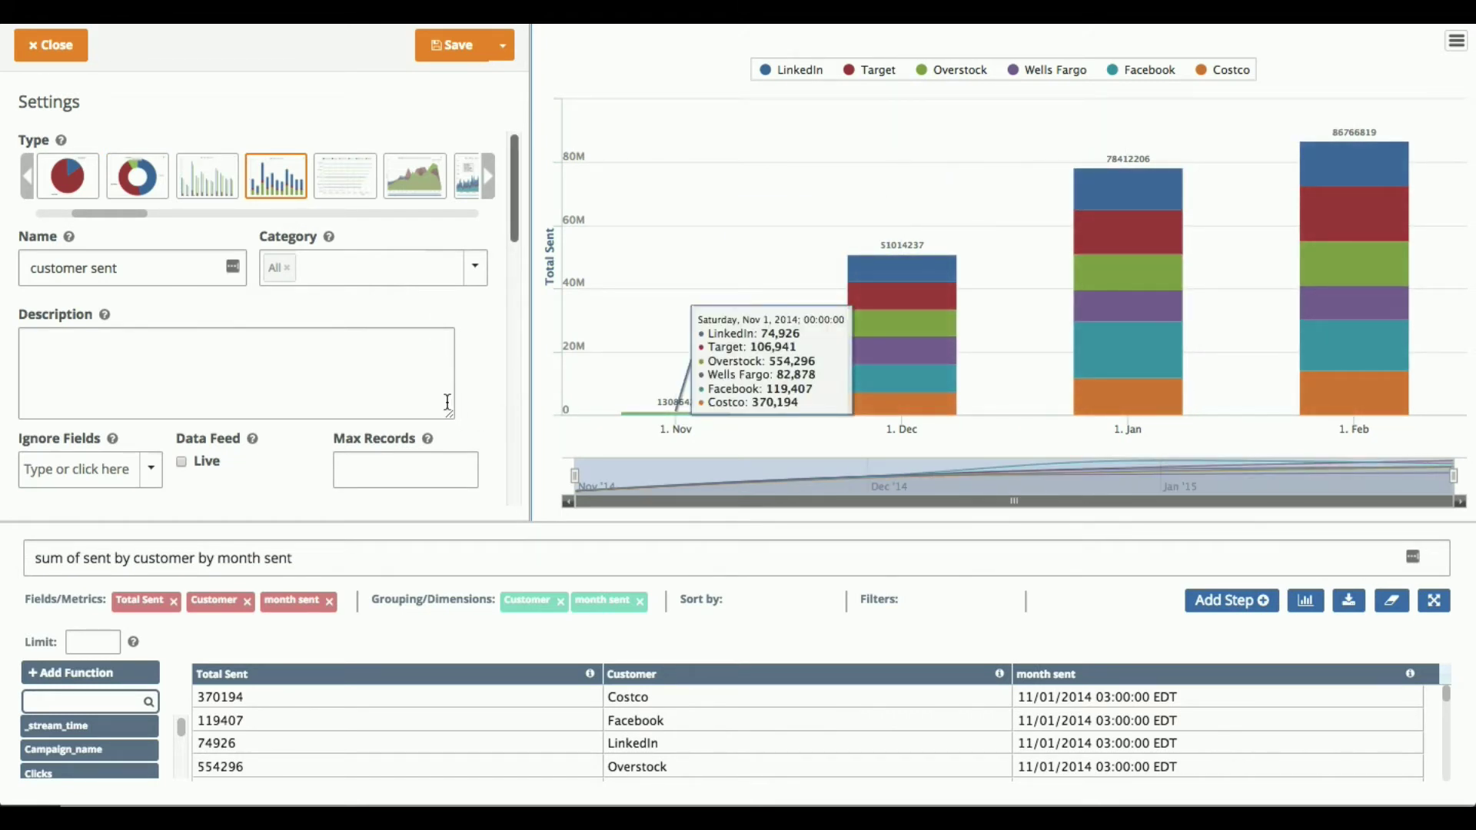
click(460, 46)
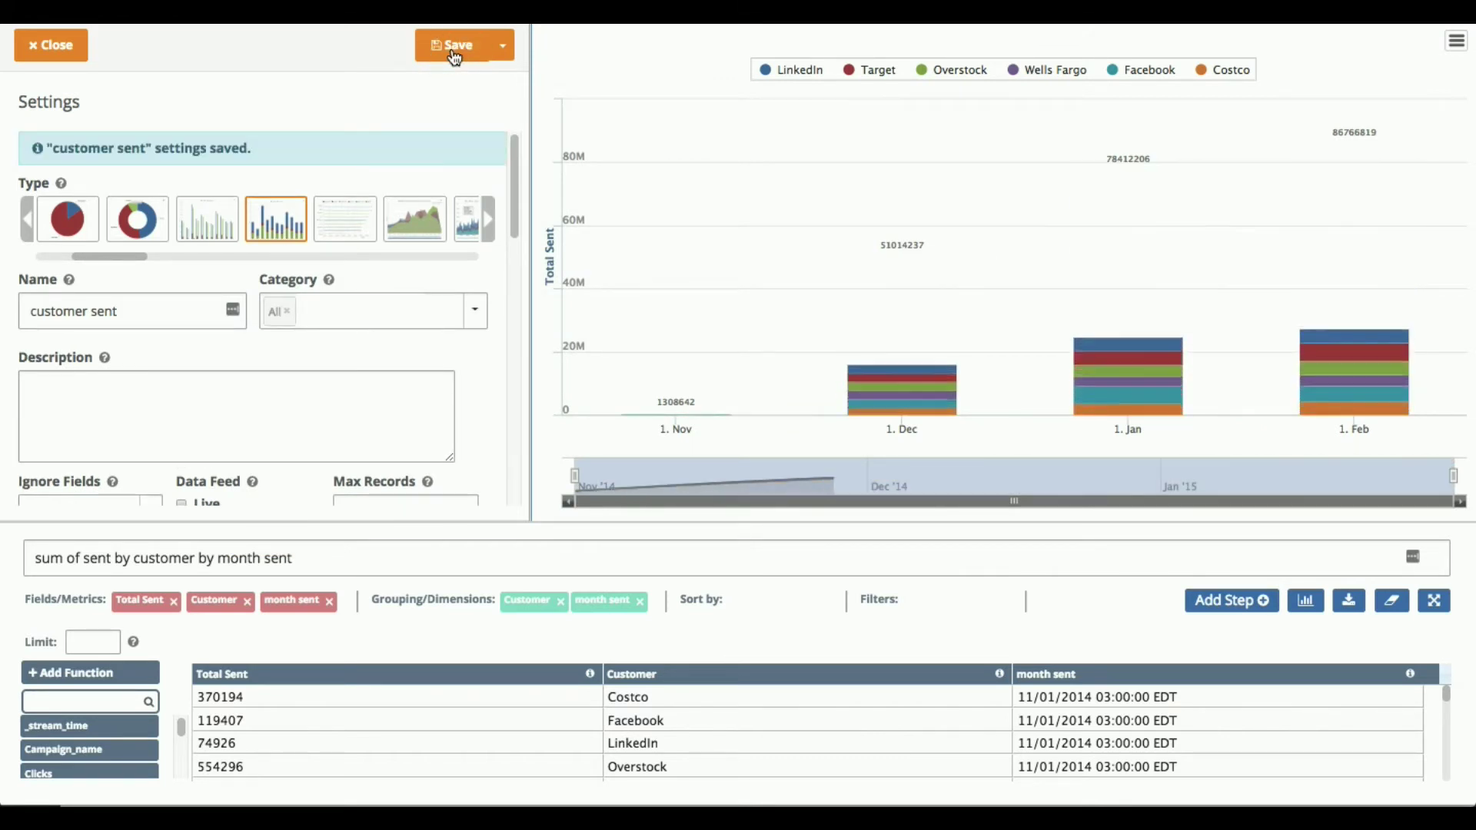
click(43, 55)
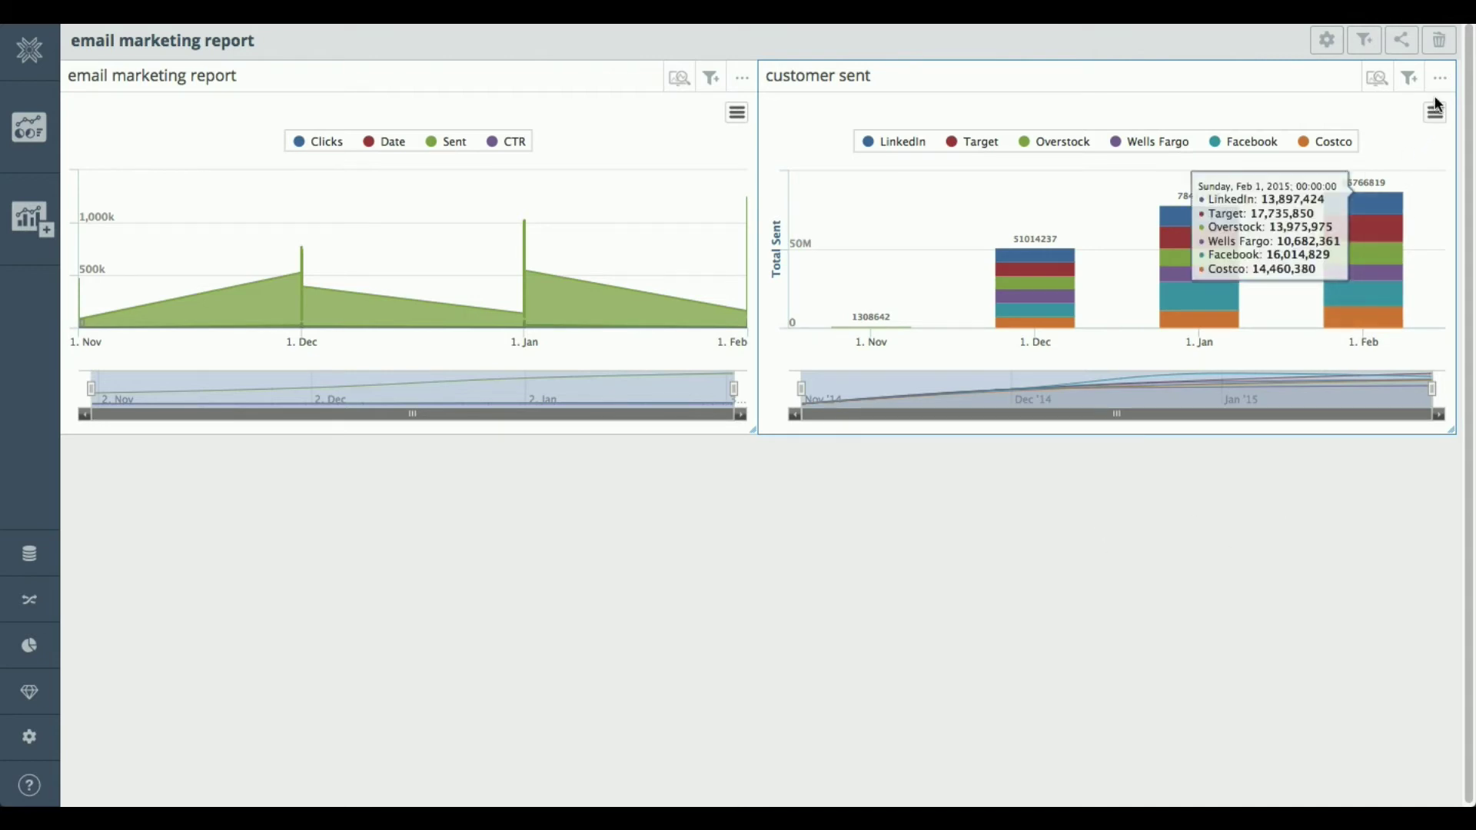
Step: Open the More Settings options for the customer sent stacked column widget
click(1447, 77)
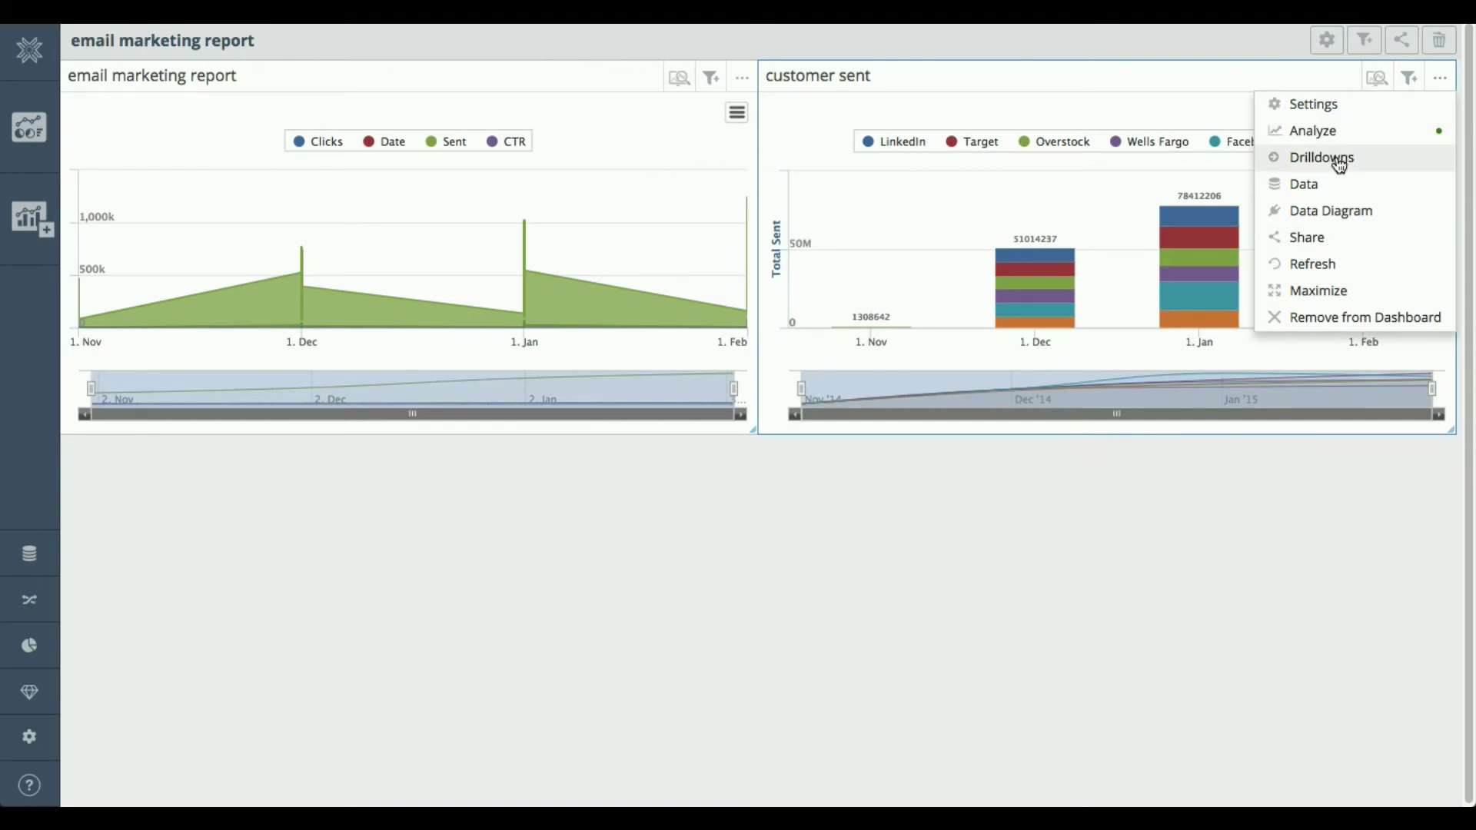
click(1335, 214)
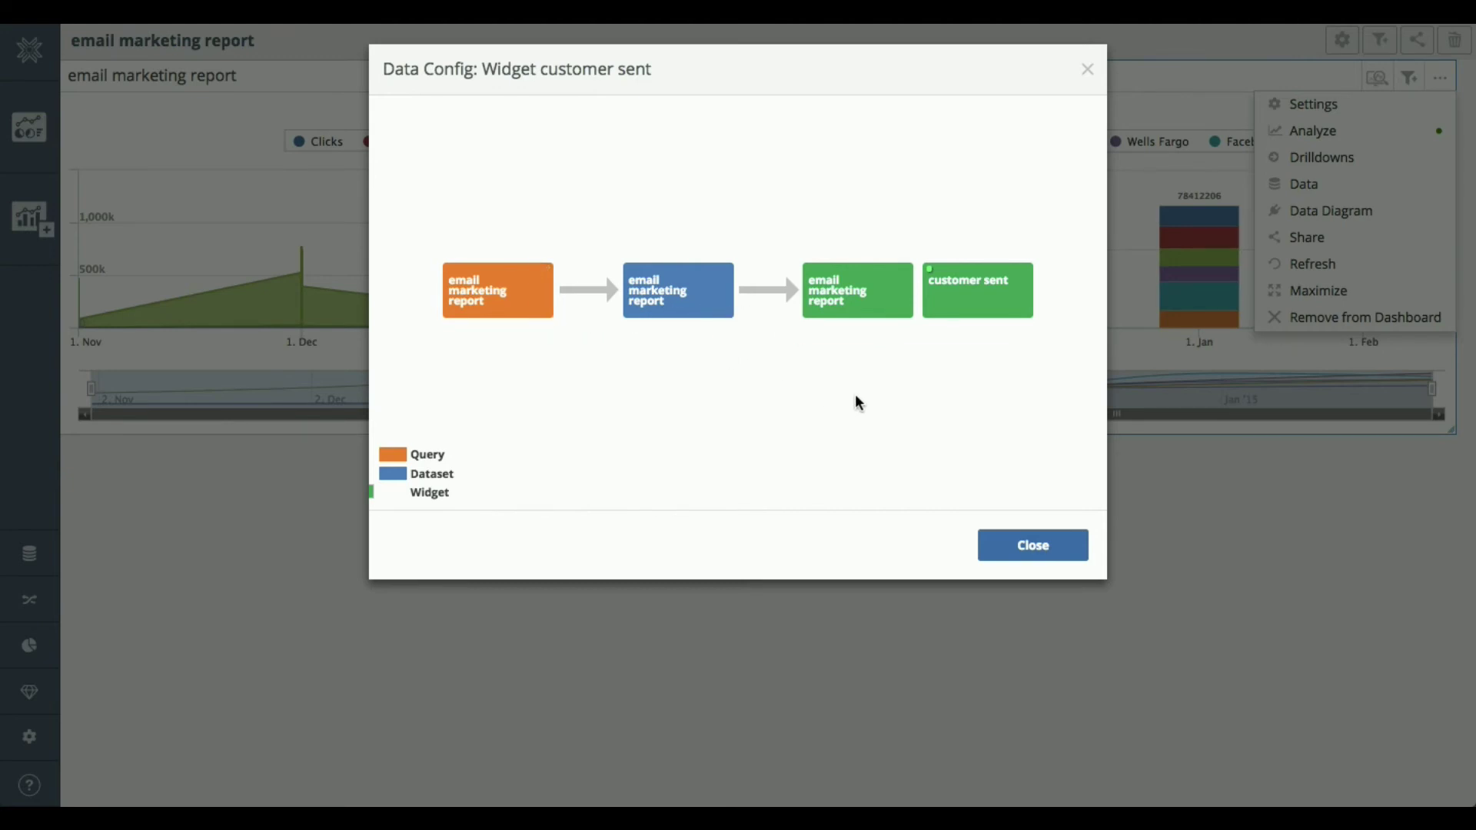
click(1062, 549)
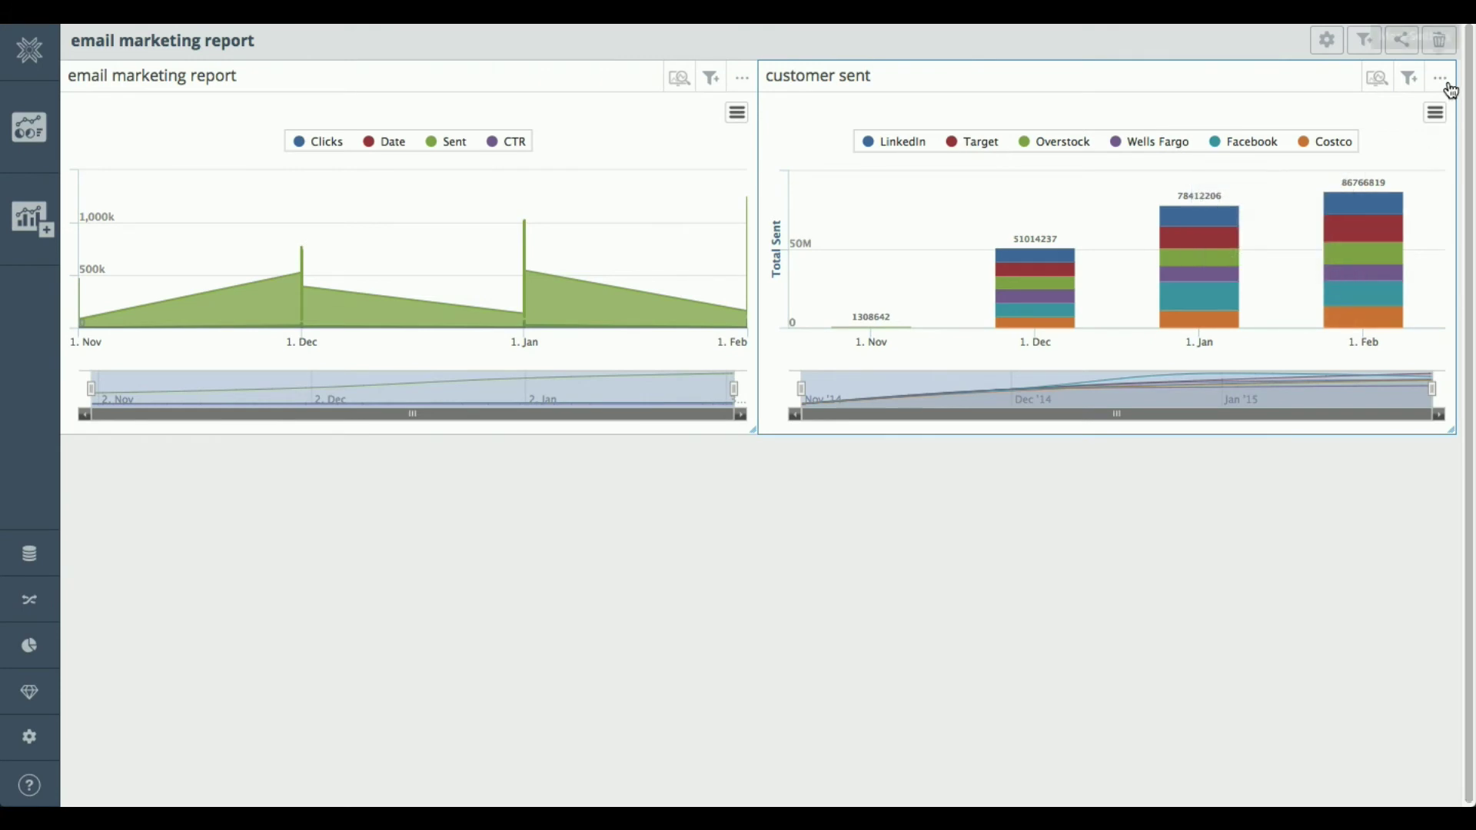
click(1445, 86)
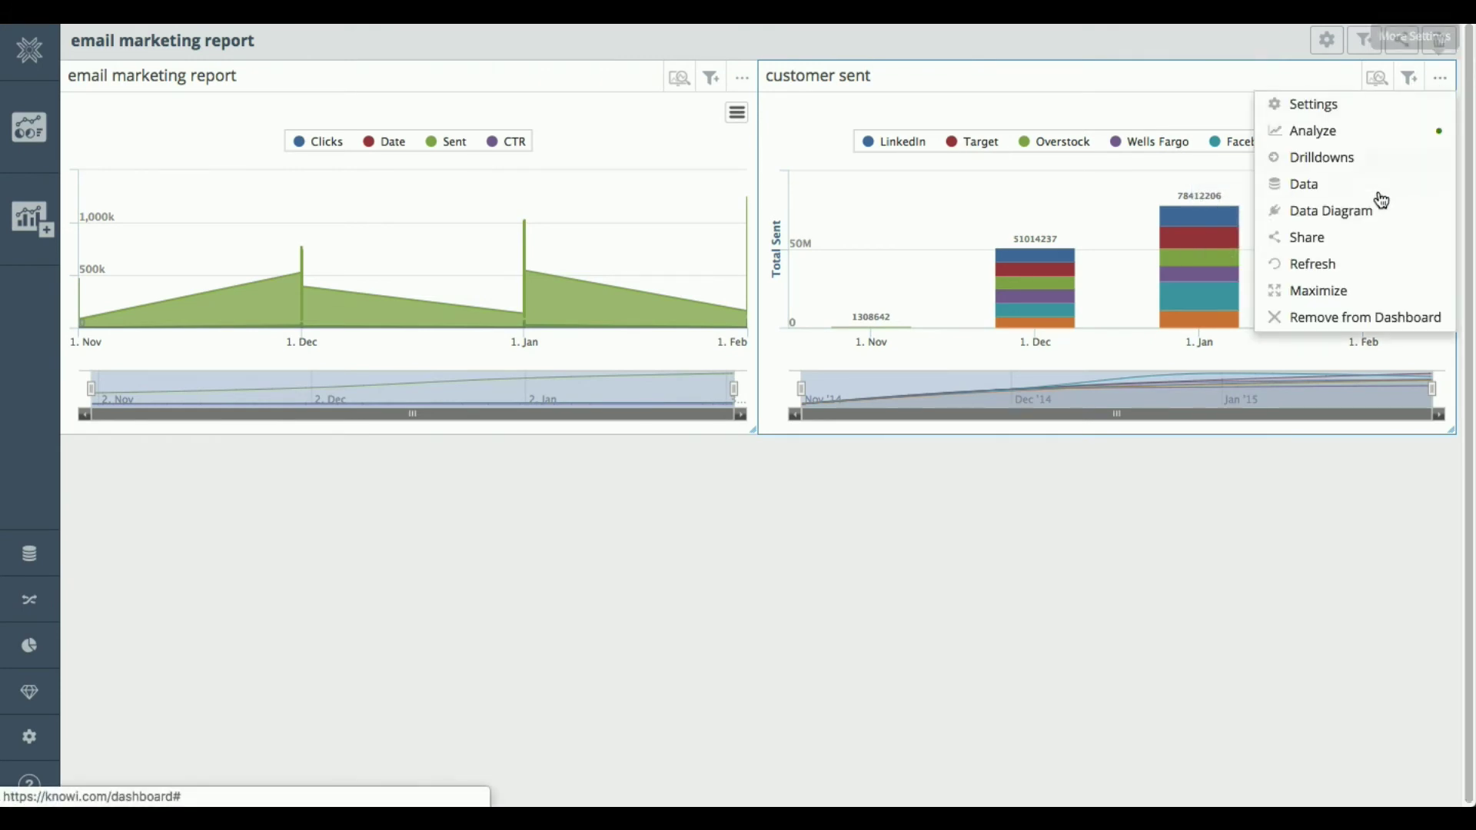
click(1329, 186)
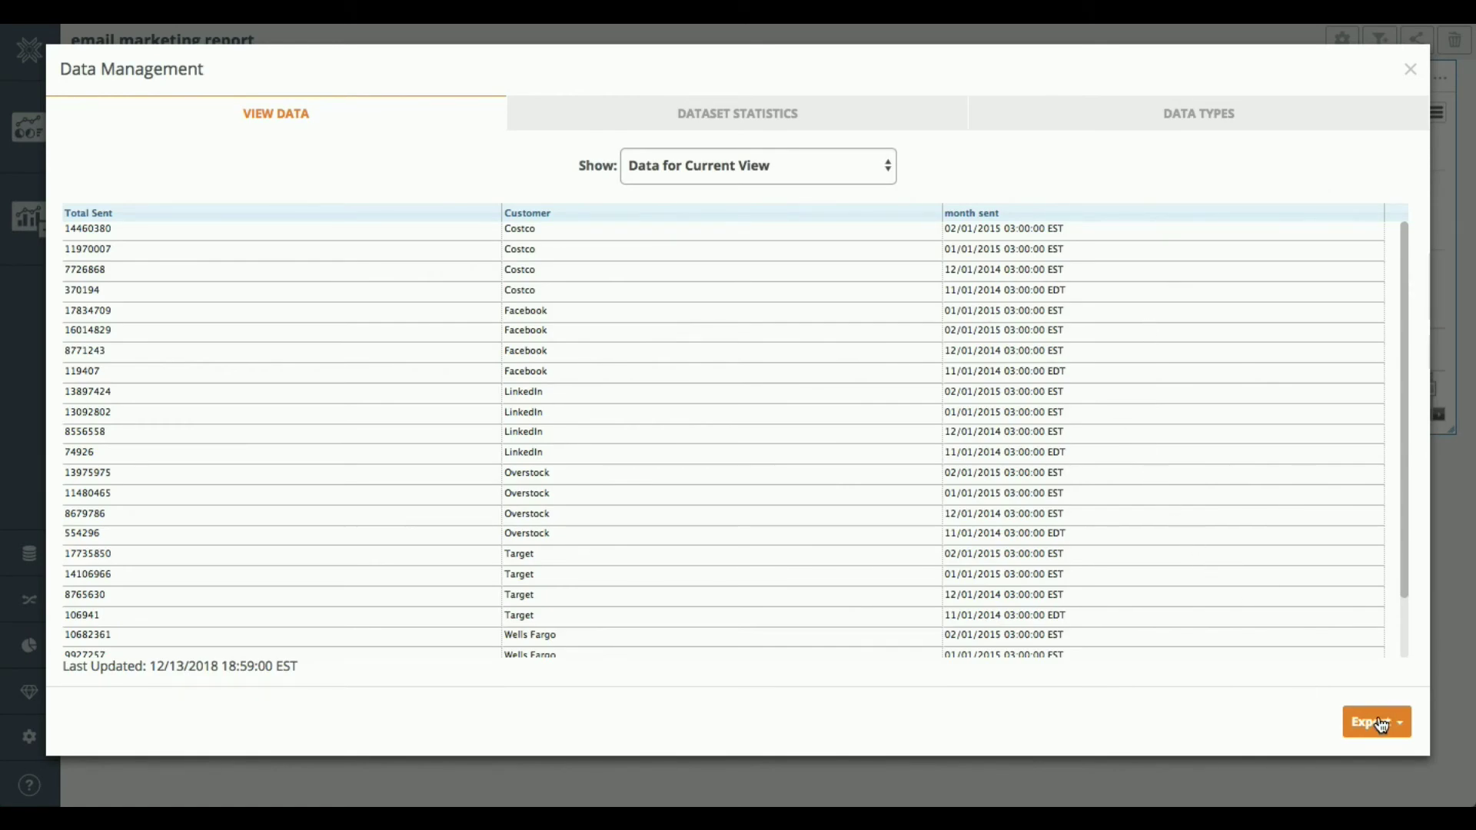
click(1412, 73)
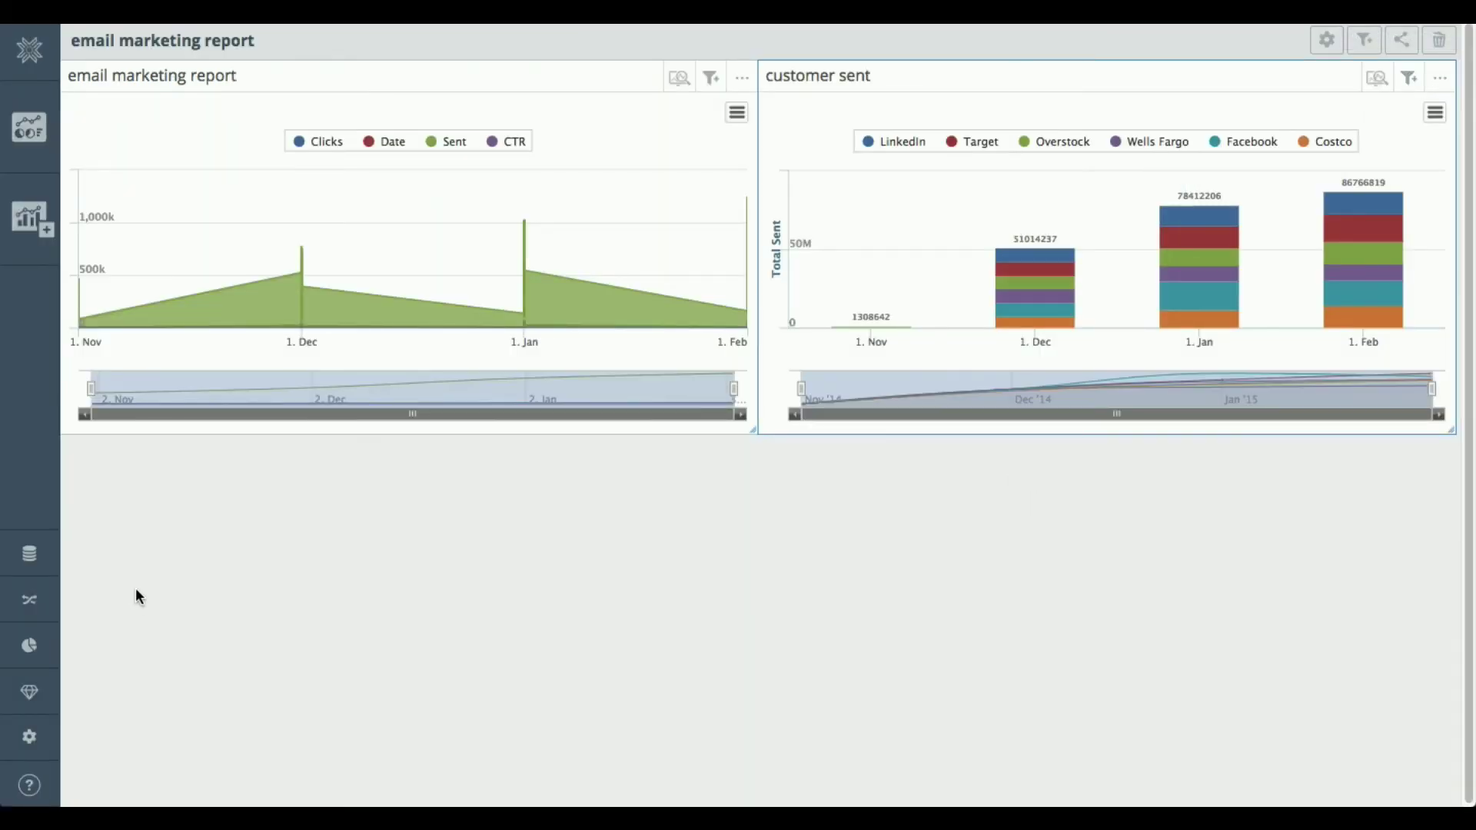
Step: Open the Machine Learning (Beta) workspace list from the account settings sidebar
click(32, 742)
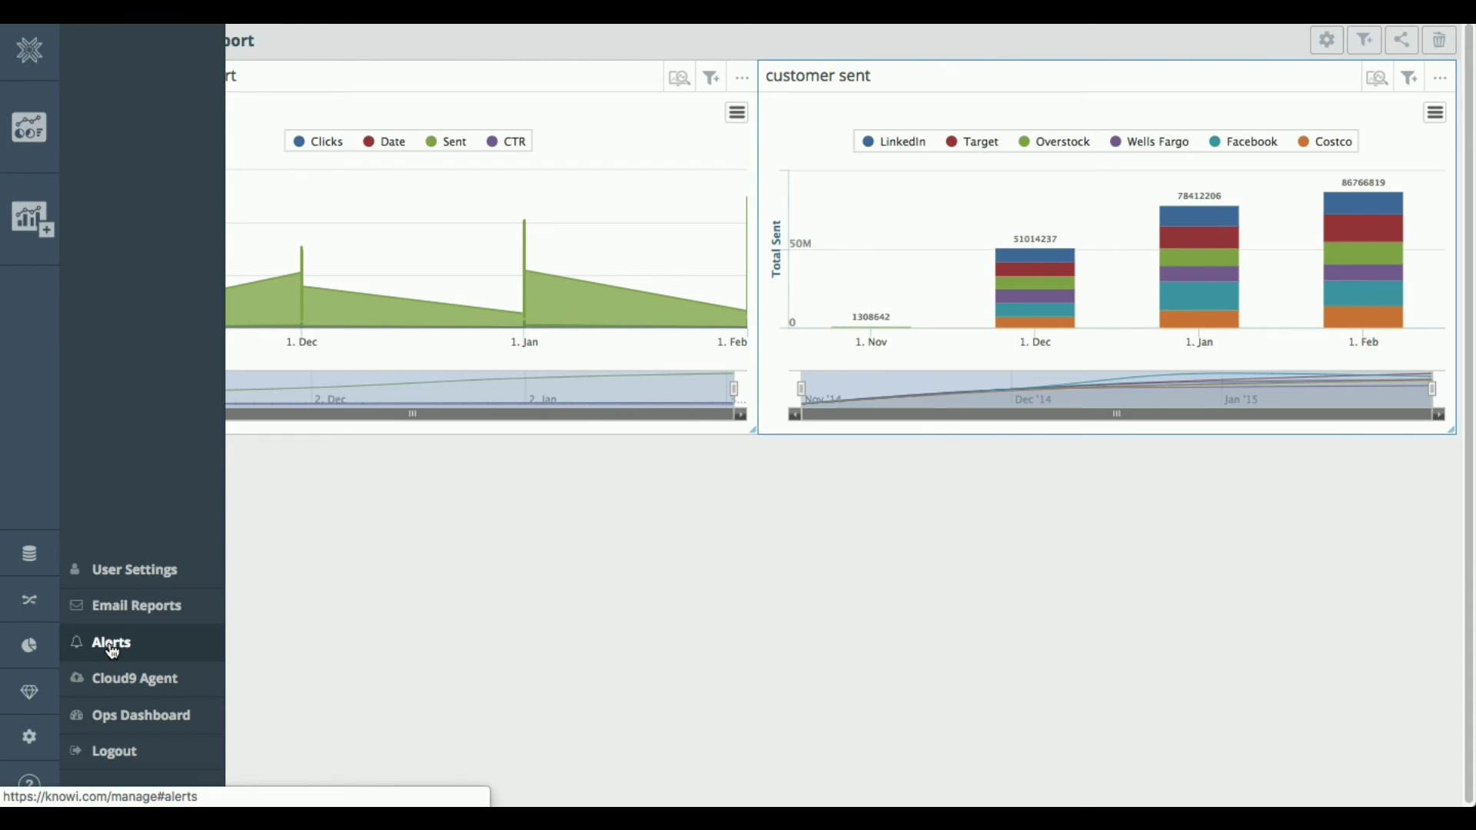
click(31, 694)
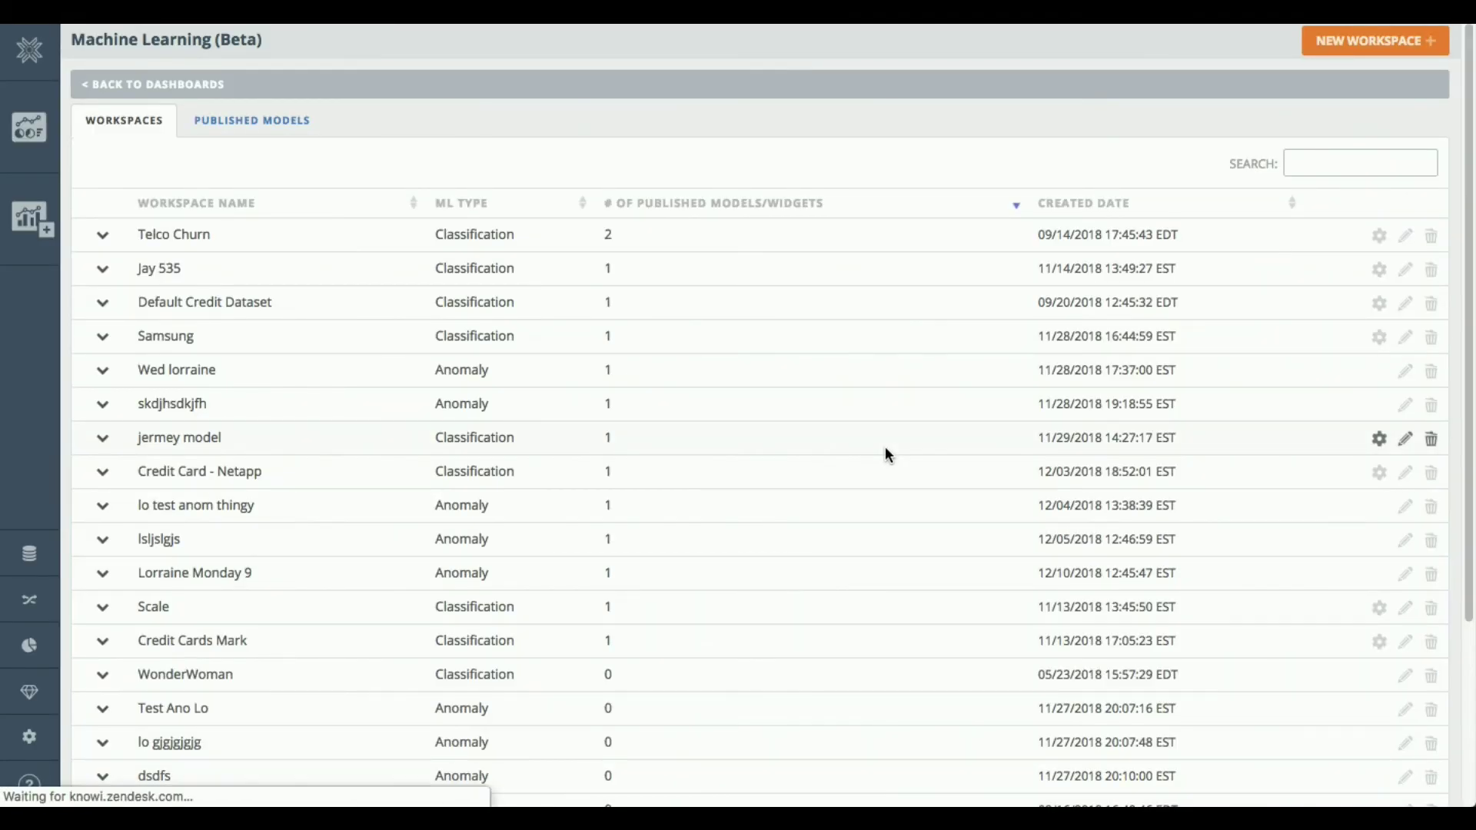
Step: Start a new ML workspace, cancel it, and return to the email marketing report dashboard
click(1396, 40)
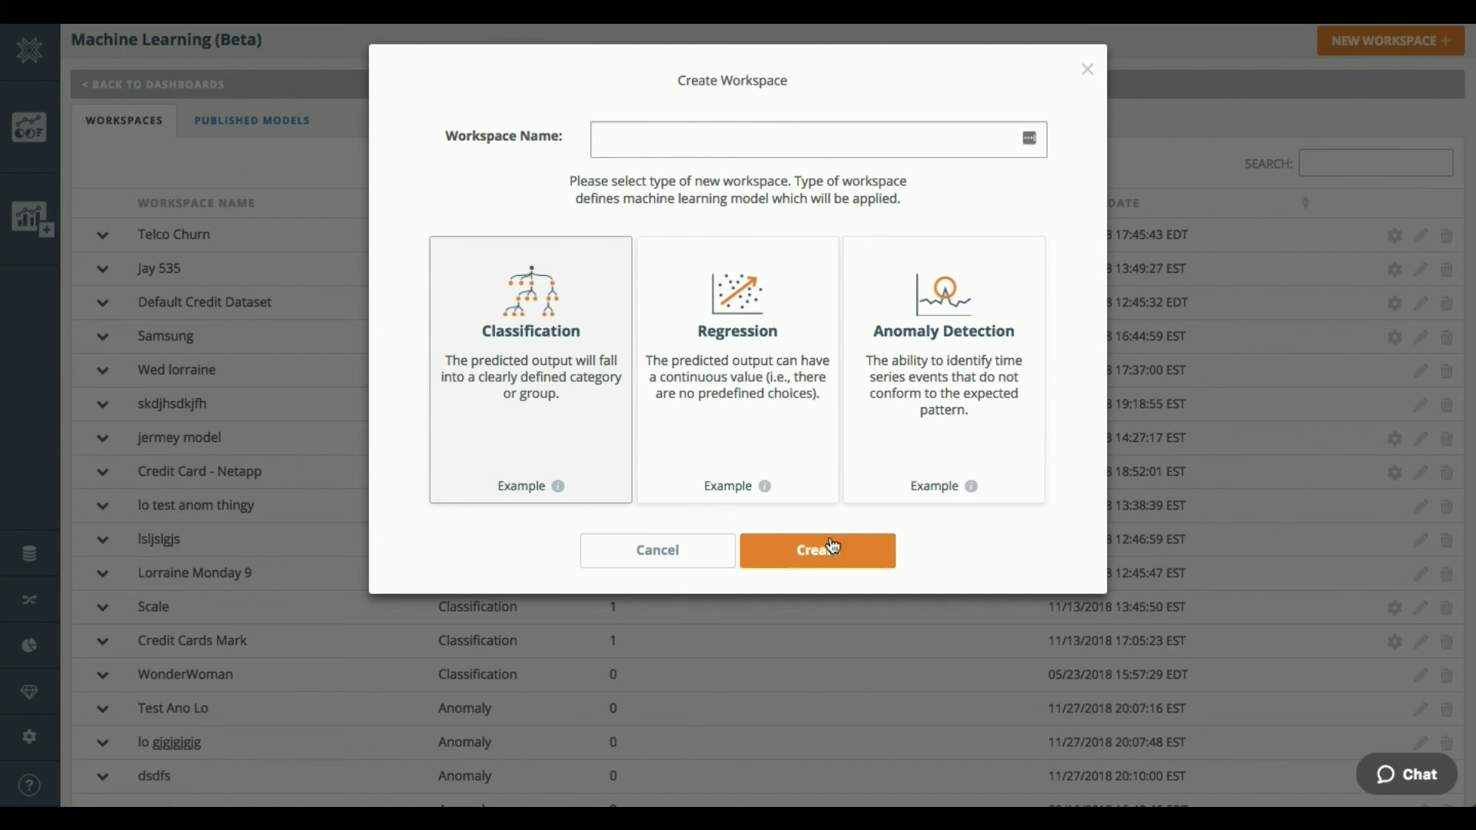
click(658, 550)
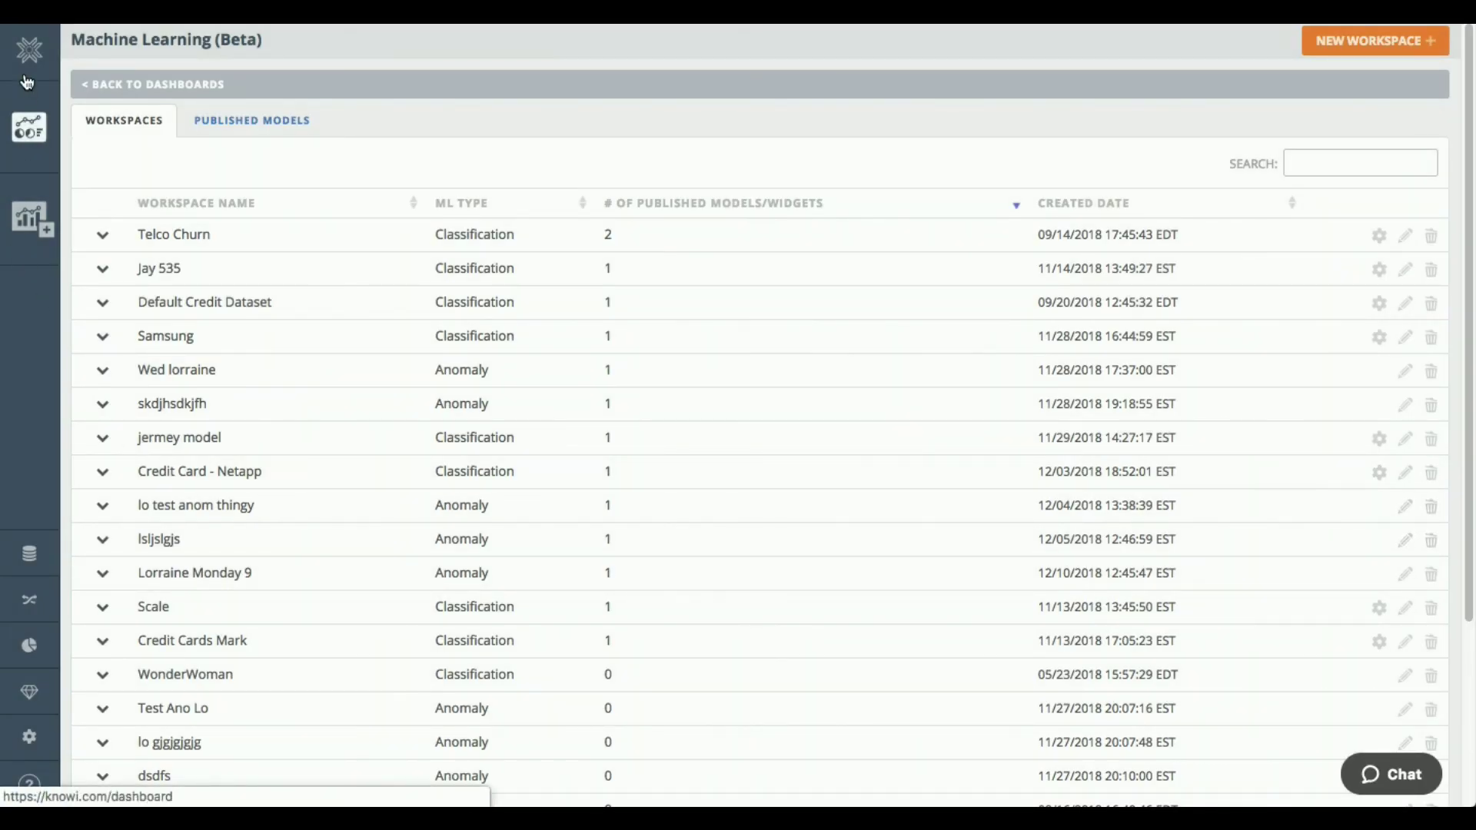
click(31, 49)
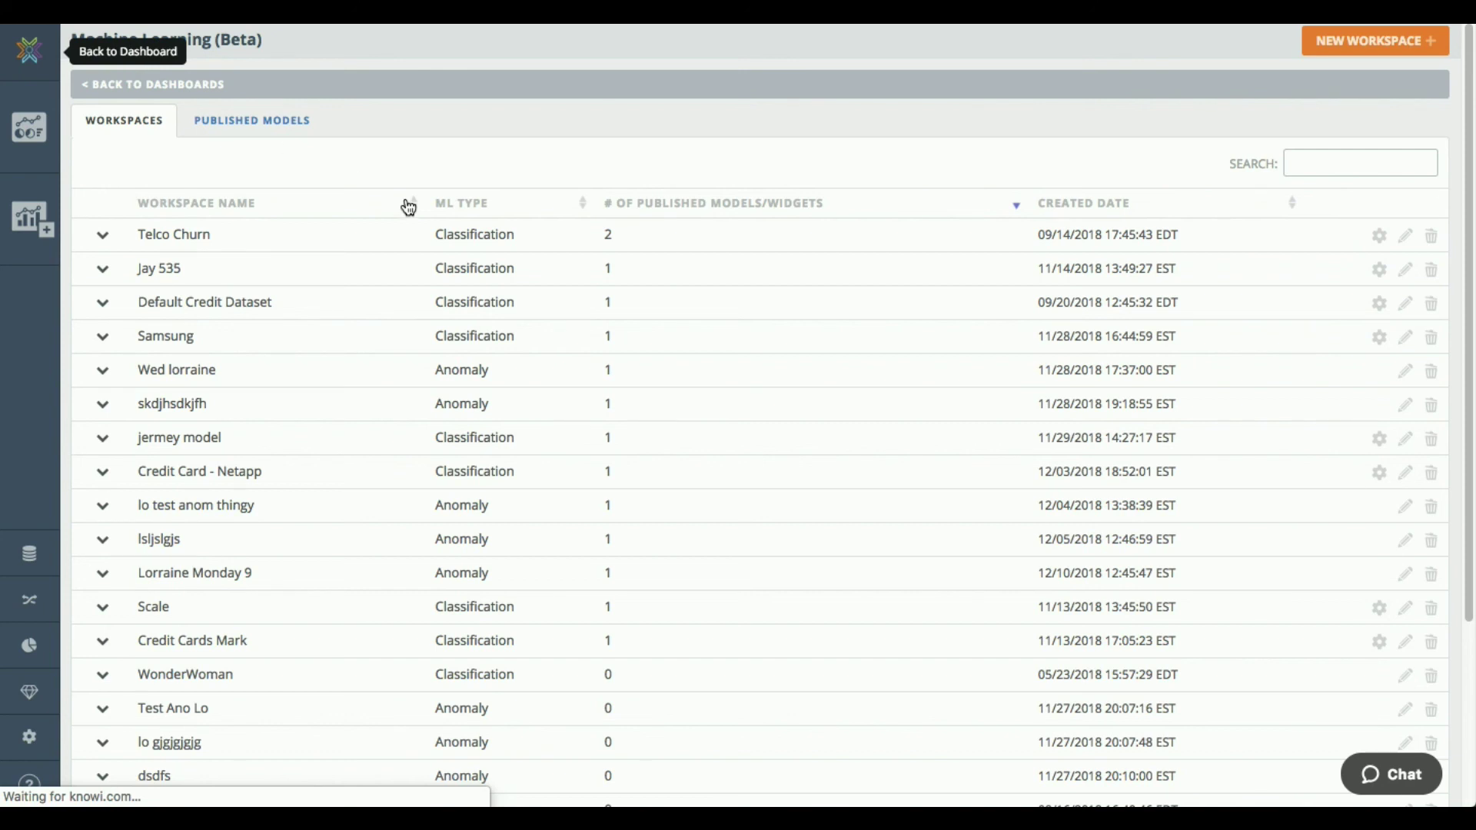